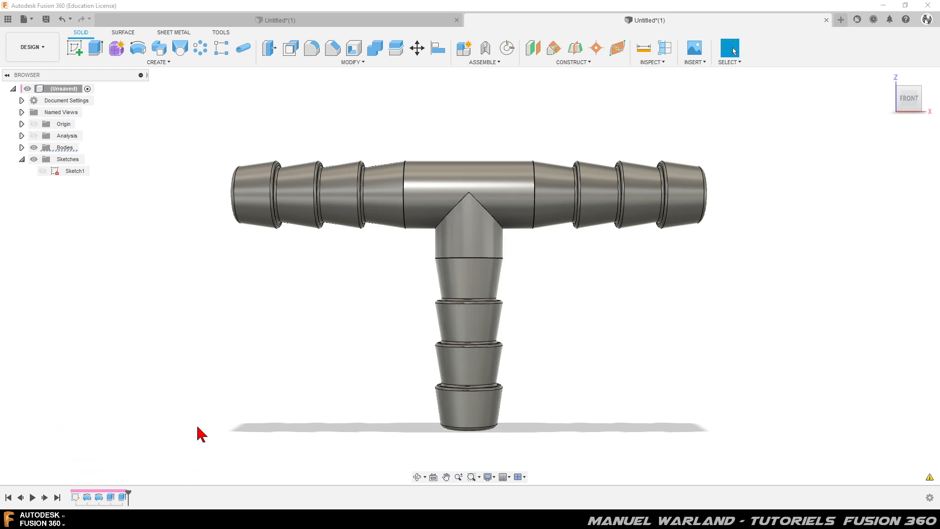
Examine the finished barbed T-connector model from an angle and from the front.
middle_click_drag(318, 386, 348, 386, "shift")
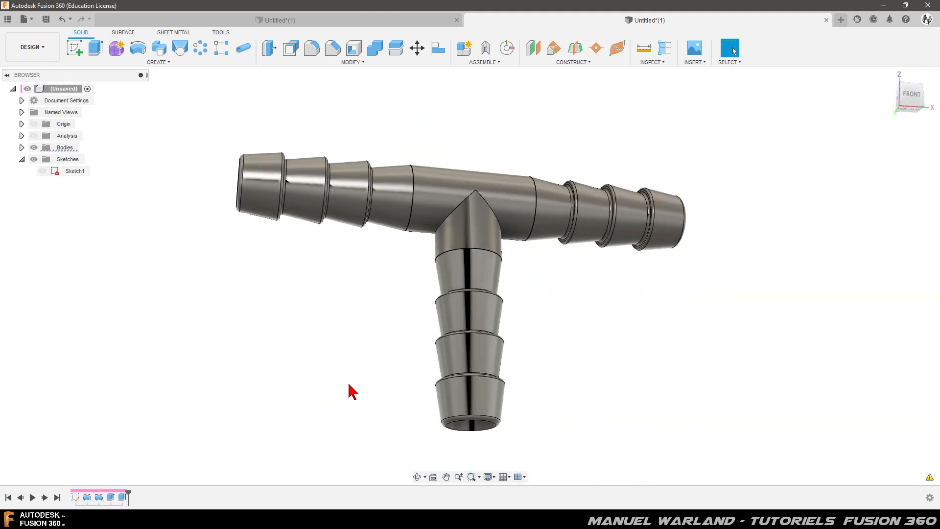
left_click(911, 95)
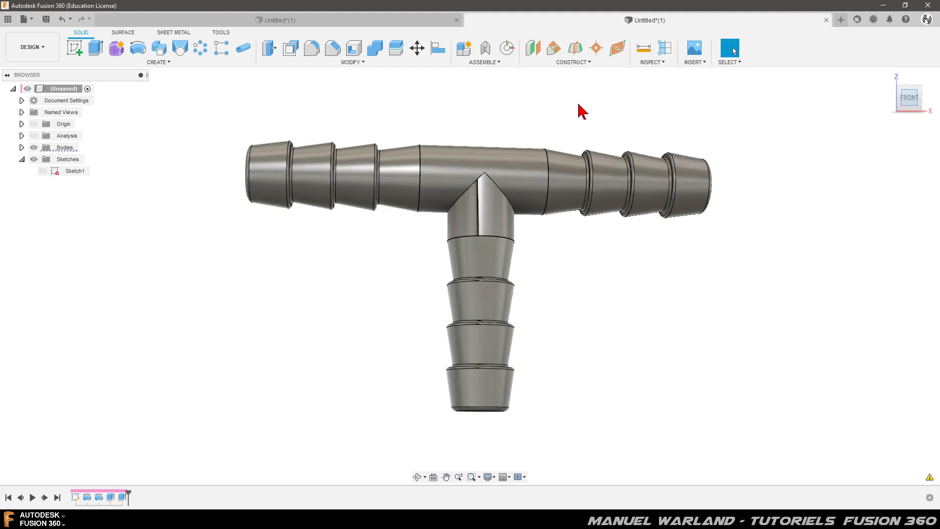
scroll(157, 300, "down", 2)
scroll(174, 266, "down", 2)
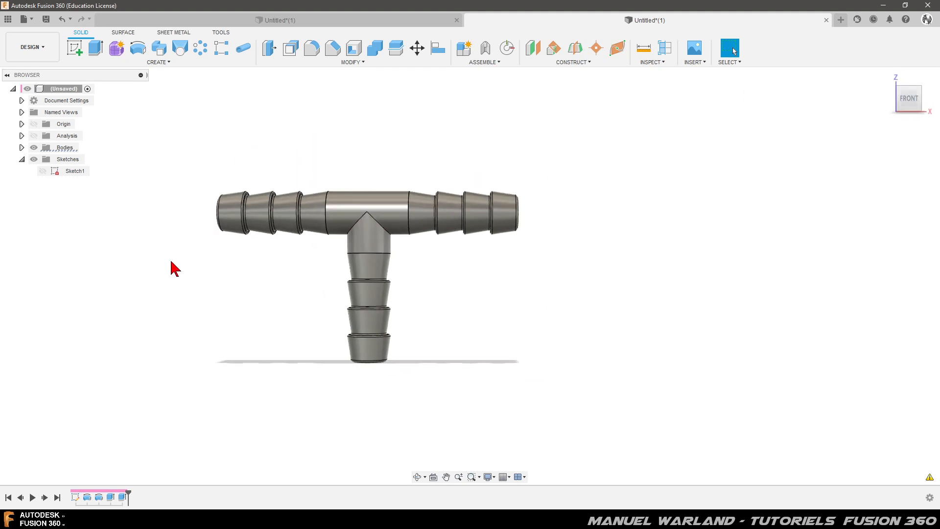
scroll(157, 254, "up", 2)
scroll(266, 230, "up", 2)
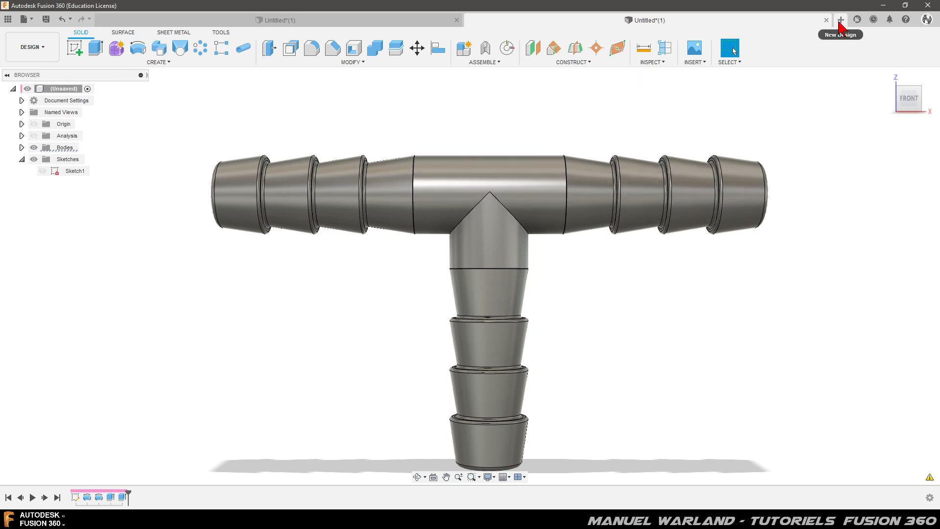
Create a new design and start a sketch on the horizontal XY plane.
left_click(840, 20)
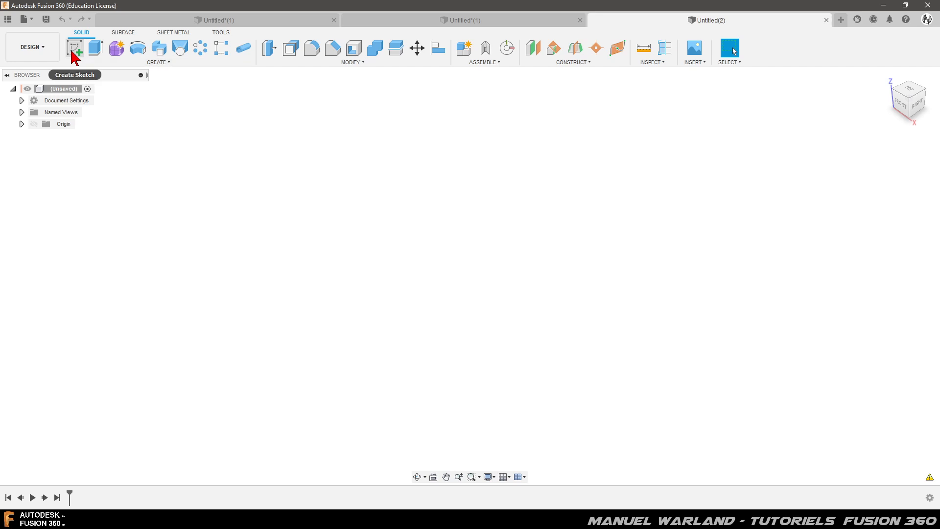
left_click(75, 49)
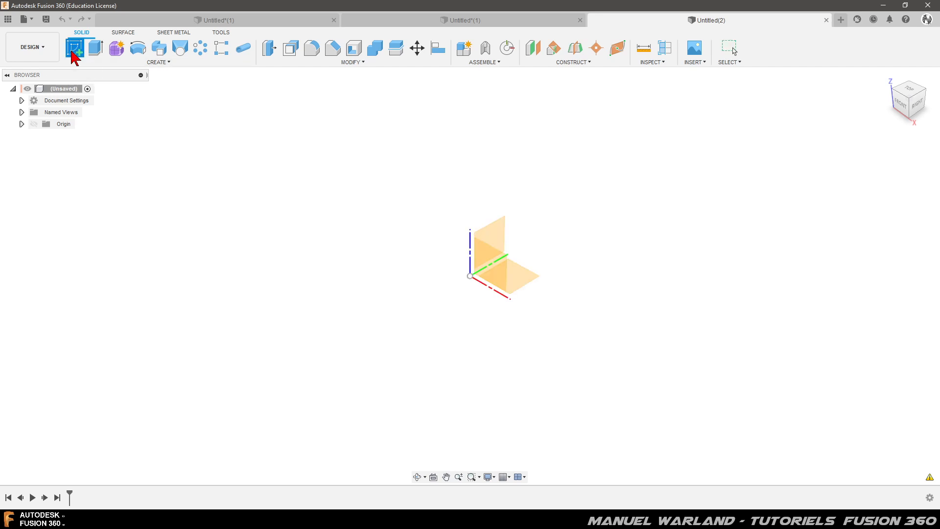
left_click(532, 282)
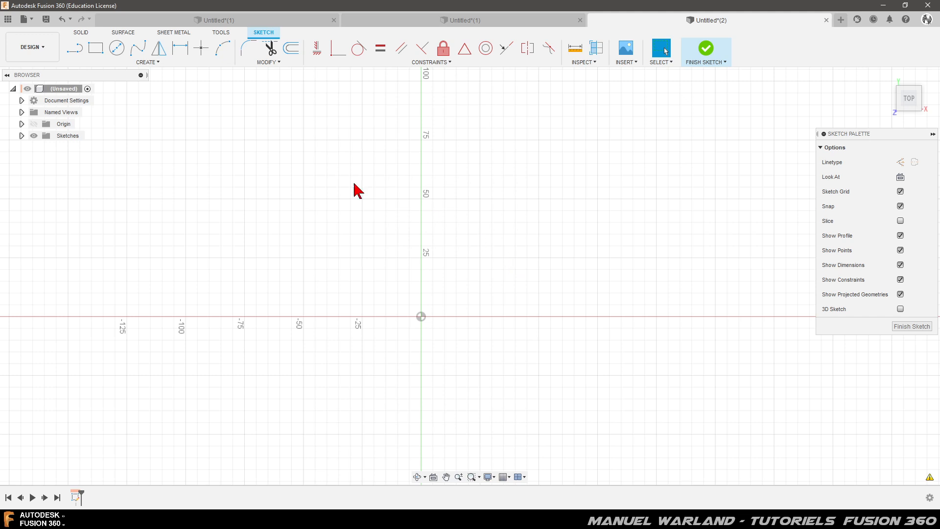
Draw a vertical line about 65 mm long left of the origin and a horizontal line about 70 mm long above it.
left_click(75, 49)
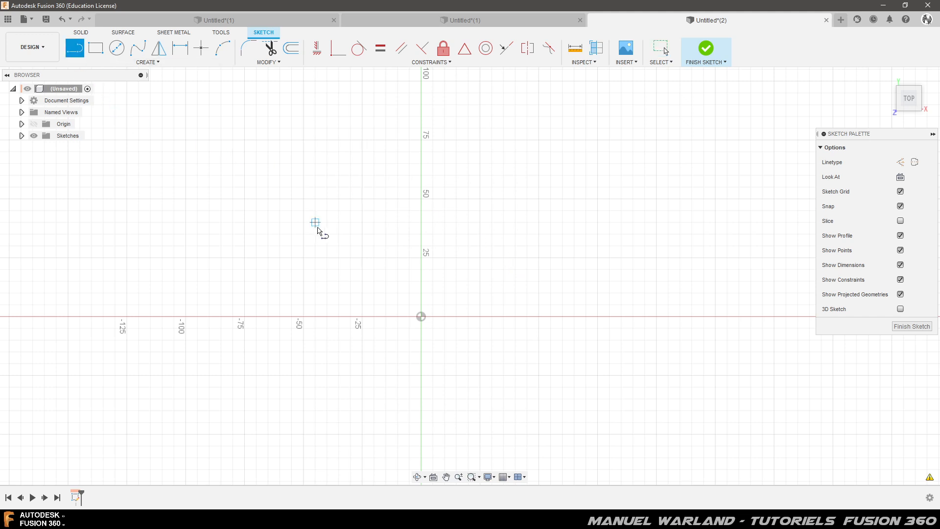
left_click(303, 223)
left_click(303, 375)
key("Escape")
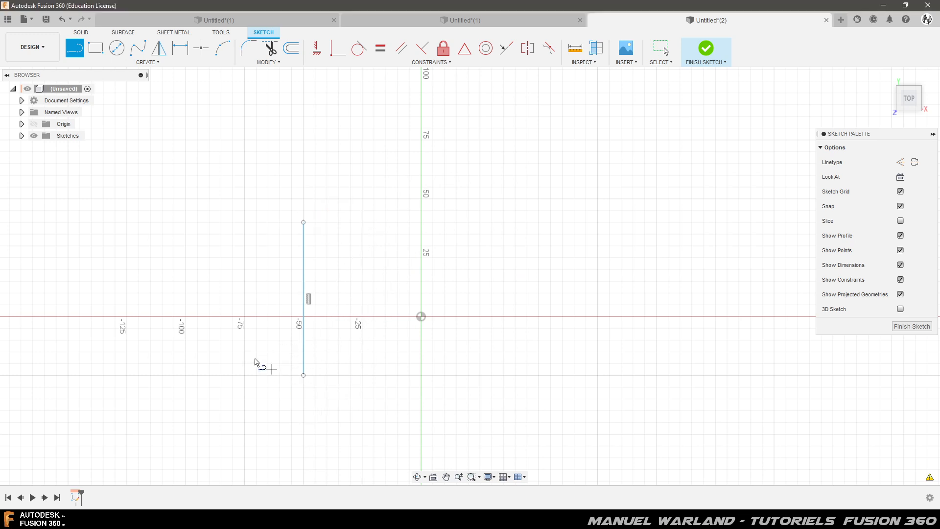
left_click(314, 163)
double_click(480, 185)
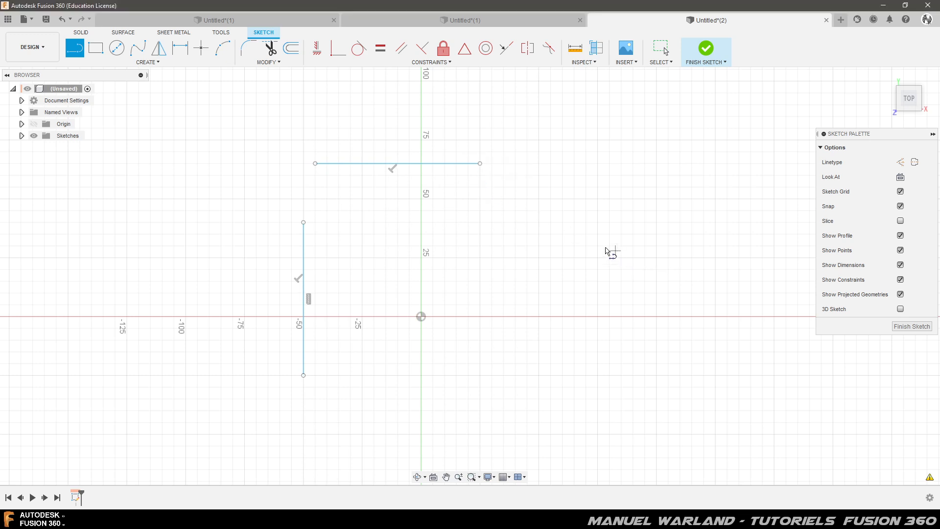
key("Escape")
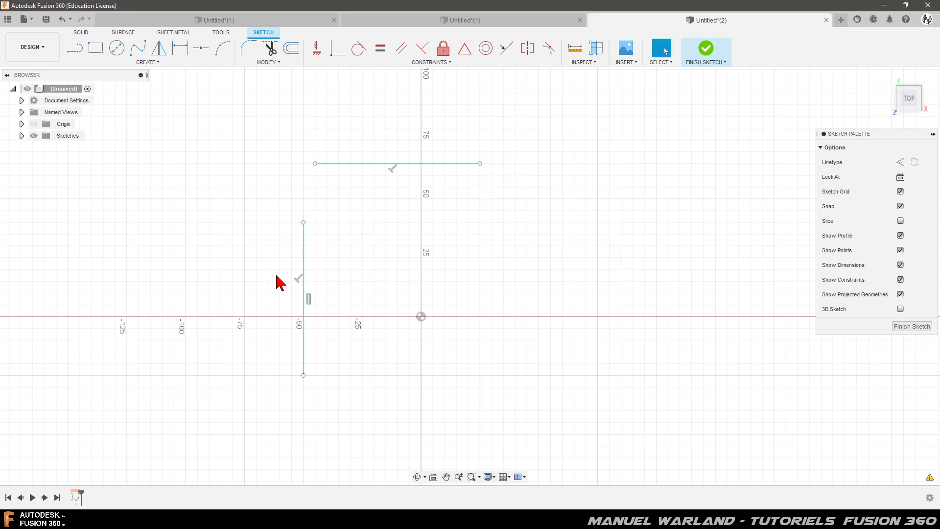
Delete the perpendicular constraint between the two lines and apply a Horizontal/Vertical constraint to the upper line.
left_click(299, 278)
key("Delete")
left_click(316, 48)
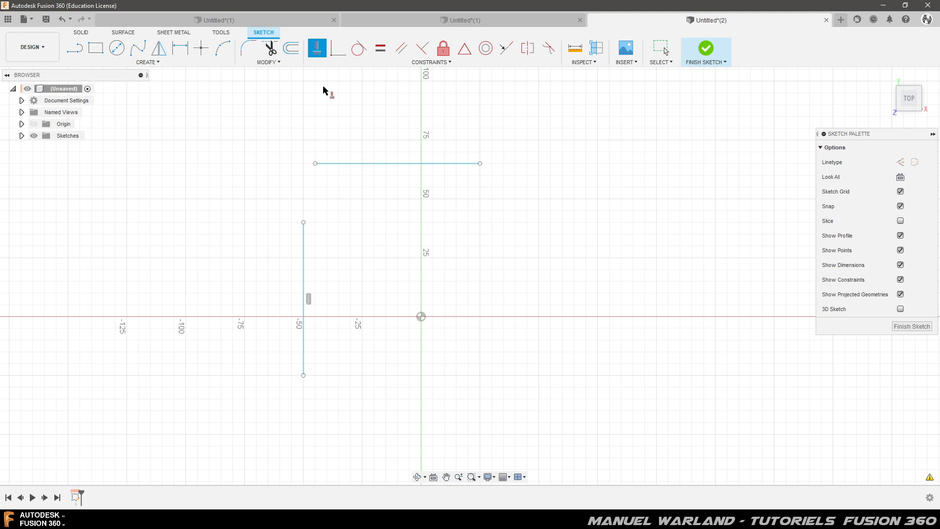
left_click(393, 166)
key("Escape")
Dimension the horizontal line and the vertical line to 55 mm each.
left_click(455, 164)
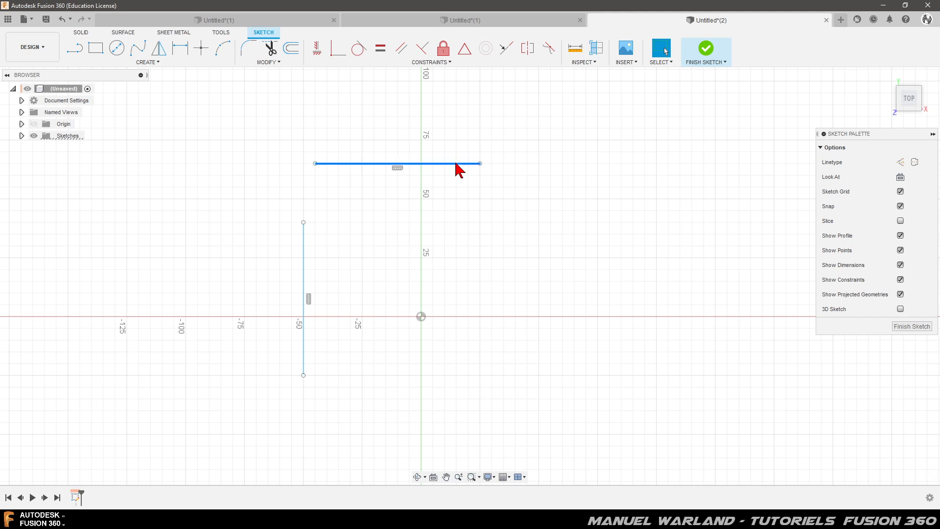
key("d")
left_click(442, 163)
left_click(402, 125)
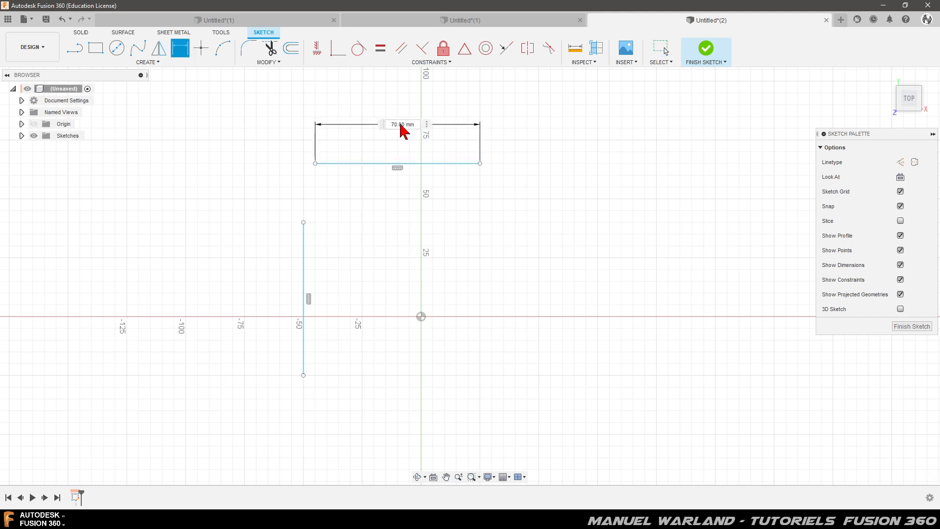
type("55")
key("Return")
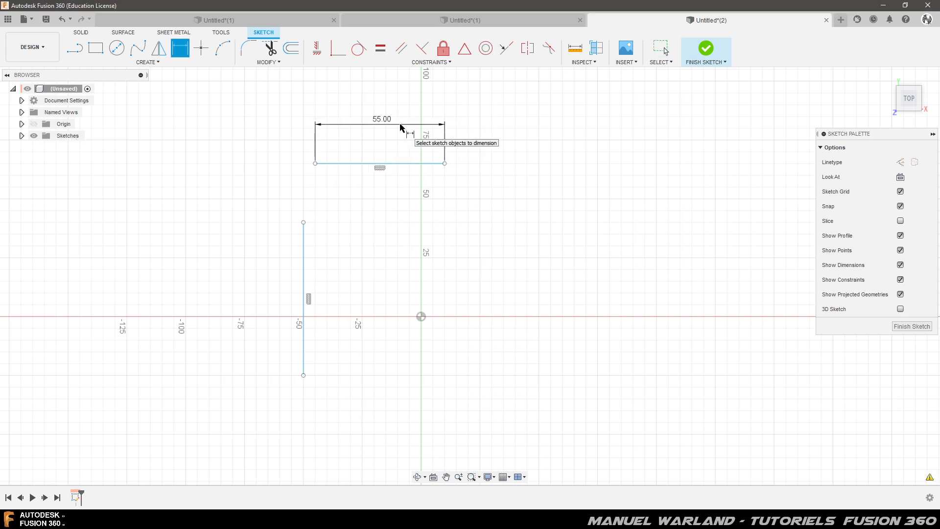
left_click(303, 274)
left_click(262, 284)
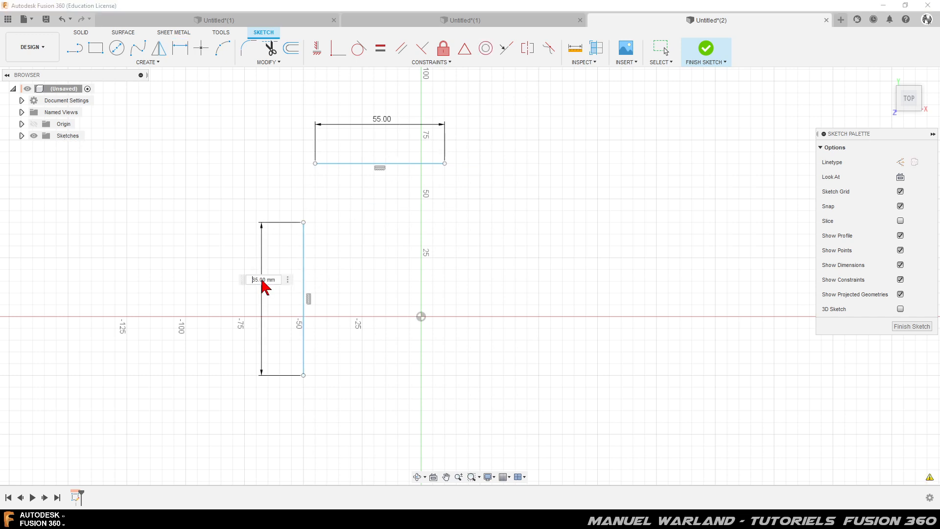
type("55")
key("Return")
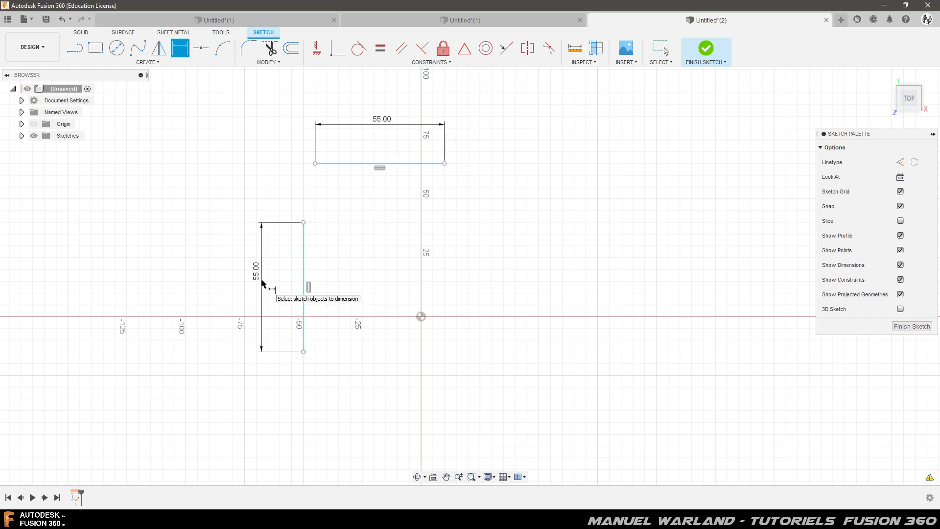
Center the horizontal and vertical lines on the sketch origin with Midpoint constraints.
left_click(443, 21)
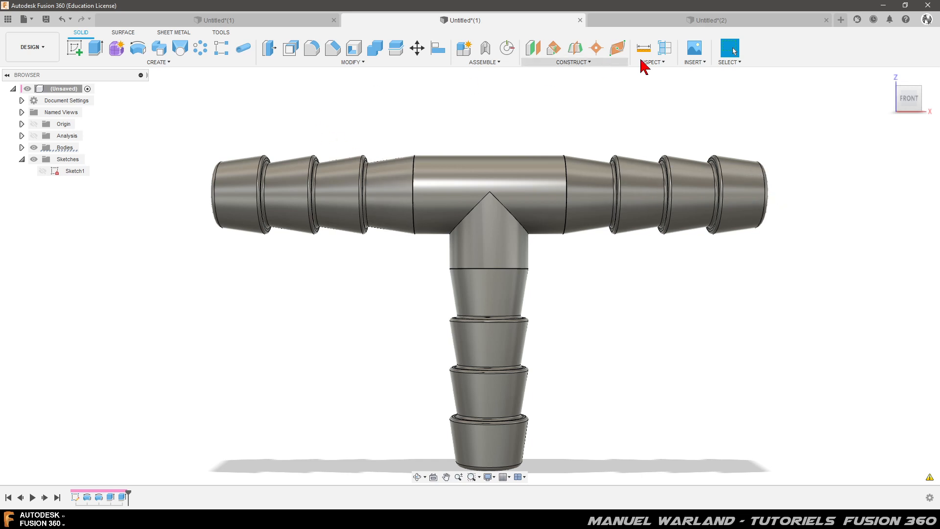
left_click(678, 25)
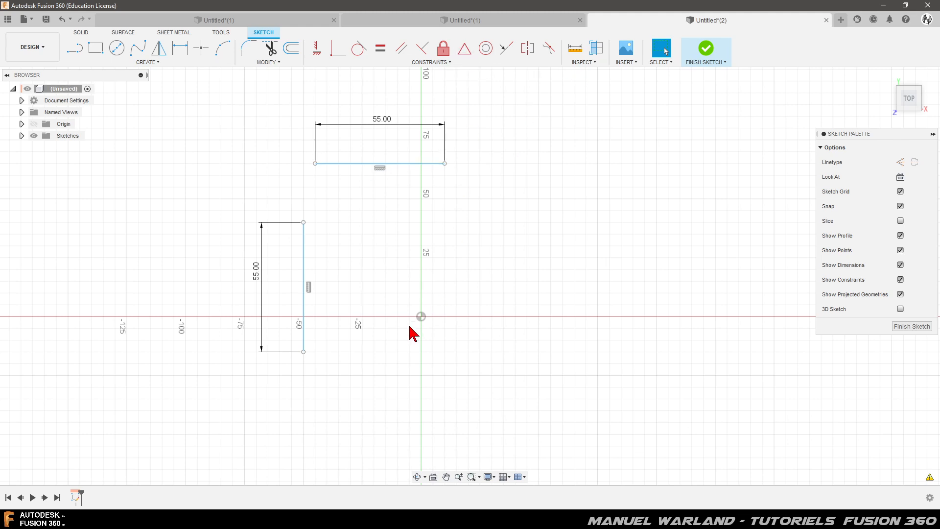
left_click(465, 51)
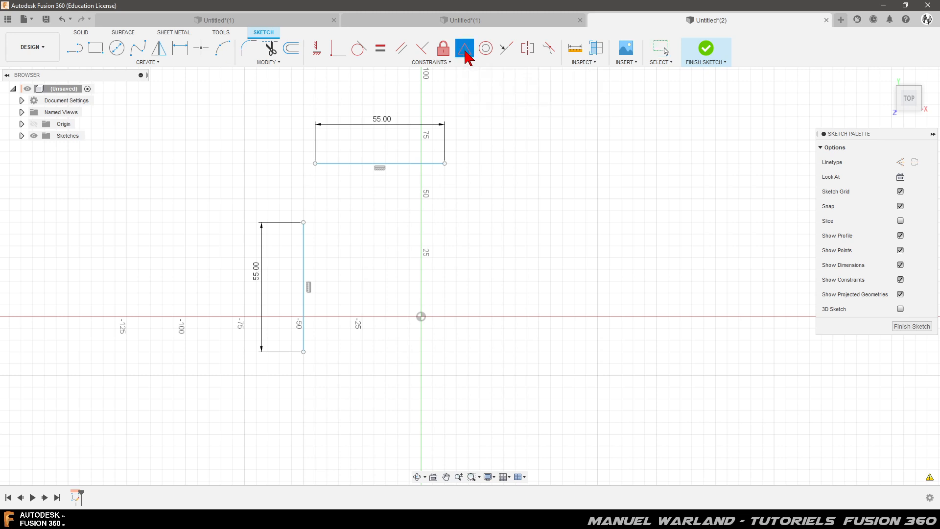
left_click(401, 165)
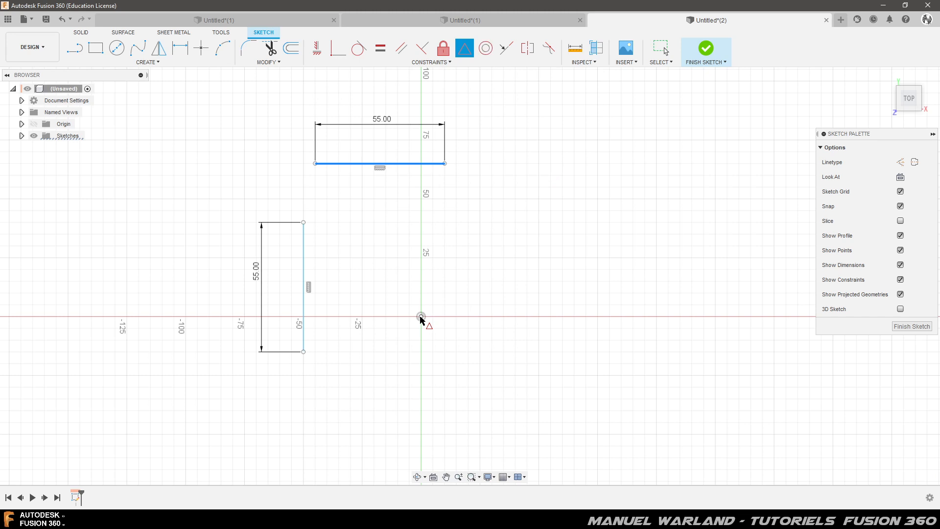
left_click(421, 317)
left_click(305, 306)
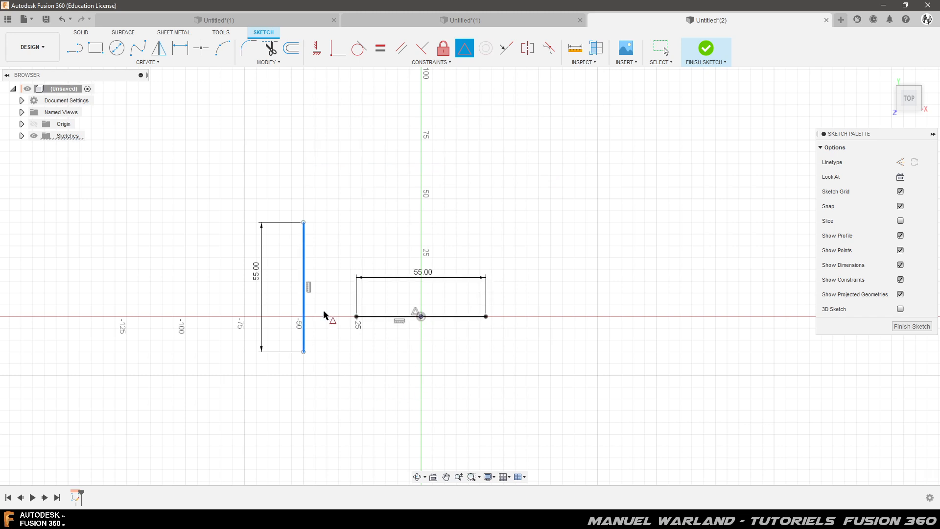
left_click(421, 316)
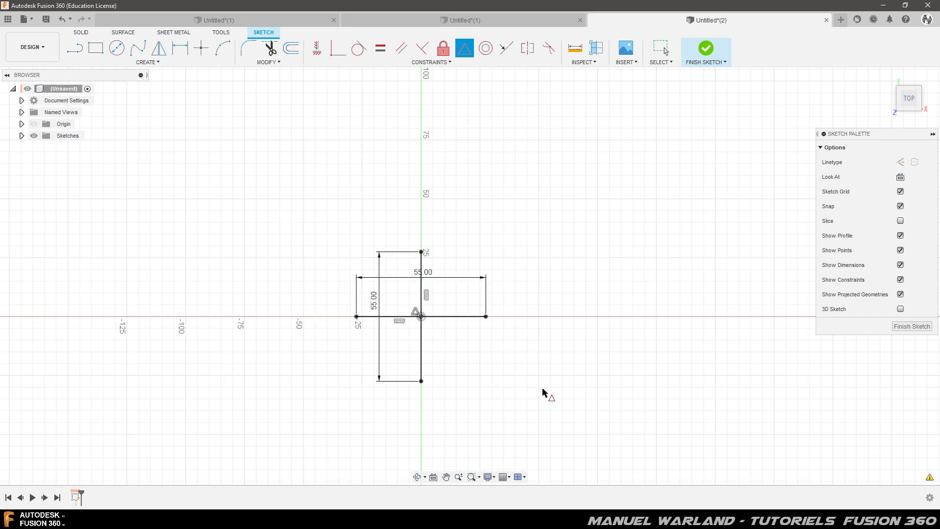
key("Escape")
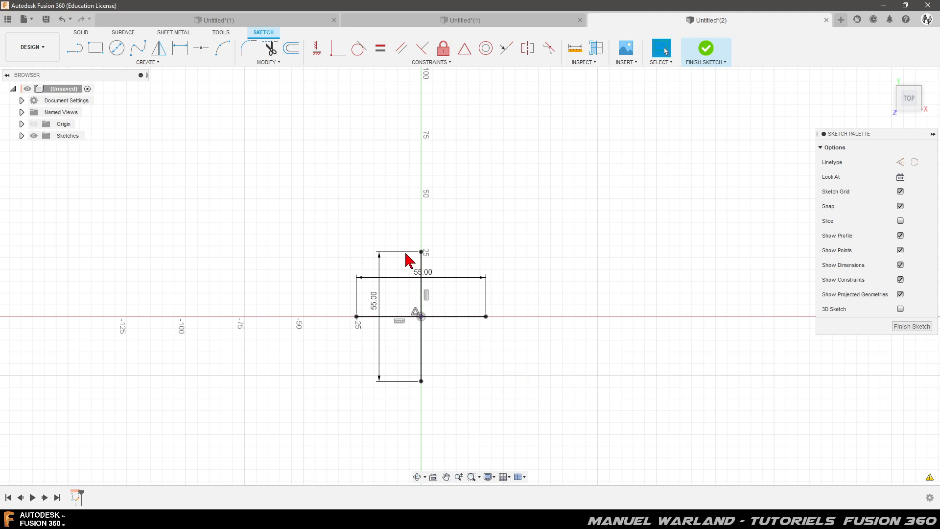
Move both 55 mm dimensions clear of the crossed lines and convert the two lines to centerlines.
left_click_drag(373, 306, 512, 313)
mouse_move(437, 271)
left_mouse_down()
mouse_move(430, 274)
mouse_move(440, 236)
left_mouse_up()
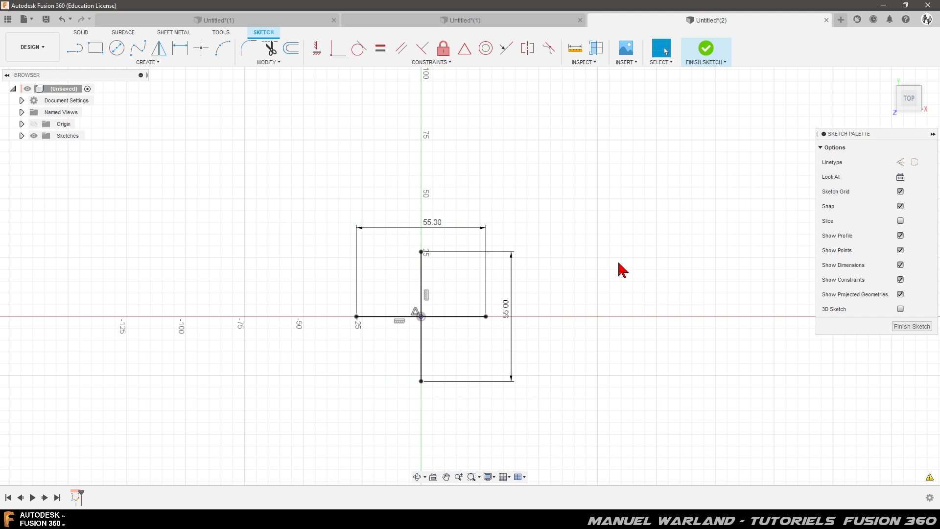
left_click(421, 286)
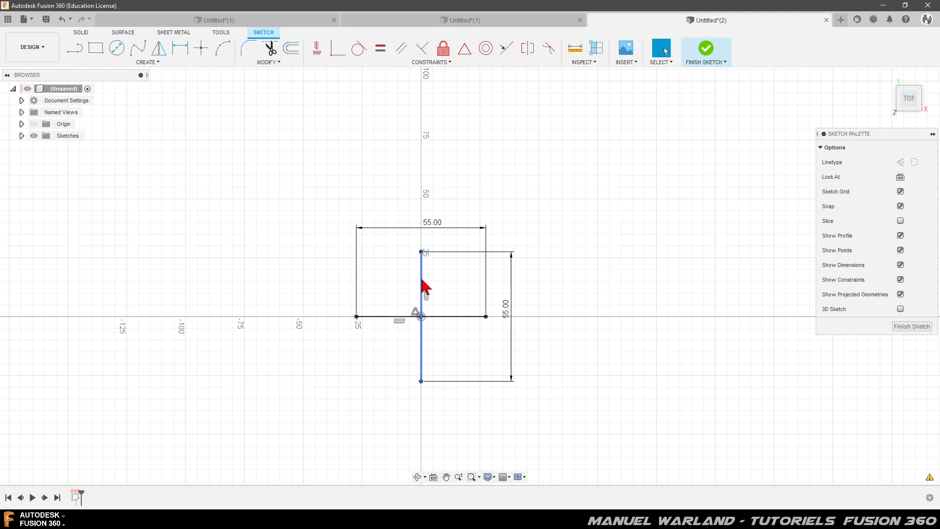
left_click(455, 317, "shift")
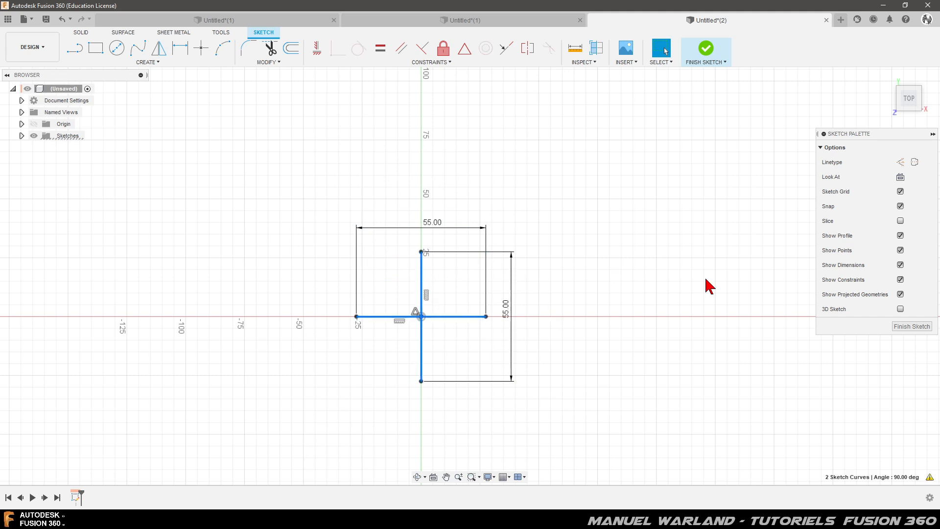
left_click(915, 162)
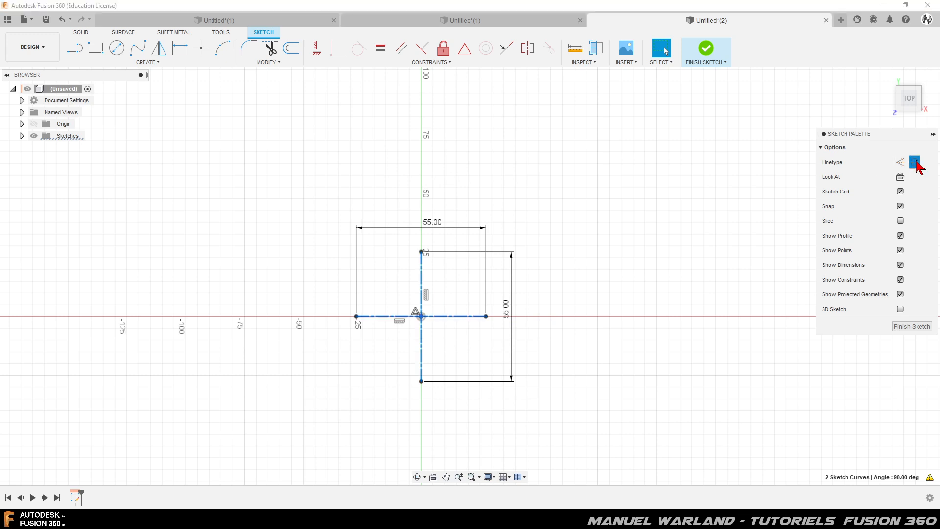
scroll(378, 318, "up", 8)
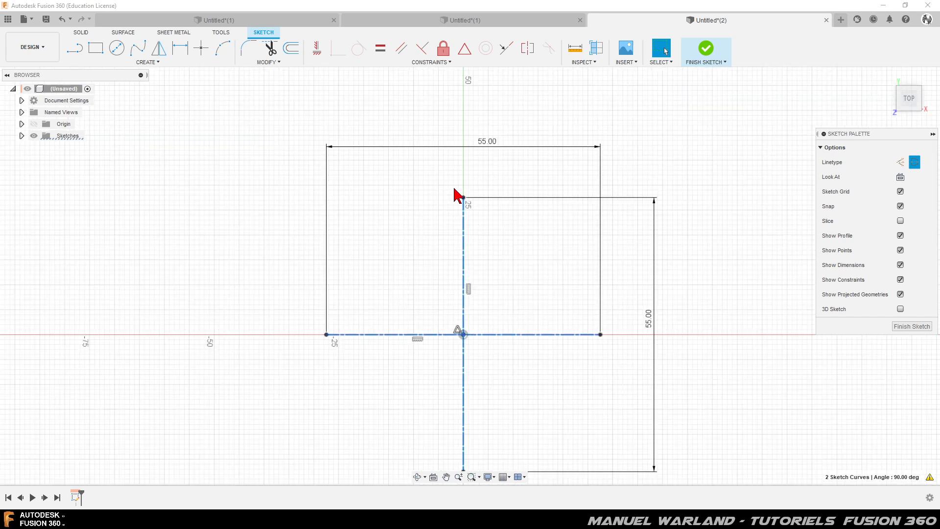
left_click(646, 119)
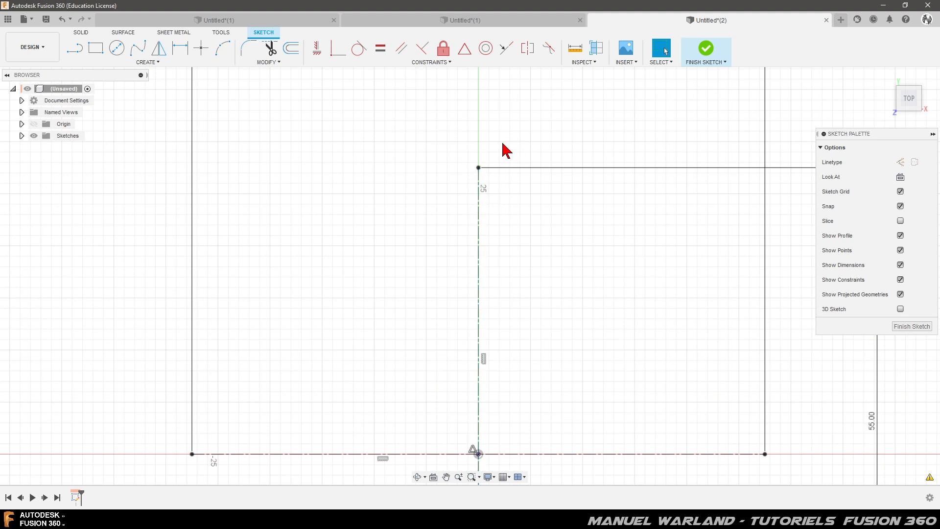
Draw connected lines from the horizontal centerline's left end: a vertical end line, a rising line about 6.1 mm long and a short vertical drop.
scroll(412, 126, "down", 2)
scroll(309, 220, "up", 2)
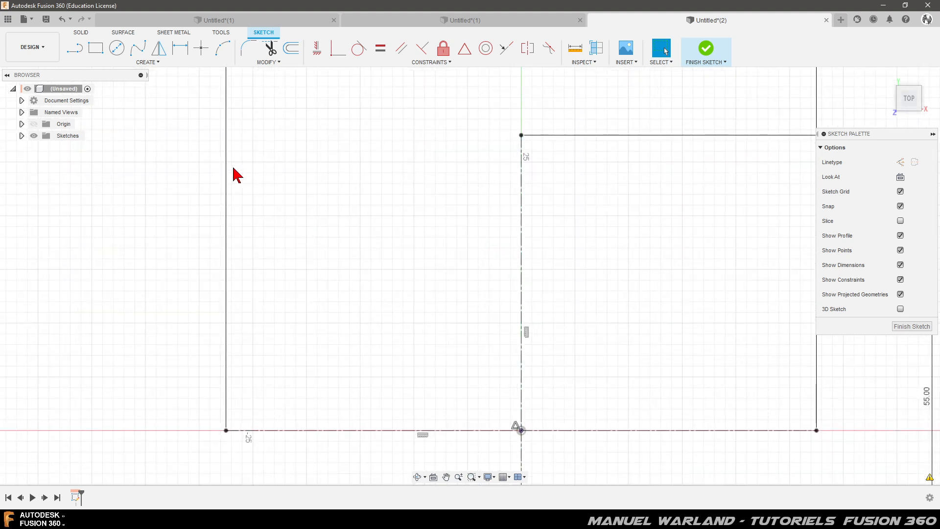
scroll(277, 299, "up", 1)
scroll(296, 458, "up", 4)
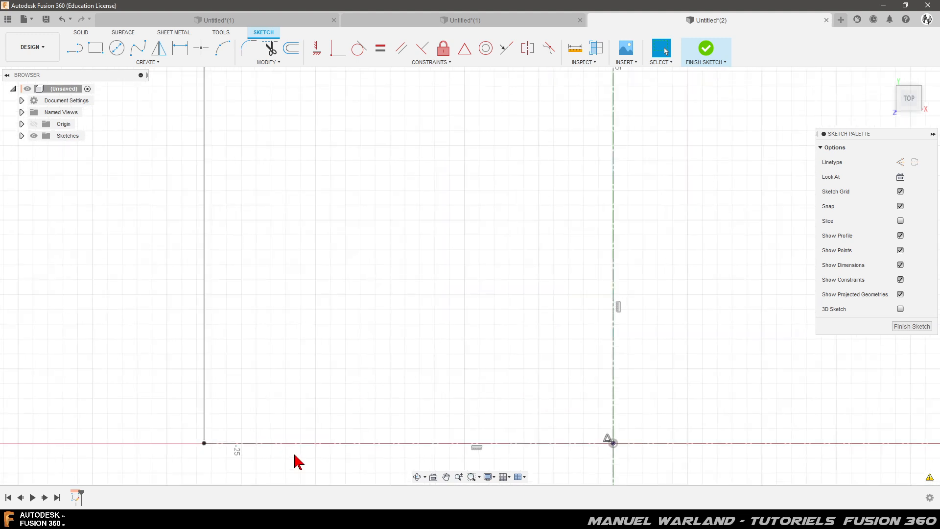
scroll(279, 193, "down", 1)
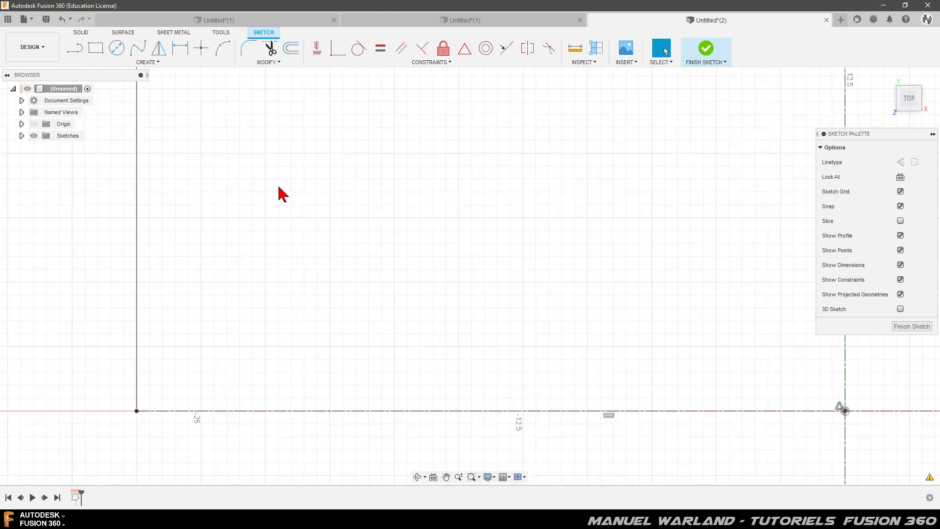
scroll(592, 393, "up", 2)
scroll(601, 389, "down", 1)
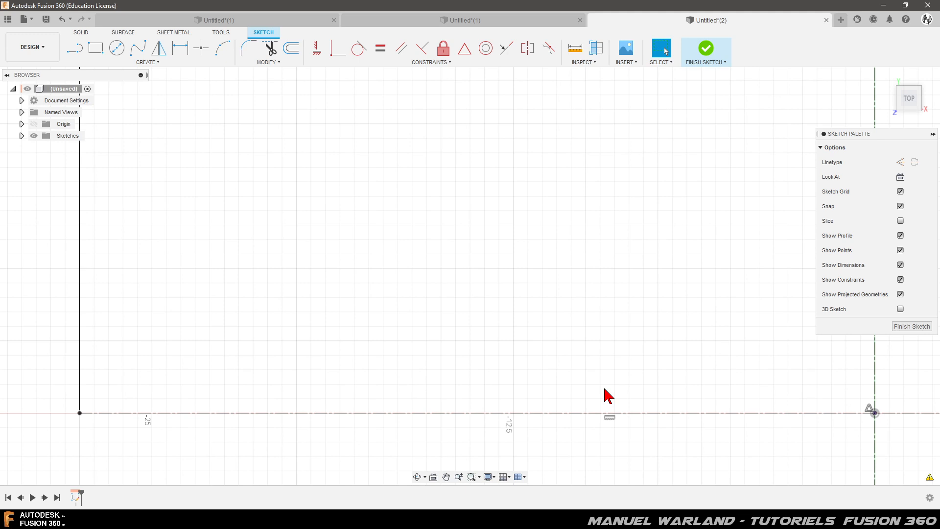
left_click(78, 47)
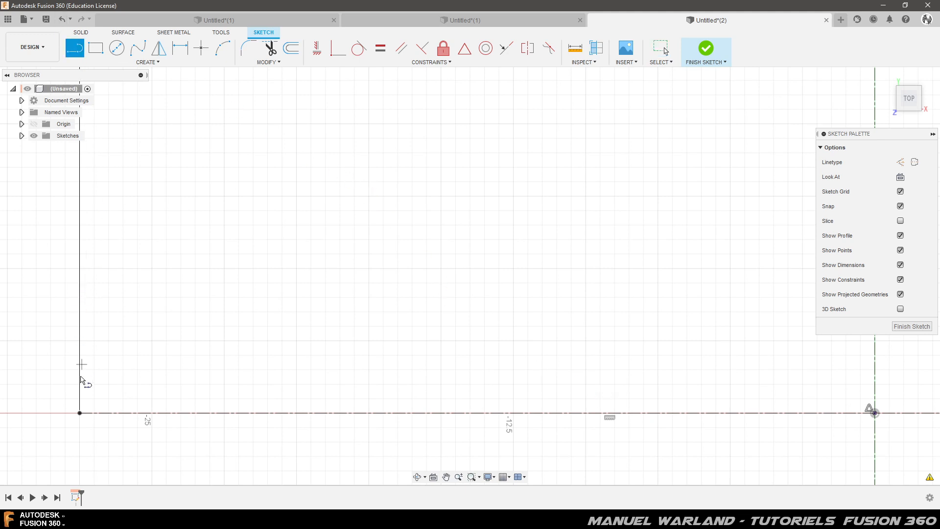
left_click(80, 412)
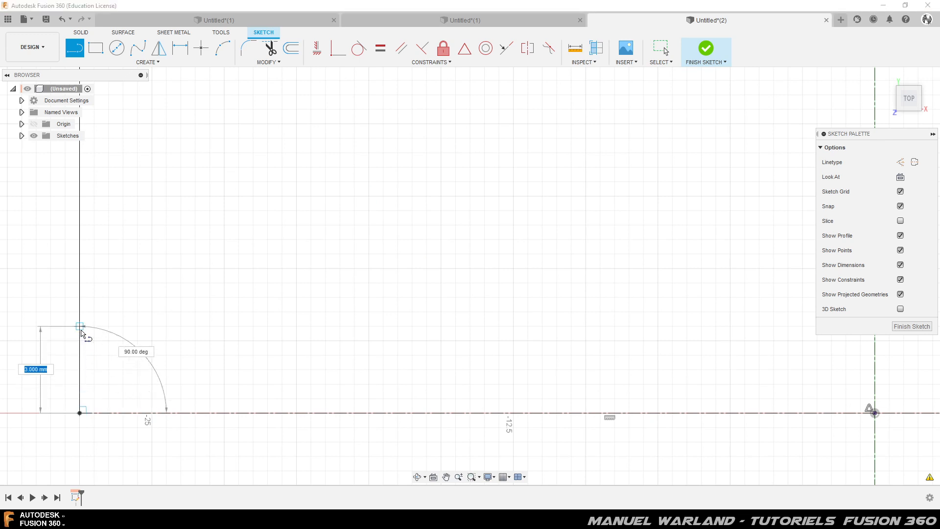
left_click(81, 312)
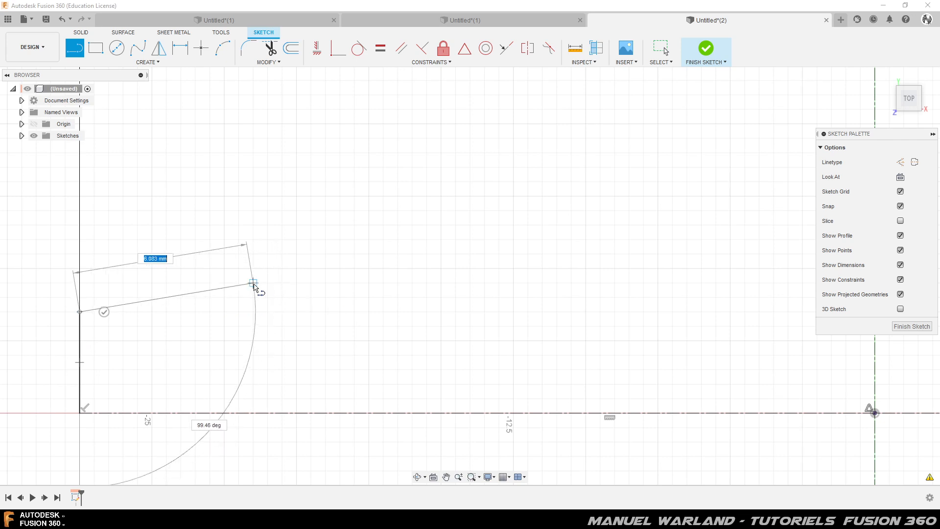
left_click(253, 282)
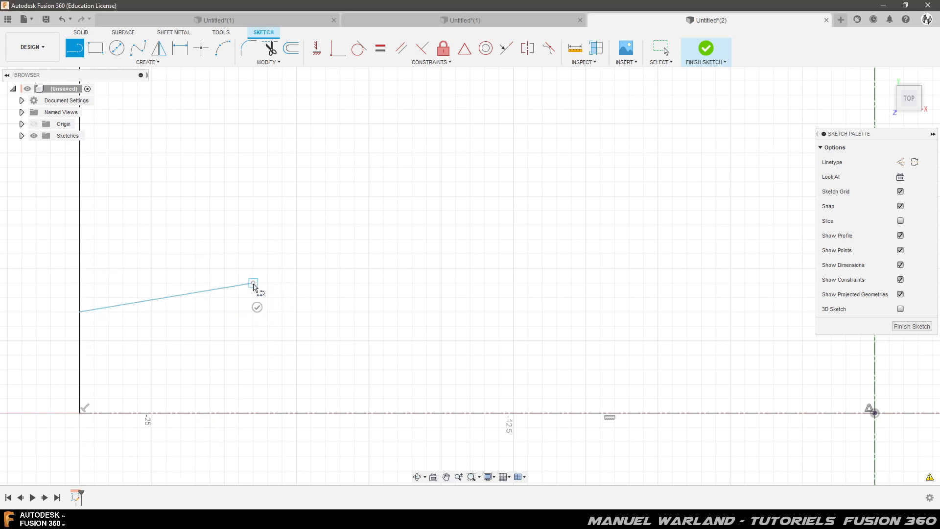
left_click(253, 326)
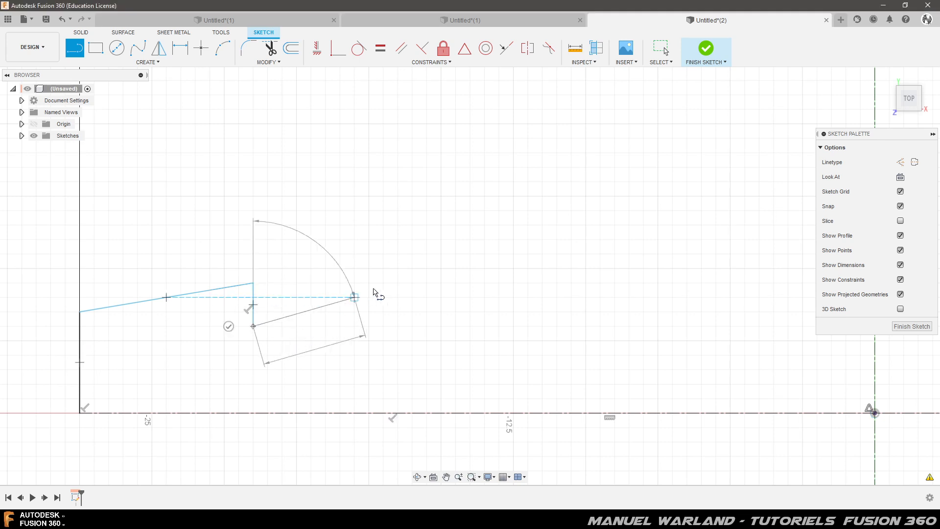
Continue the chain with two more sawtooth barbs, a final rising ramp about 4.6 mm long and a horizontal line ending on the vertical centerline.
left_click(388, 283)
left_click(388, 326)
left_click(513, 283)
left_click(513, 327)
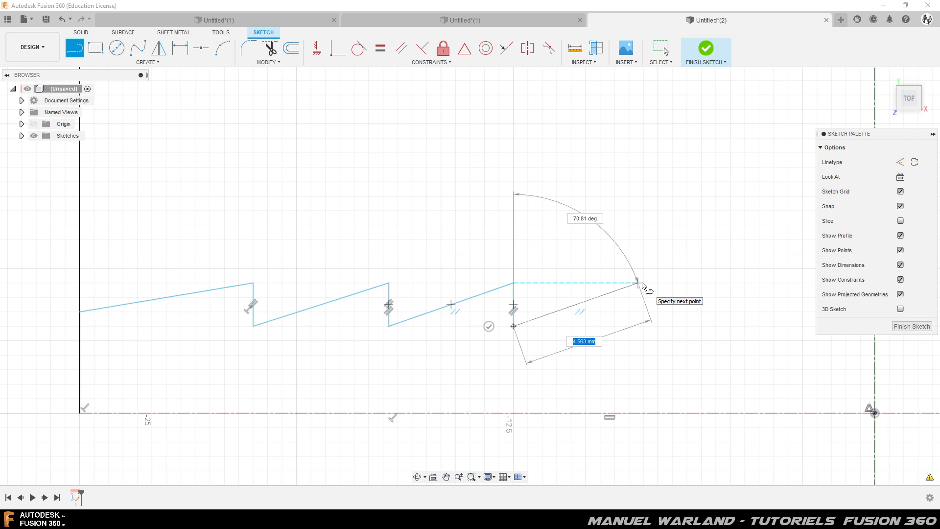
left_click(641, 286)
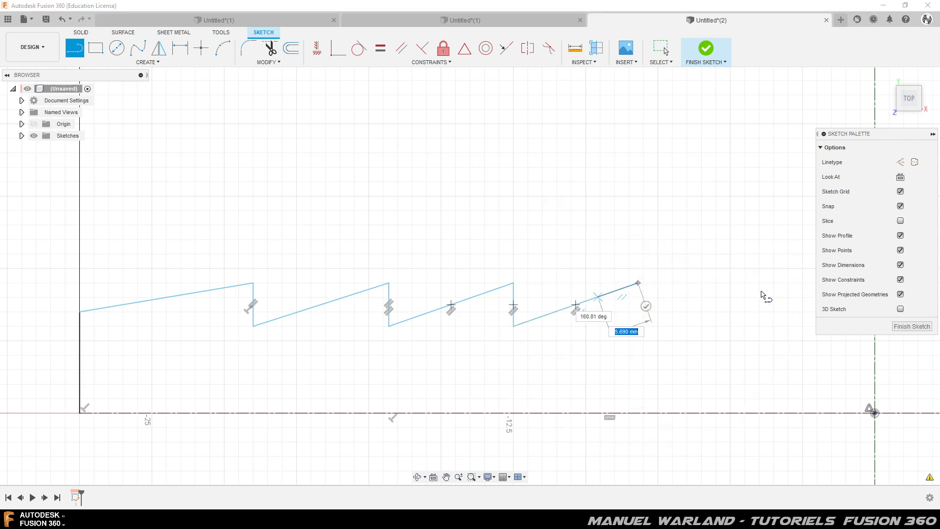
scroll(566, 296, "down", 3)
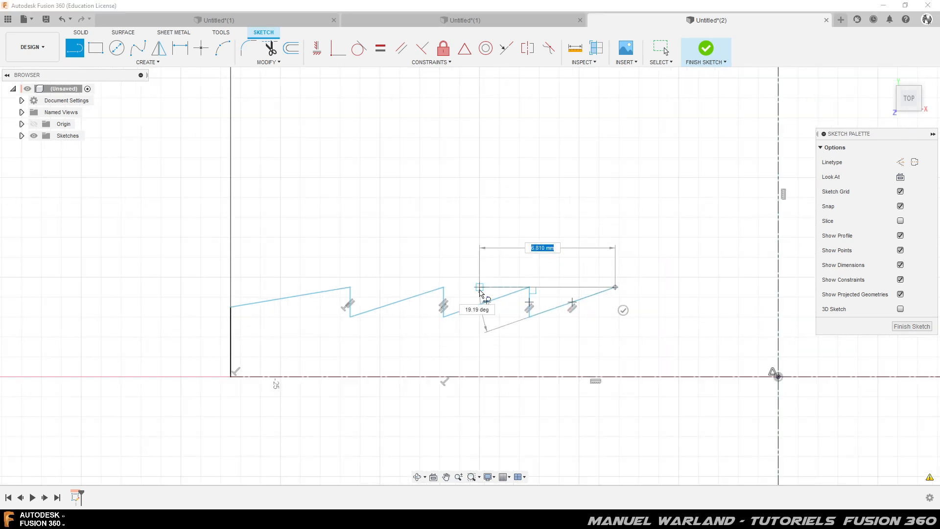
left_click(776, 289)
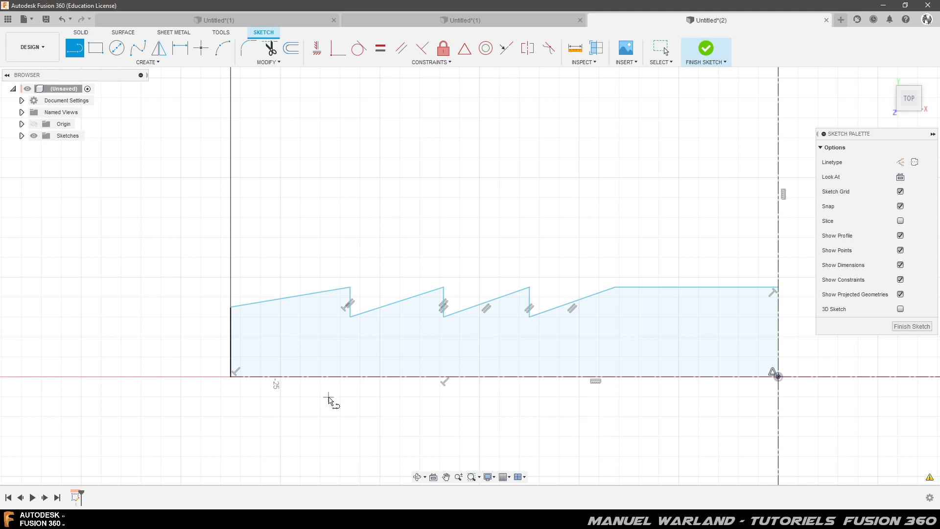
Fillet the corner between the vertical end line and the first sloped line with a 0.5 mm radius.
left_click(249, 49)
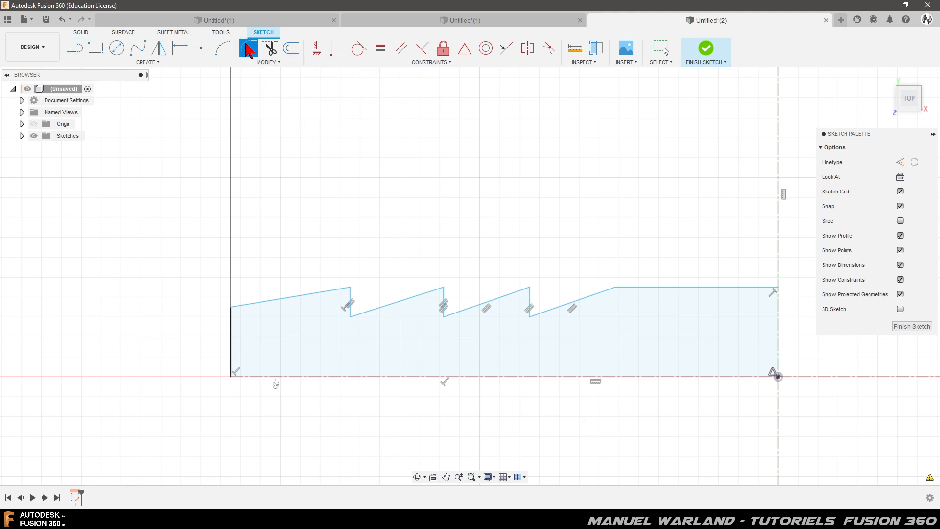
left_click(230, 307)
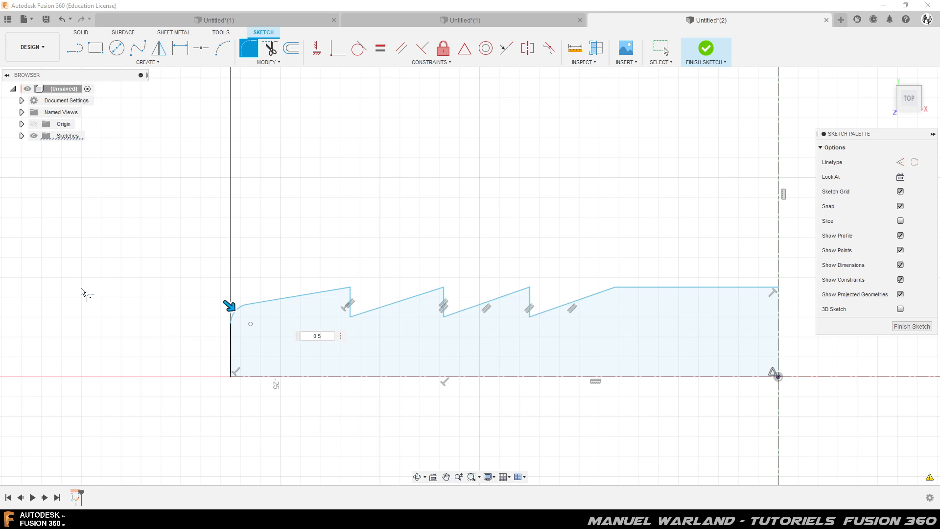
key("Return")
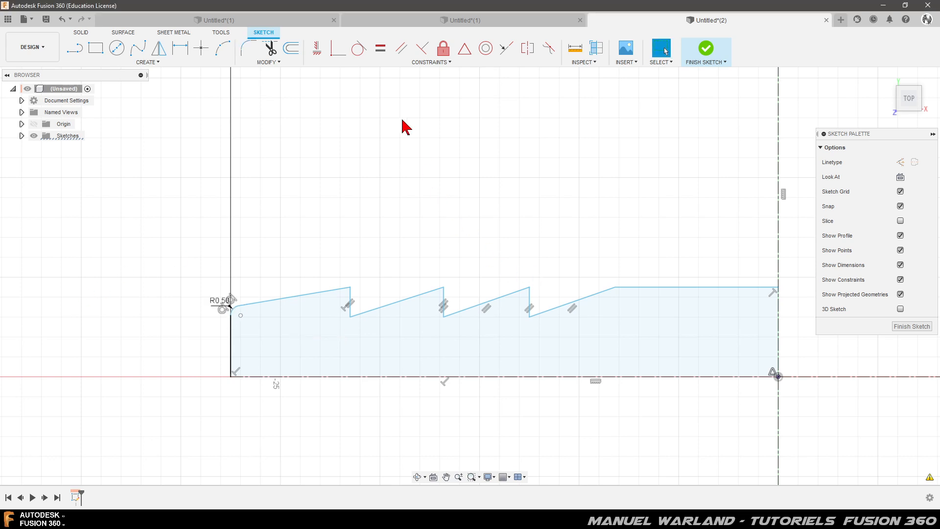
Fillet the peaks and valleys of the three barbs and the corner after the last ramp with a 0.25 mm radius.
left_click(248, 50)
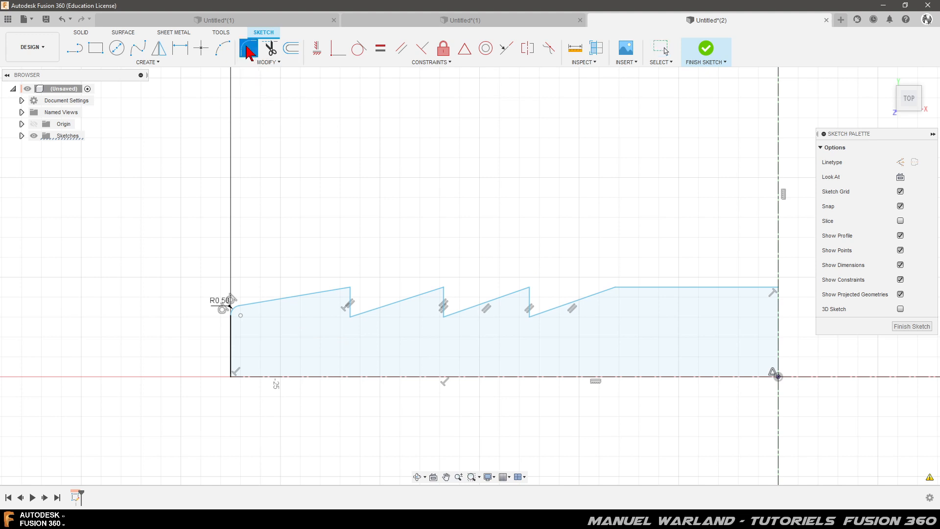
left_click(348, 288)
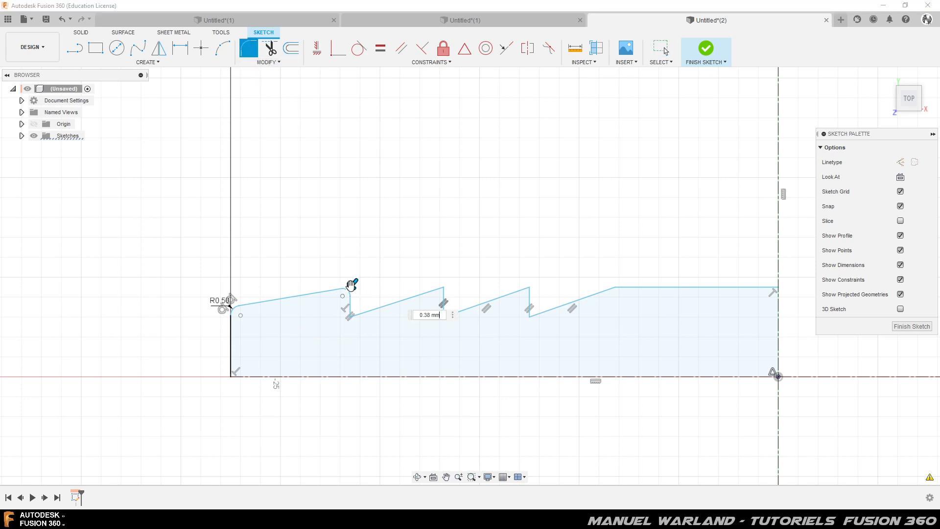
left_click(444, 288)
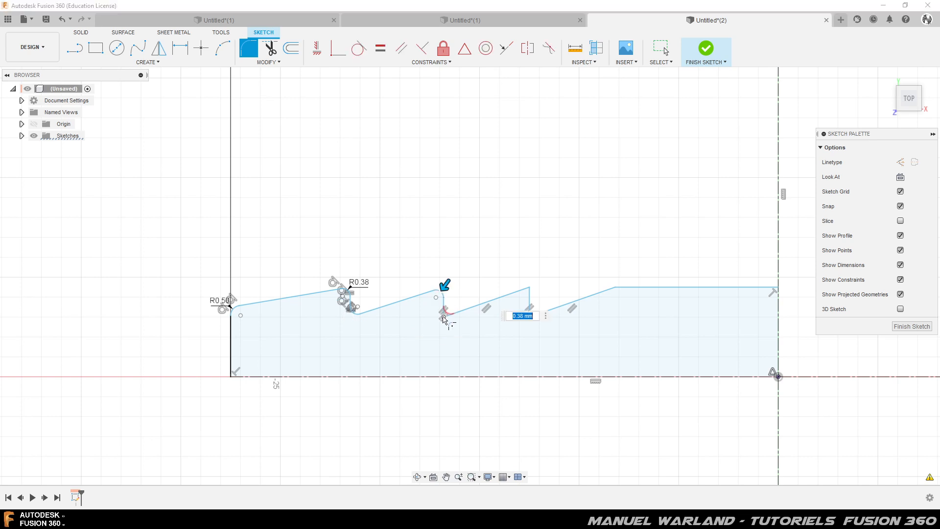
left_click(528, 292)
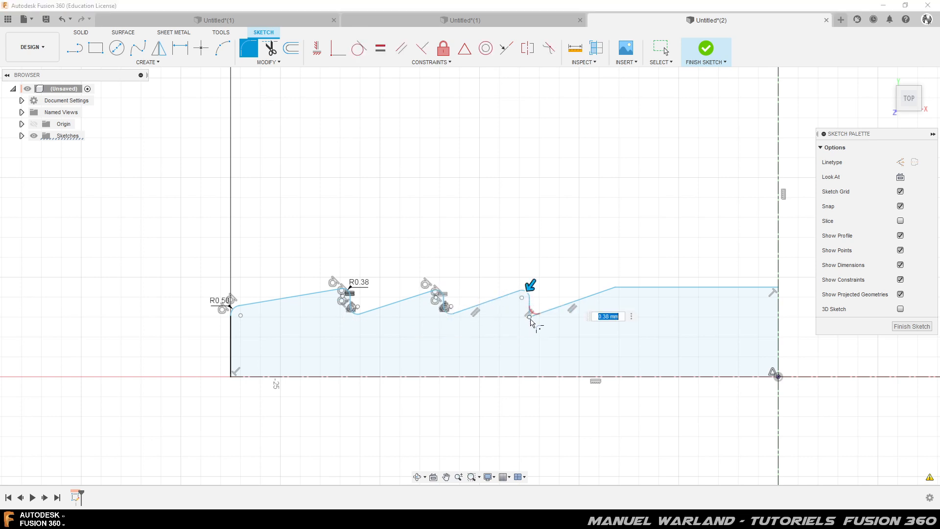
left_click(615, 290)
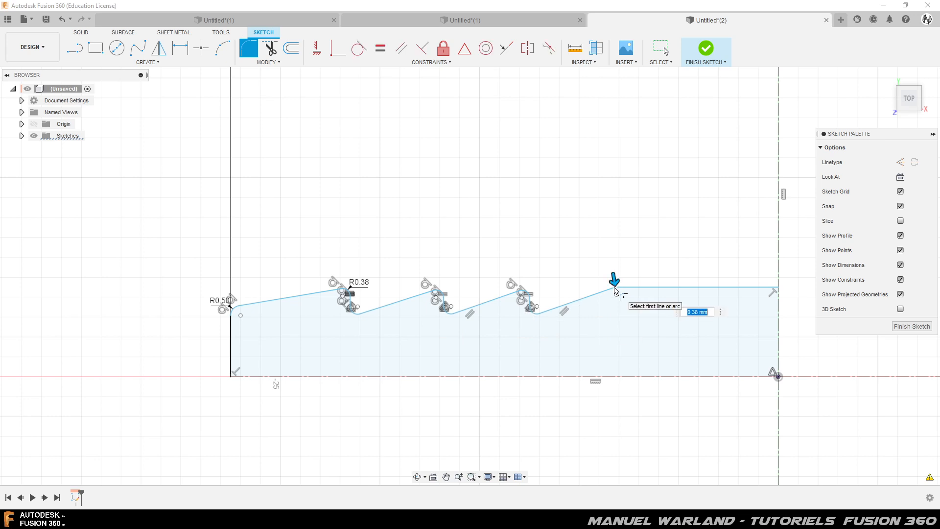
type("0.25")
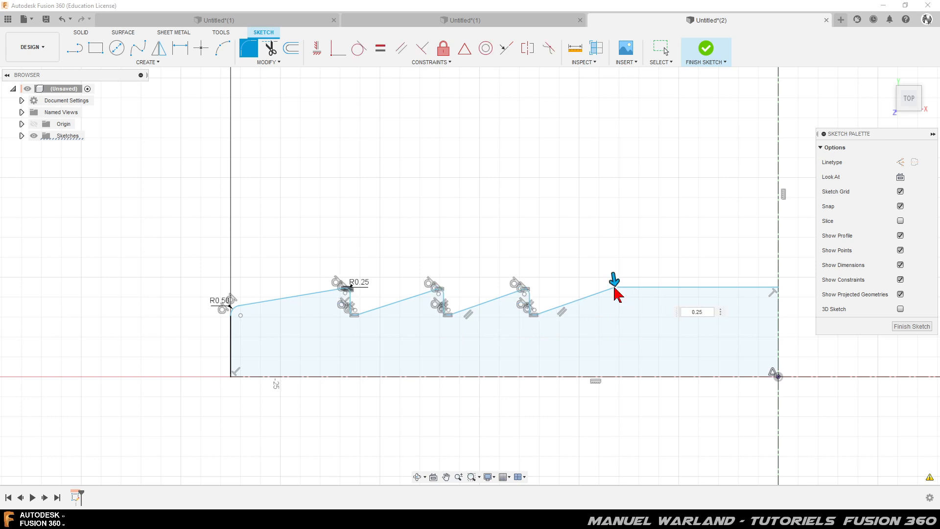
key("Return")
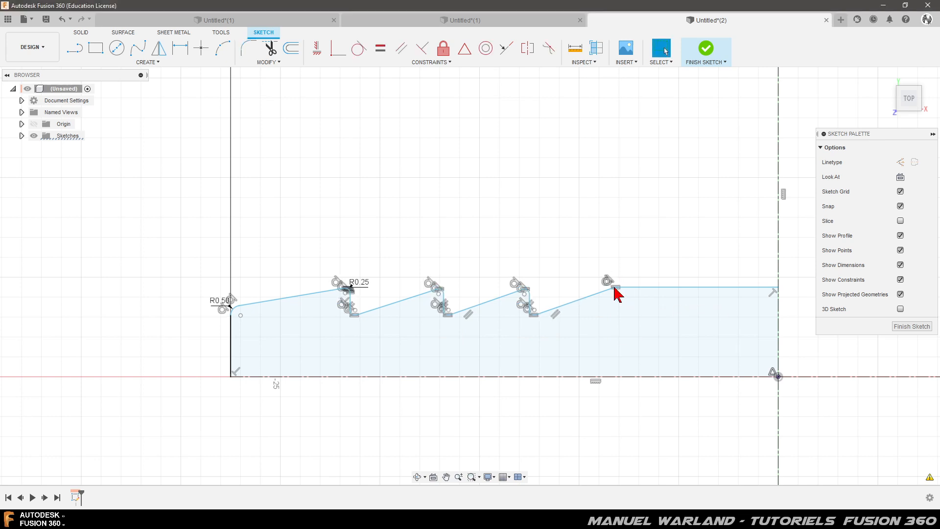
Dimension the distance from the vertical end line to the first barb's vertical edge to 5 mm.
left_click(340, 382)
scroll(241, 361, "up", 3)
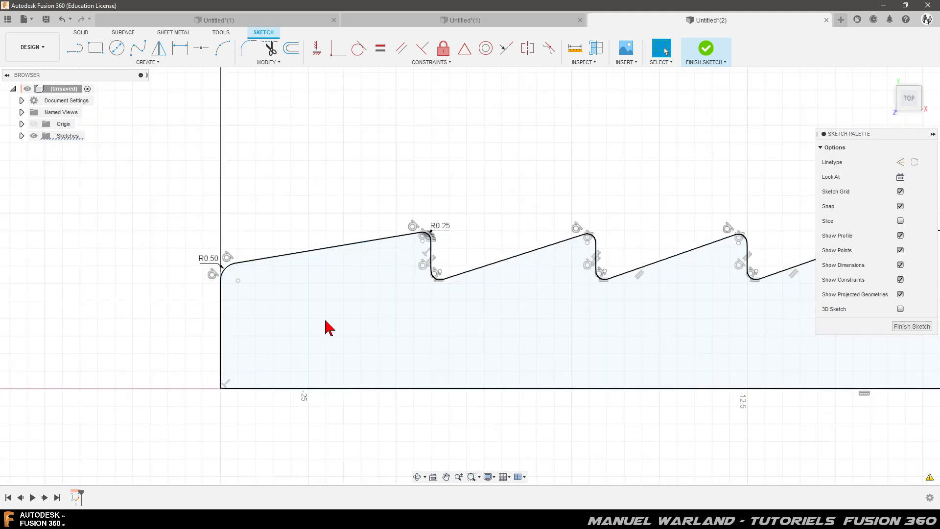
scroll(333, 318, "up", 1)
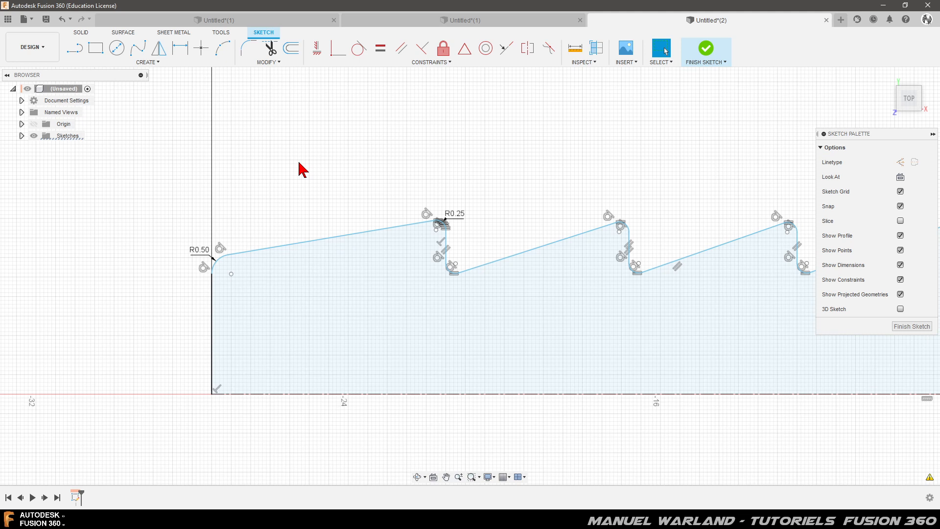
key("d")
left_click(211, 319)
left_click(446, 250)
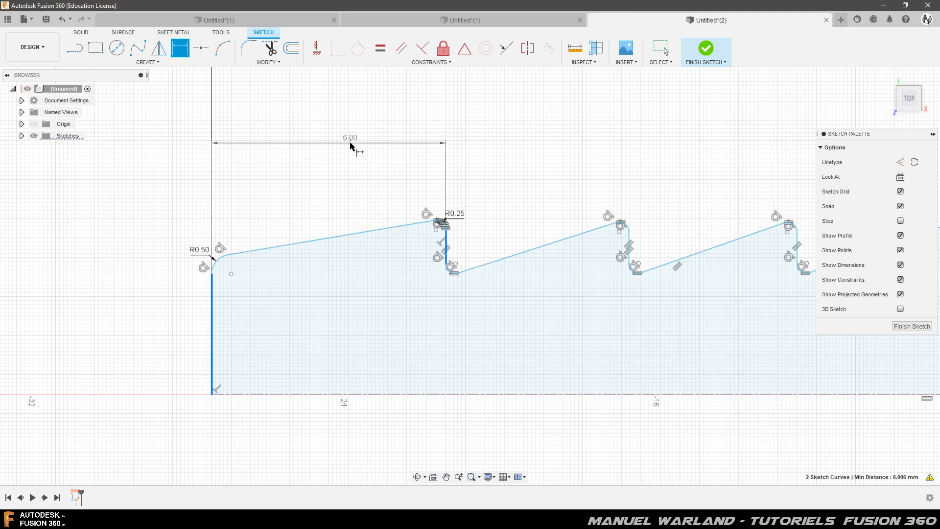
left_click(351, 145)
type("5")
key("Return")
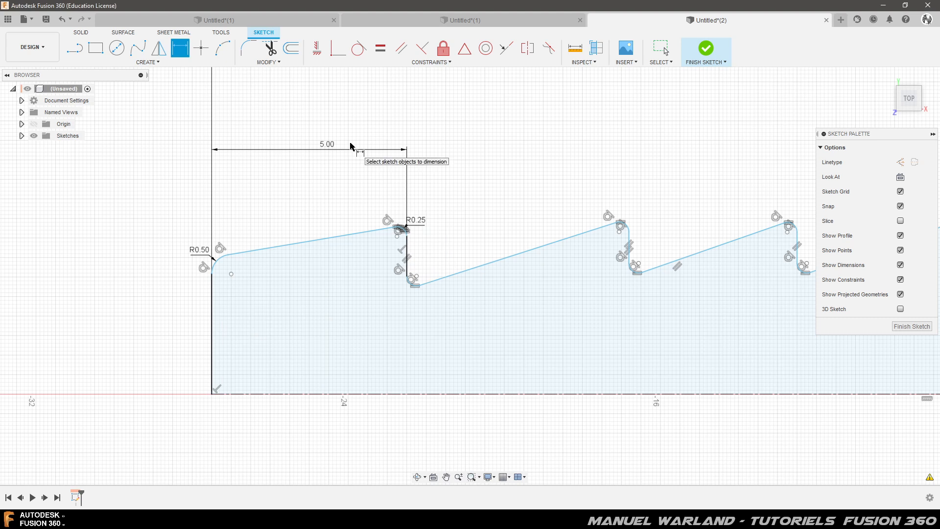
Dimension the spacing from the first to the second and from the second to the third barb's vertical edge to 5 mm each.
left_click(406, 265)
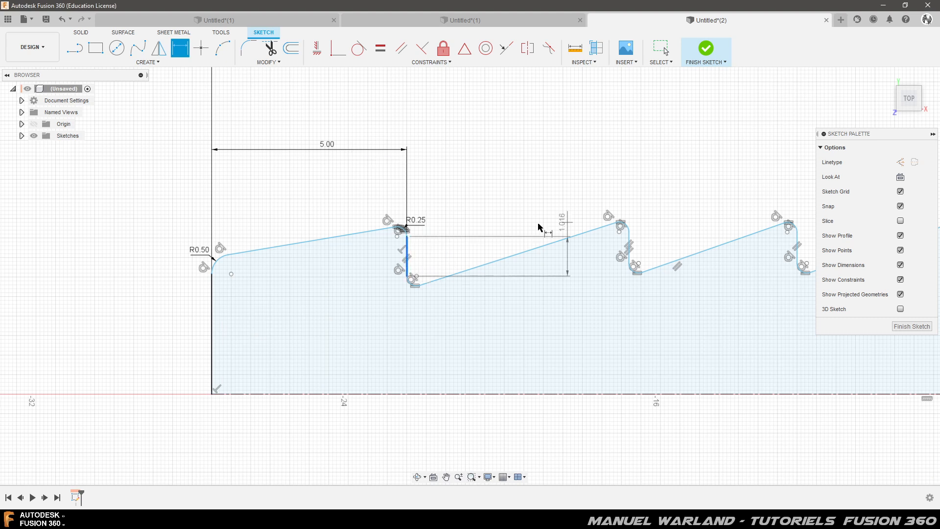
left_click(629, 249)
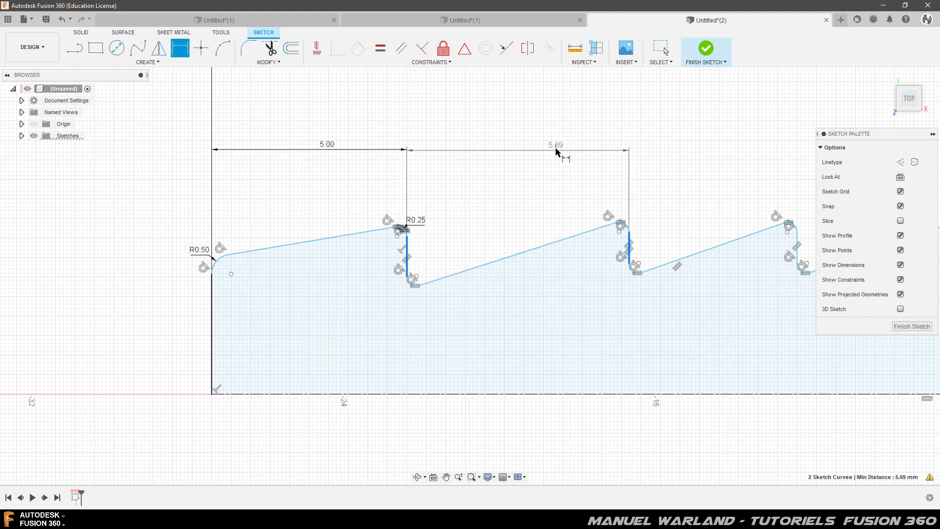
left_click(555, 151)
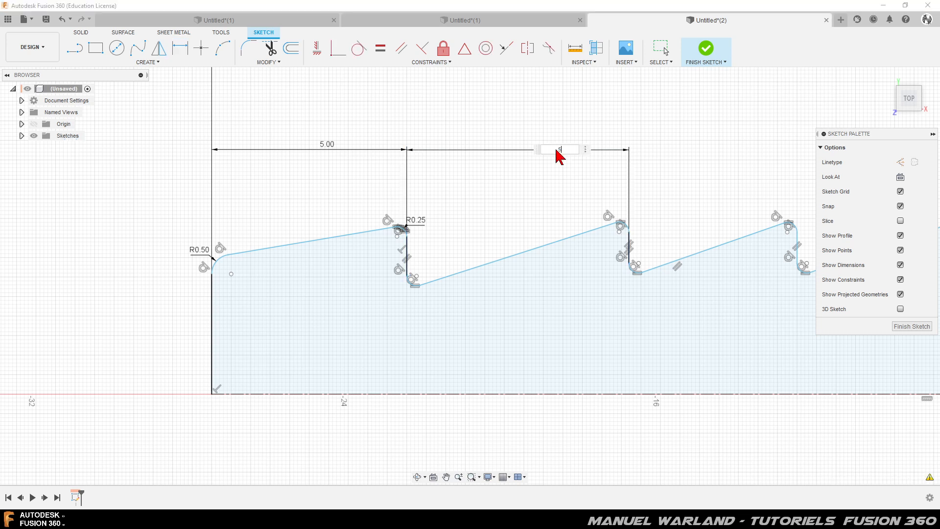
type("5")
key("Return")
left_click(603, 253)
left_click(797, 248)
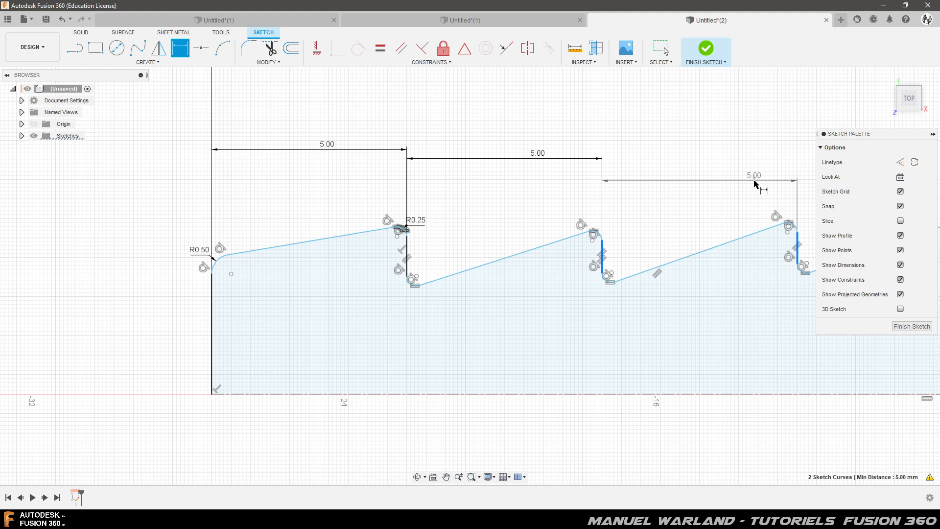
left_click(745, 161)
key("Return")
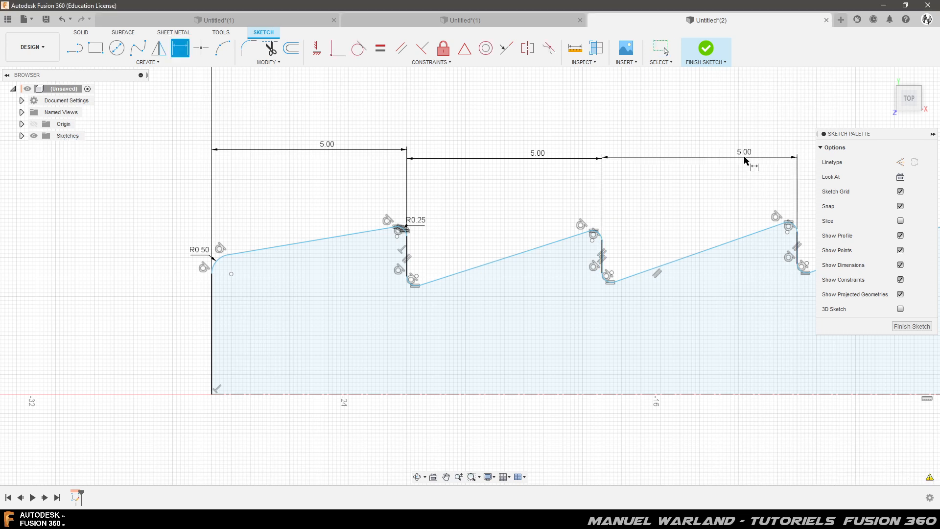
Dimension the horizontal distance from the third barb's vertical edge to the centre of the fillet after the last ramp to 5 mm.
scroll(132, 248, "down", 3)
scroll(470, 254, "up", 1)
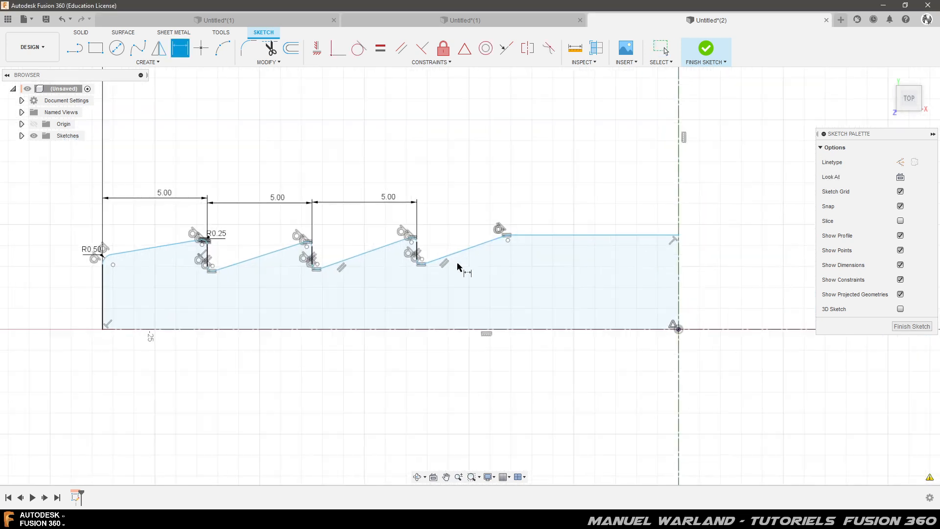
scroll(480, 284, "up", 3)
left_click(334, 209)
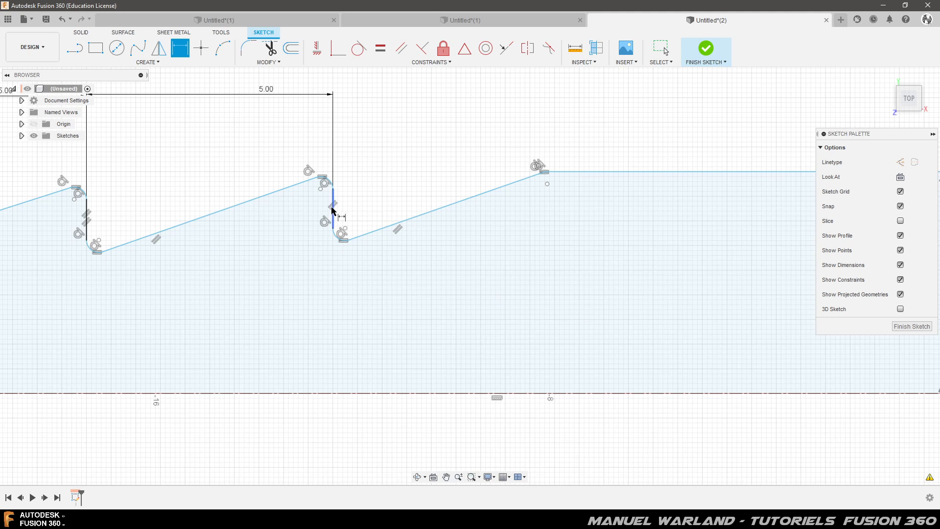
left_click(547, 183)
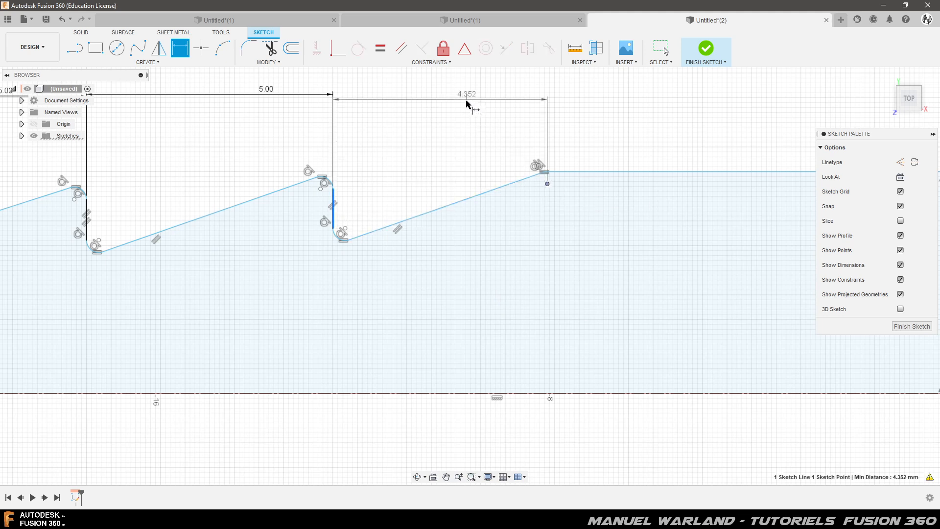
left_click(467, 100)
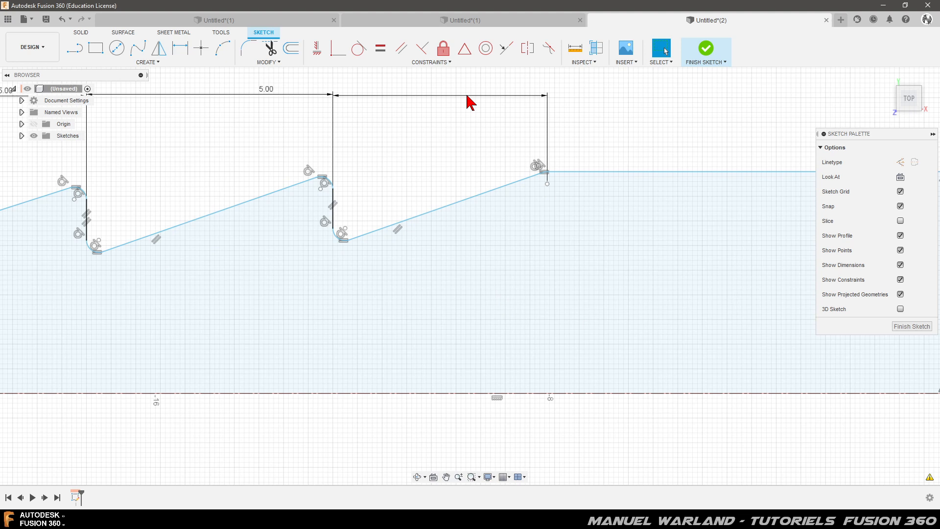
type("5")
key("Return")
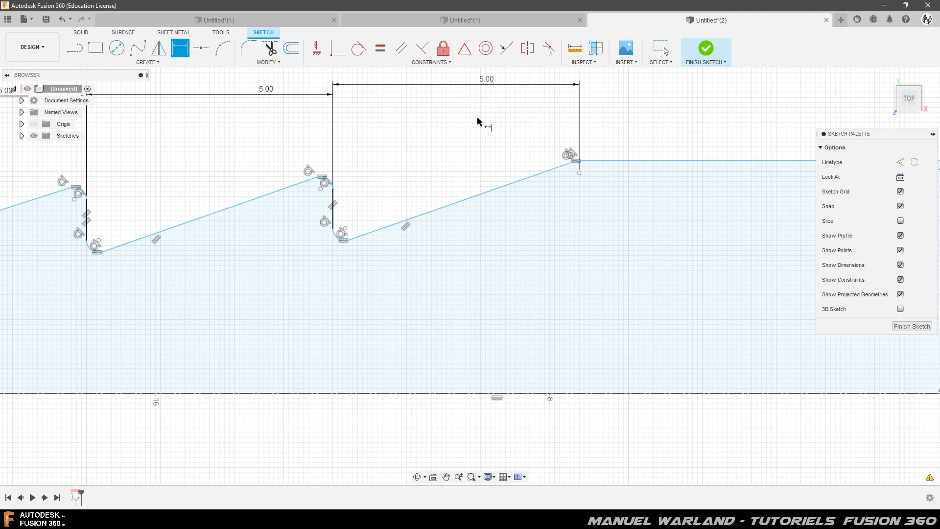
Dimension the straight horizontal line after the last ramp as an 8 mm diameter about the horizontal centerline.
scroll(400, 242, "down", 2)
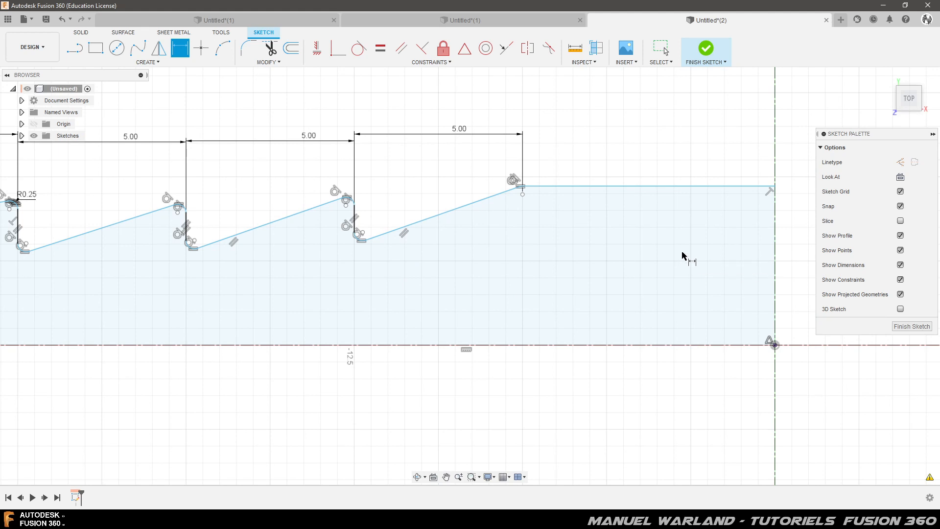
left_click(752, 187)
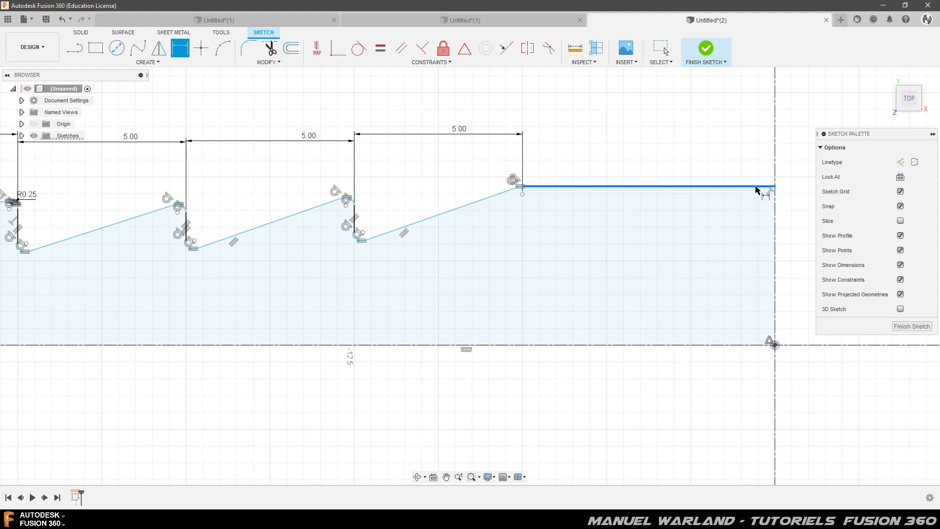
left_click(737, 346)
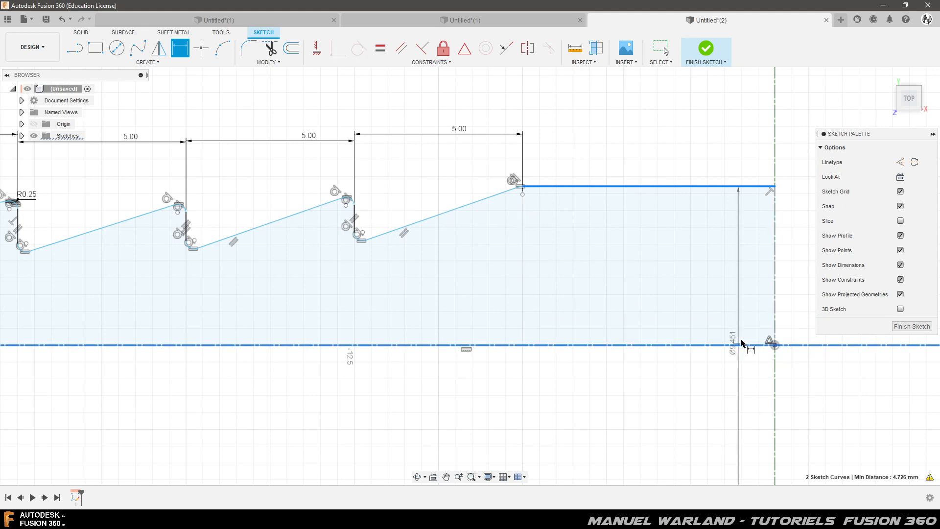
left_click(799, 307)
type("8")
key("Return")
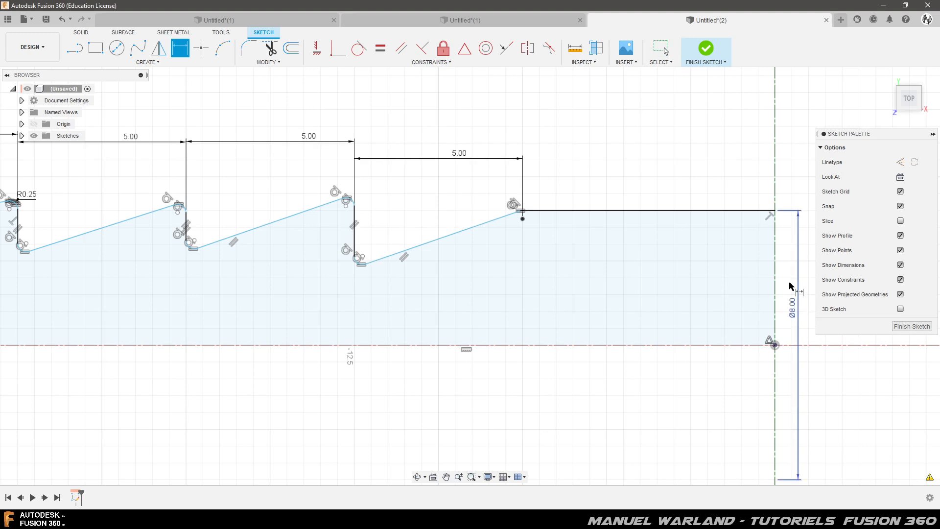
Dimension the centre of the 0.5 mm end fillet as a 5.5 mm diameter about the horizontal centerline, placing the dimension outside the profile.
scroll(749, 125, "down", 3)
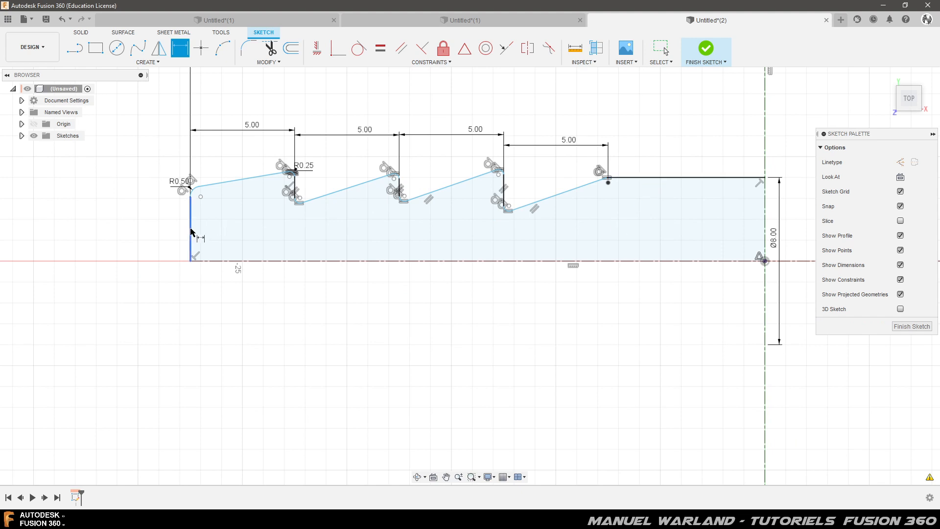
scroll(129, 235, "up", 2)
scroll(129, 235, "up", 1)
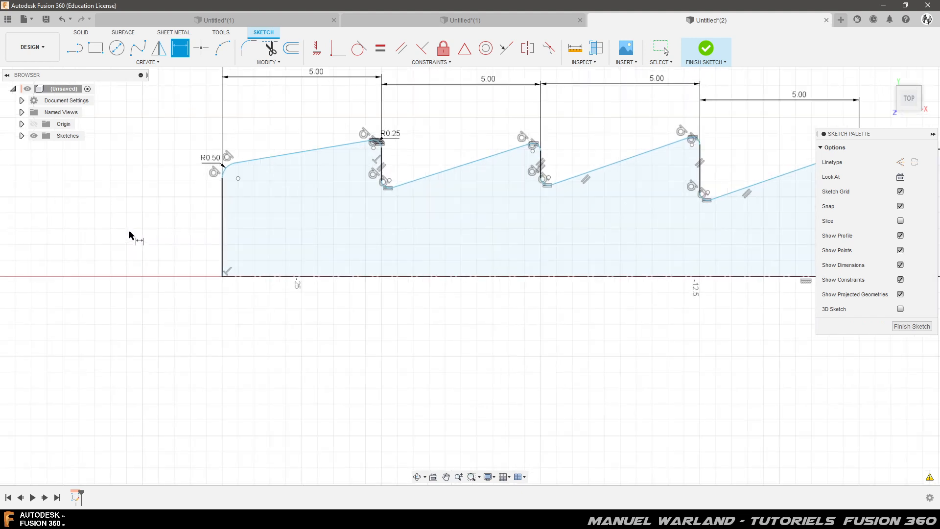
scroll(225, 189, "up", 1)
left_click(238, 178)
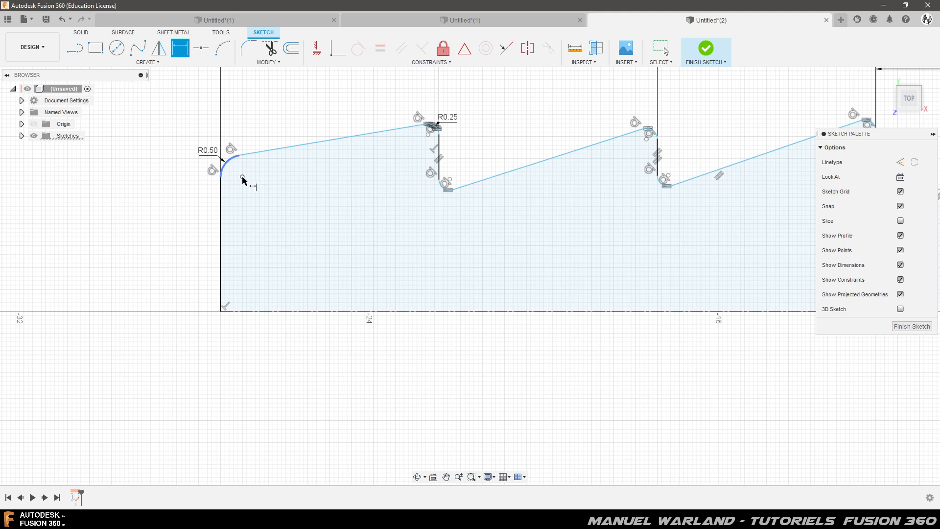
left_click(249, 312)
left_click(179, 259)
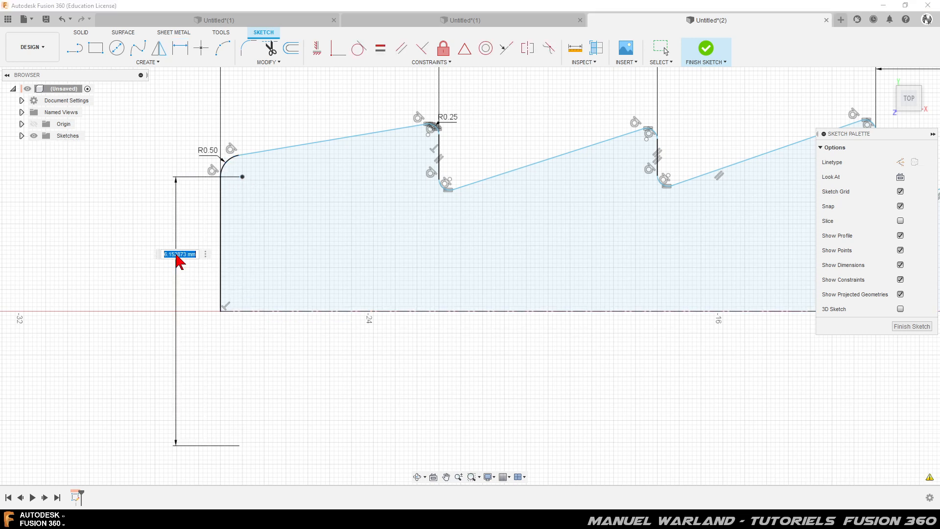
type("5.5")
key("Return")
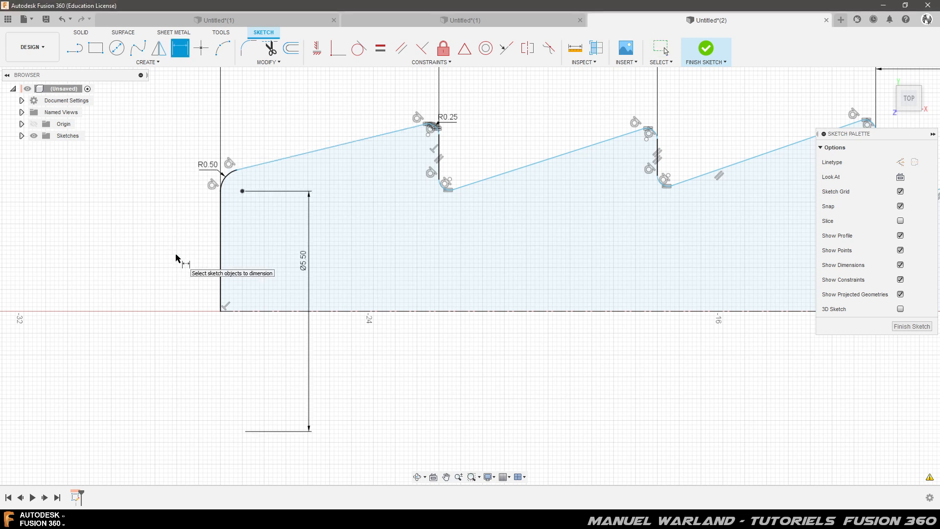
left_click_drag(305, 265, 177, 273)
Dimension the centre of the first barb's valley fillet as a 7 mm diameter about the horizontal centerline.
key("d")
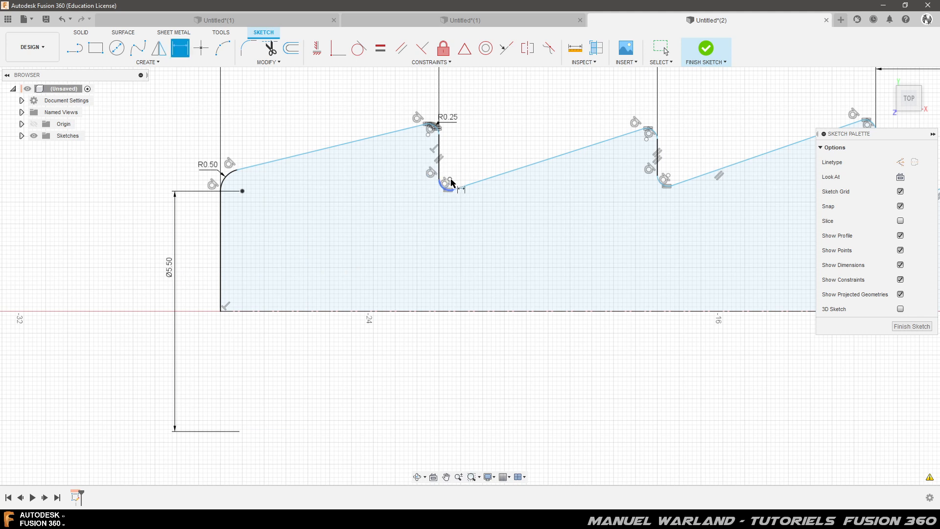
left_click(451, 182)
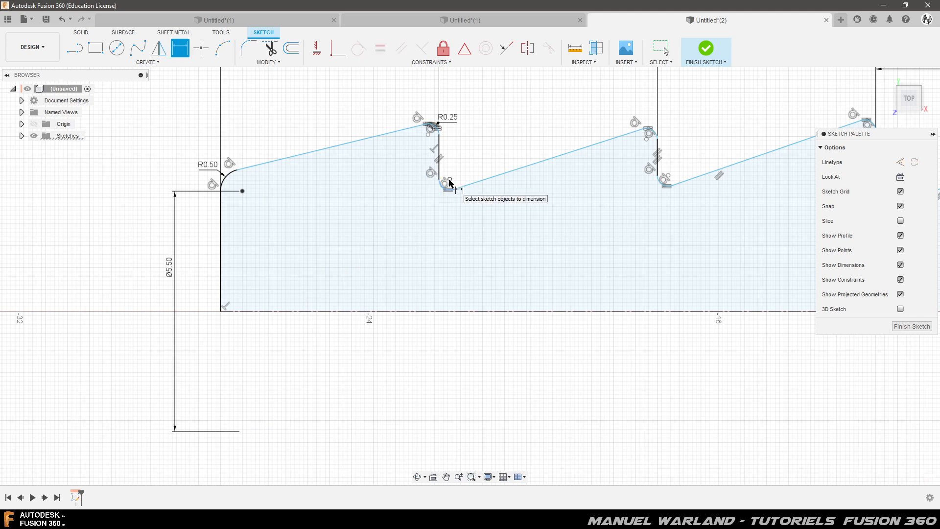
left_click(459, 311)
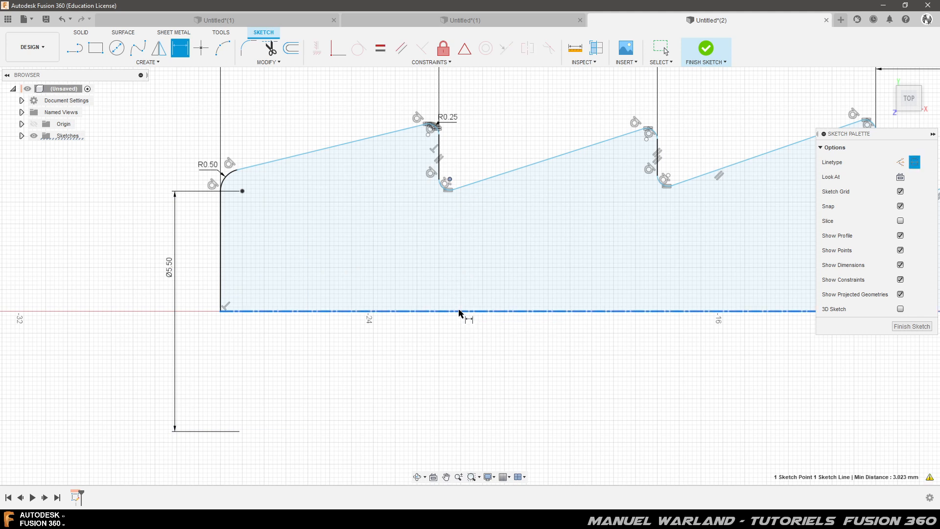
left_click(481, 334)
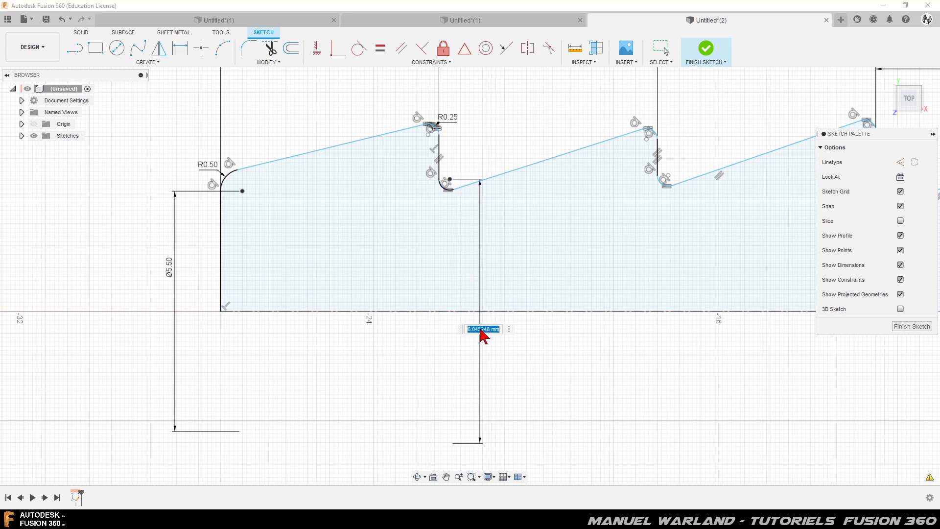
type("7")
key("Return")
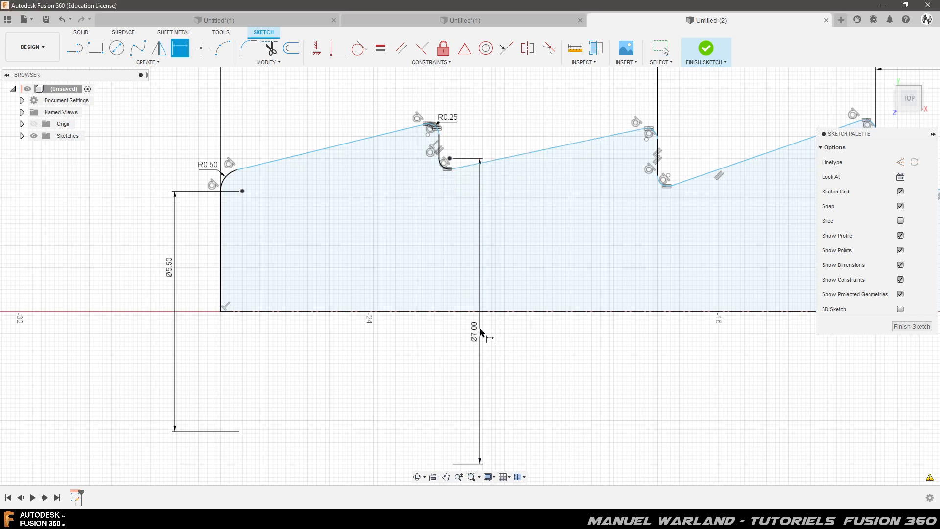
Dimension the centre of the first barb's peak fillet as a 7.5 mm diameter about the horizontal centerline and place it inside the profile.
left_click(428, 134)
left_click(430, 312)
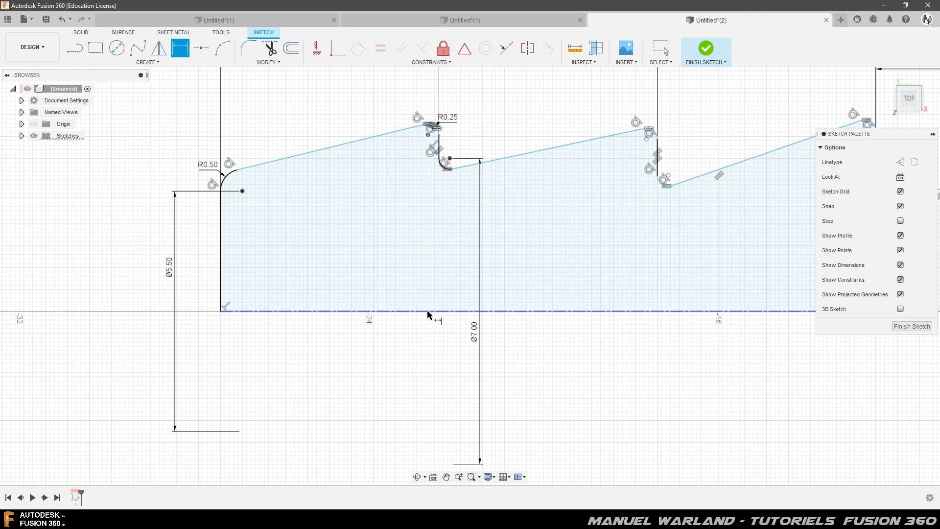
left_click(406, 263)
type("7.5")
key("Return")
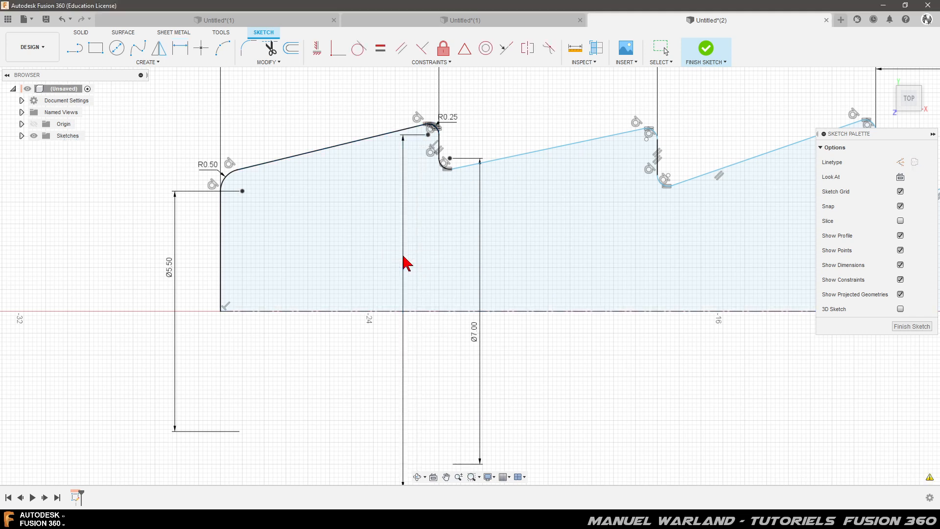
left_click_drag(448, 267, 412, 267)
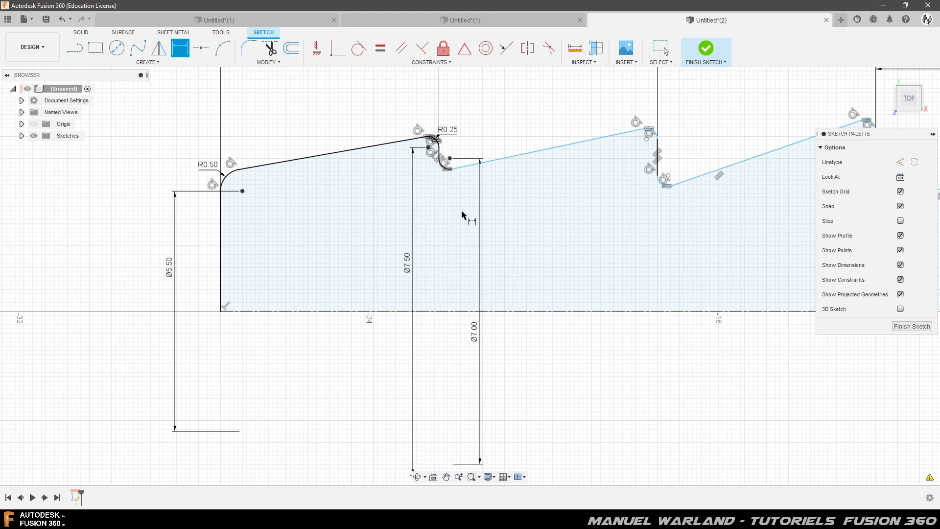
Constrain the second barb's peak and valley fillet centres horizontally to the matching fillet centres of the first barb.
scroll(462, 215, "up", 3)
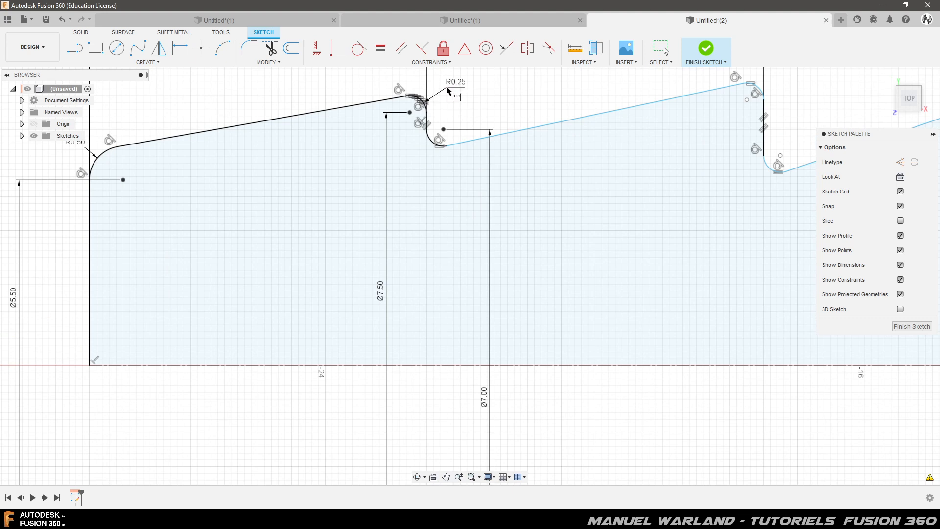
key("d")
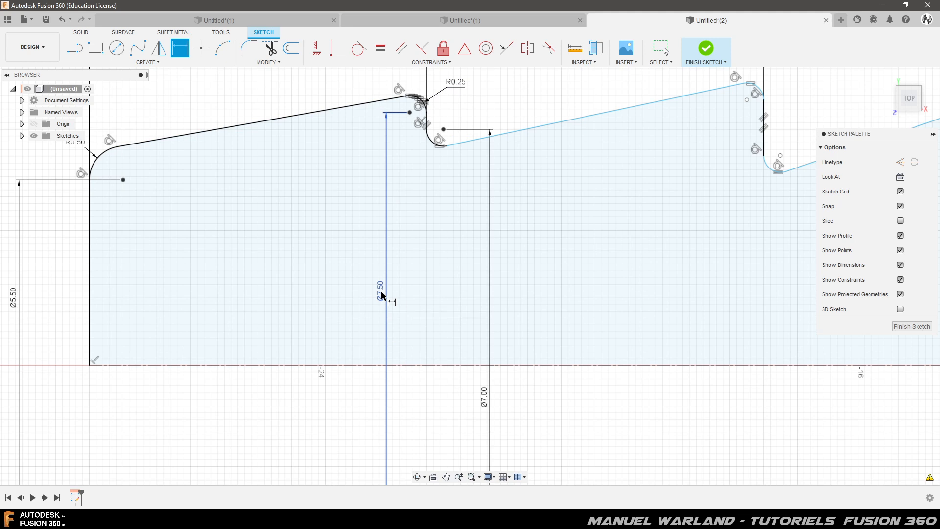
scroll(300, 264, "down", 3)
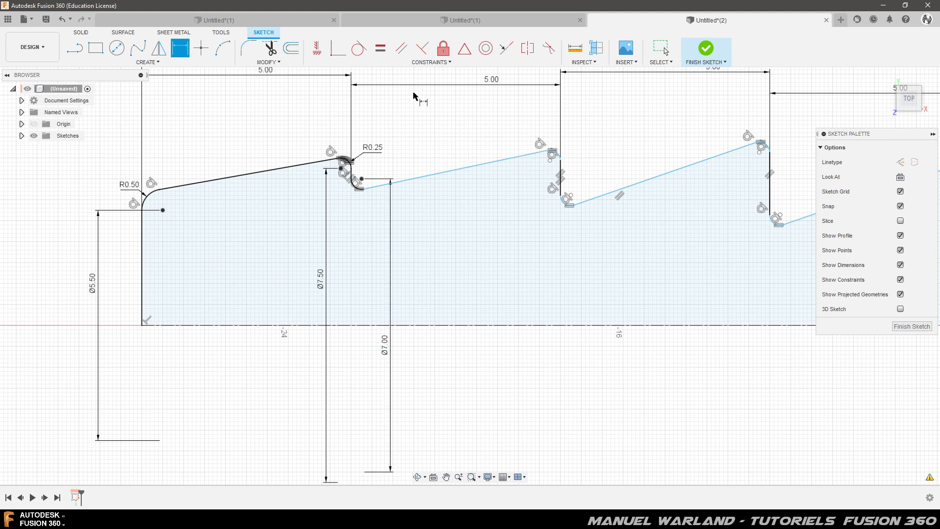
left_click(319, 51)
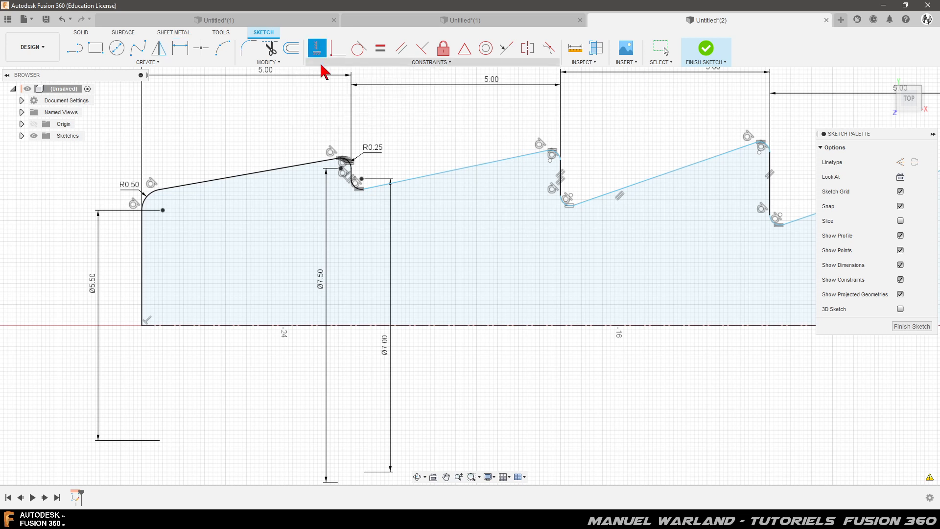
left_click(550, 160)
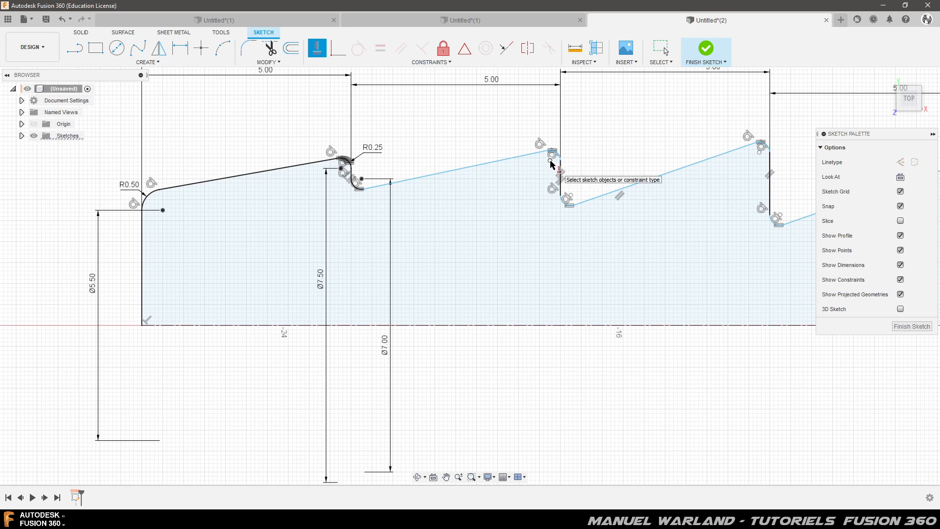
left_click(341, 172)
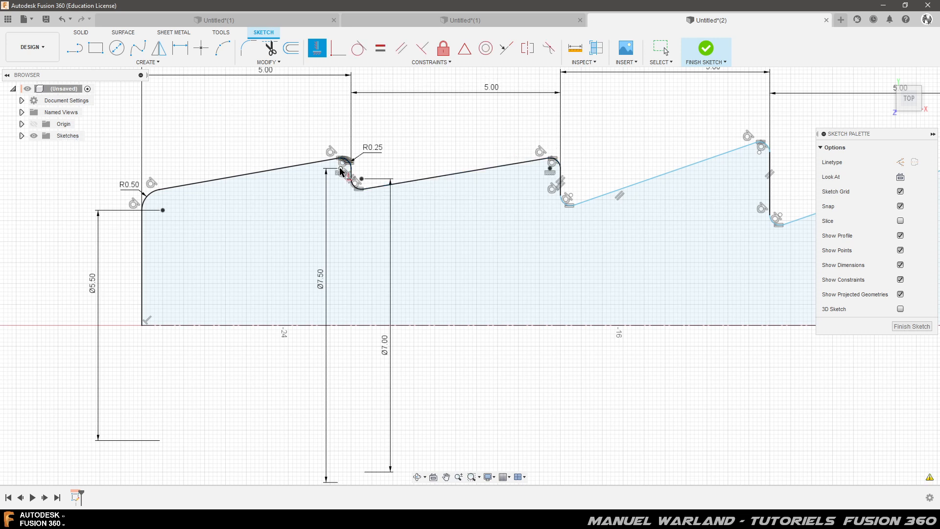
left_click(571, 199)
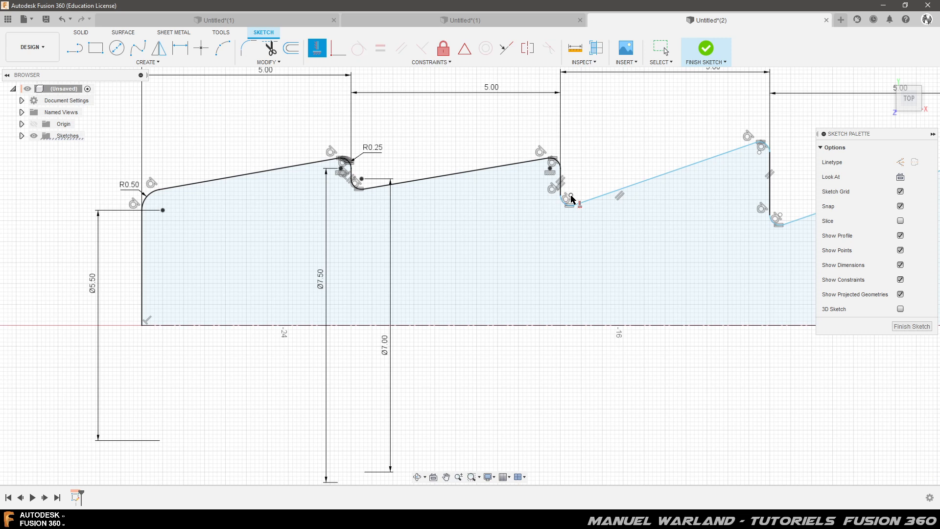
left_click(362, 181)
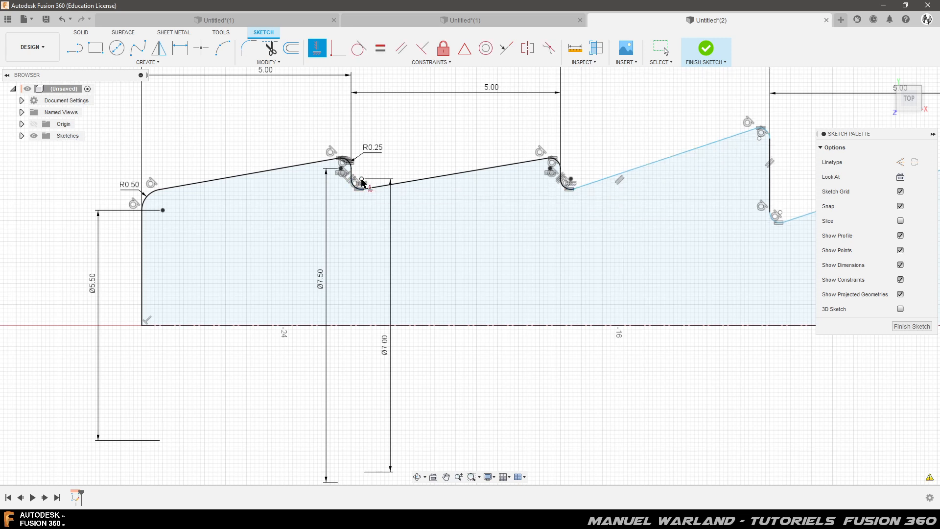
Constrain the third barb's valley fillet centre horizontally to the first barb's valley fillet centre.
scroll(157, 241, "down", 3)
scroll(582, 236, "up", 3)
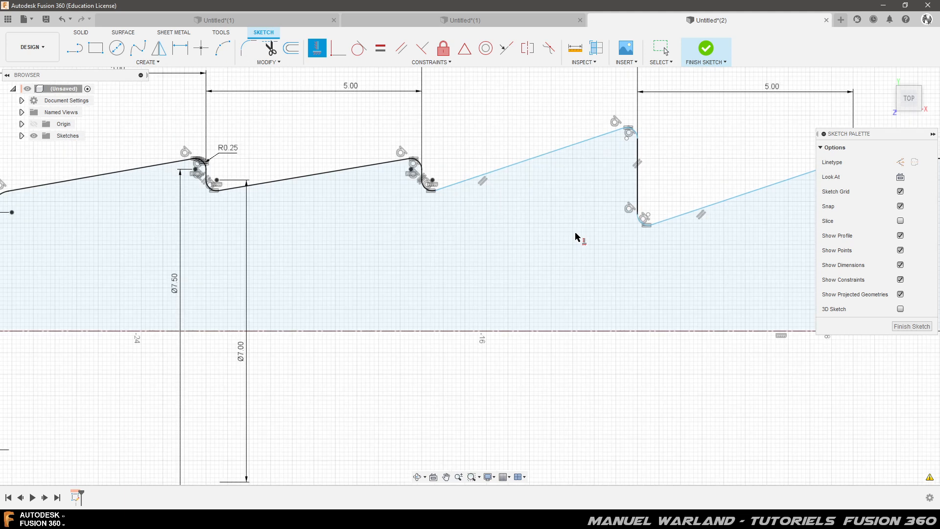
left_click(647, 218)
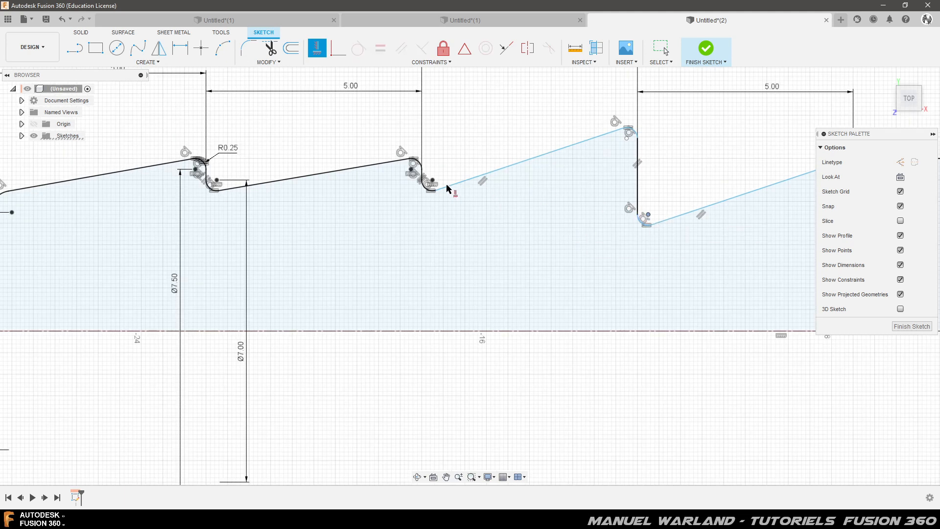
left_click(216, 180)
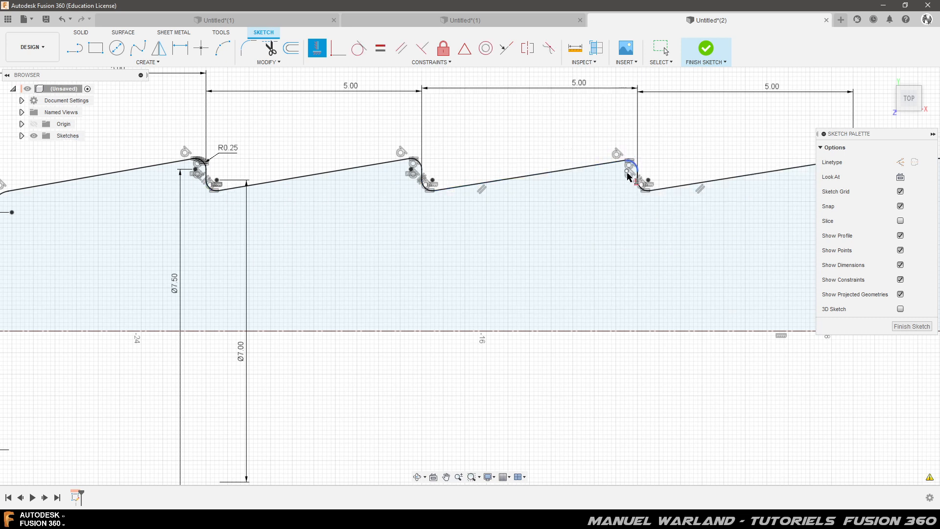
Try to constrain the third barb's peak fillet centre horizontally to the second barb's peak fillet centre.
left_click(407, 171)
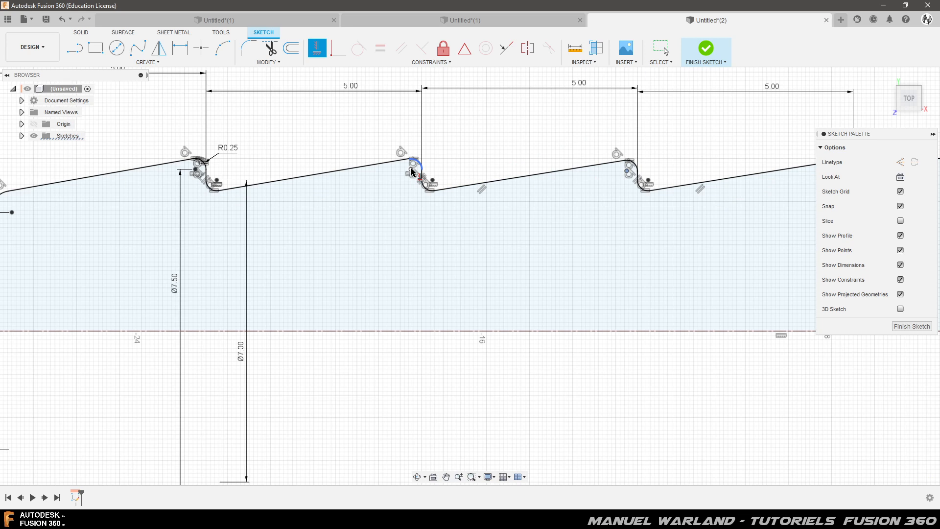
left_click(410, 170)
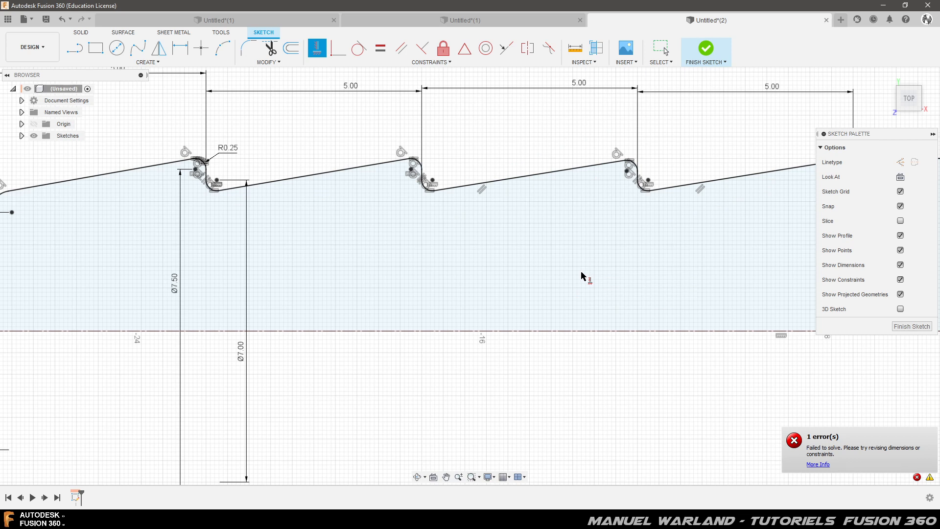
Leave the constraint command and undo the horizontal constraints on the third barb's fillet centres.
key("Escape")
key("ctrl+z")
key("ctrl+z")
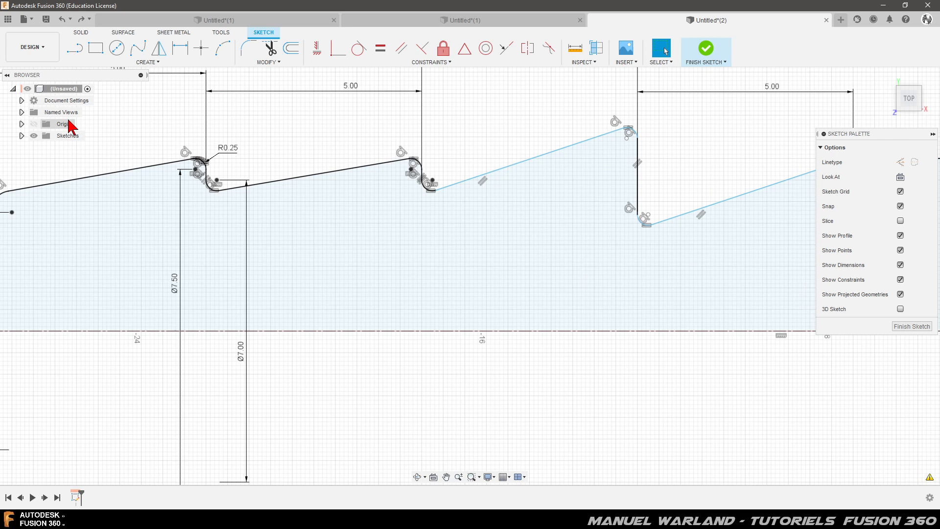
Constrain the third barb's peak fillet centre horizontally to the second barb's peak fillet centre.
left_click(180, 49)
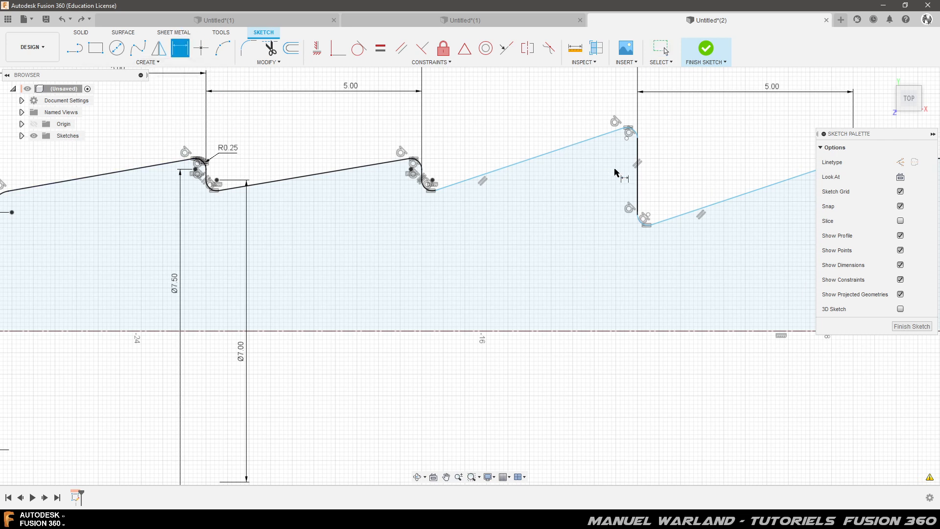
left_click(317, 49)
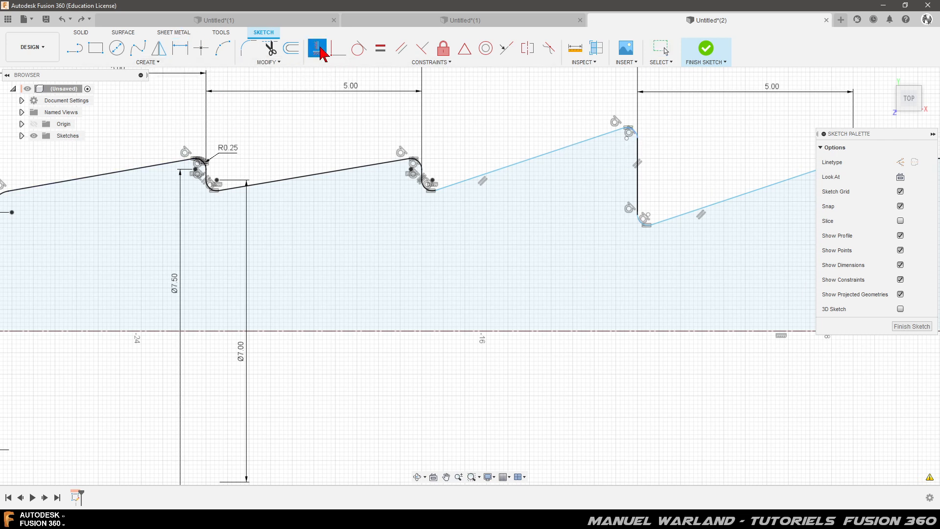
left_click(628, 140)
left_click(411, 170)
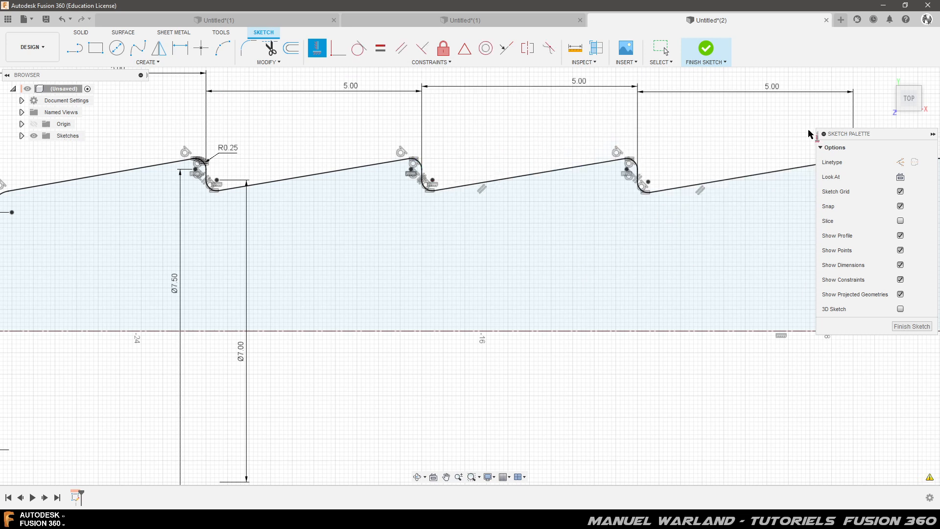
Examine the third barb's valley fillet and the whole barbed half-profile for missing constraints.
scroll(225, 161, "down", 3)
scroll(492, 138, "up", 1)
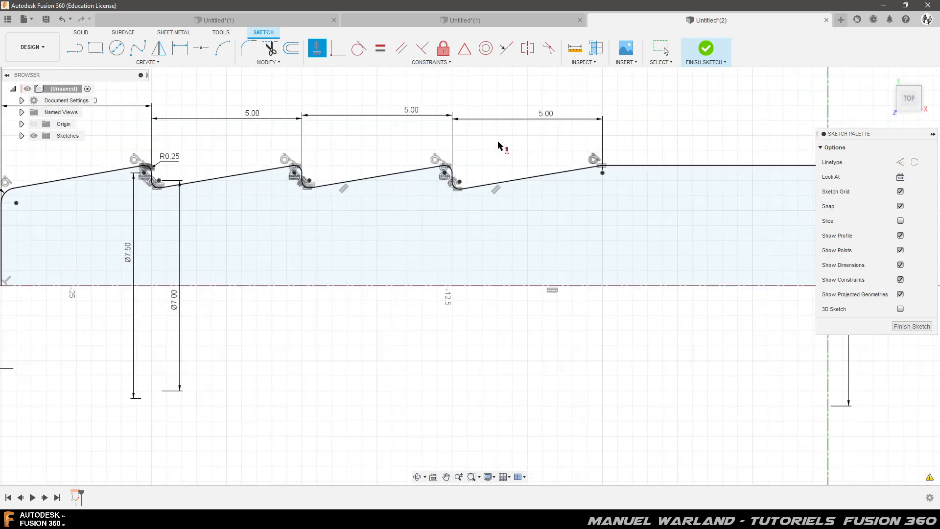
scroll(453, 196, "up", 2)
scroll(453, 195, "up", 2)
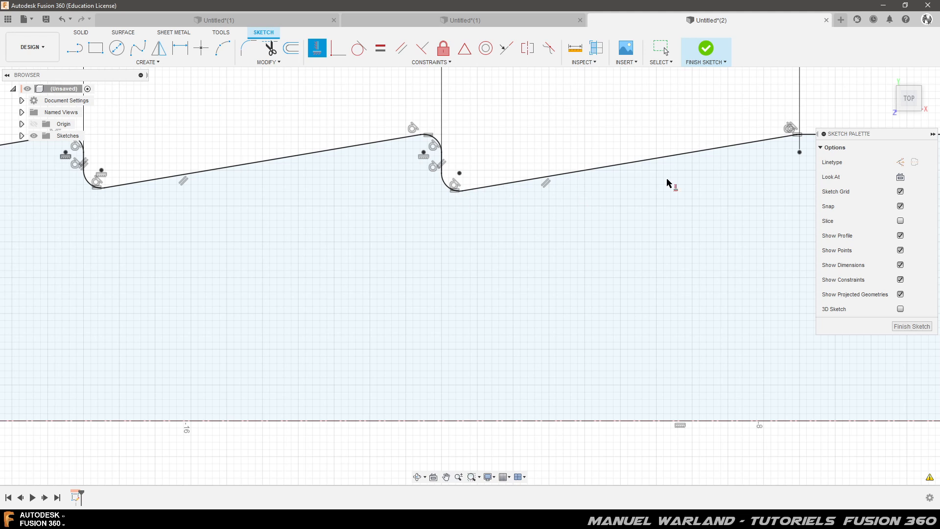
scroll(494, 141, "down", 2)
scroll(515, 280, "down", 3)
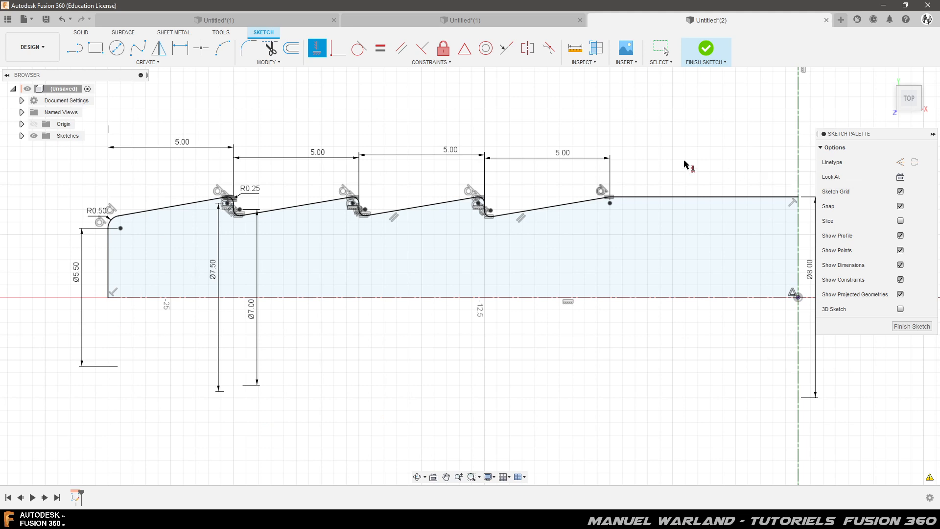
scroll(283, 119, "down", 2)
scroll(145, 166, "down", 2)
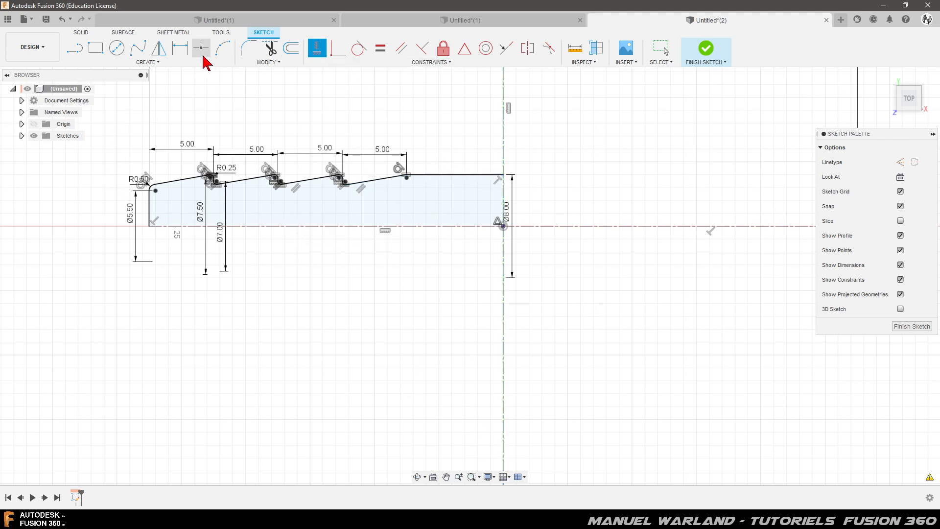
Mirror the barbed profile curves, excluding the horizontal centerline, about the vertical centerline.
left_click(158, 48)
double_click(472, 175)
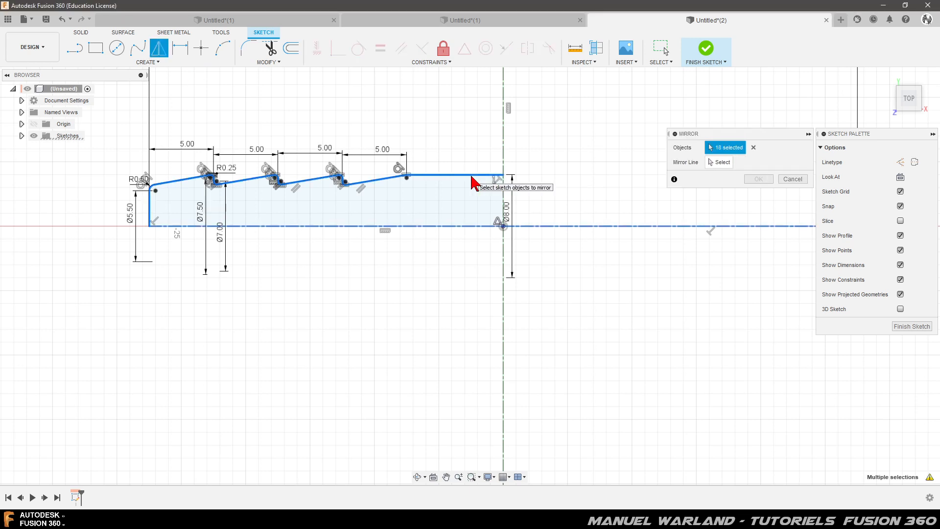
left_click(456, 227)
left_click(720, 162)
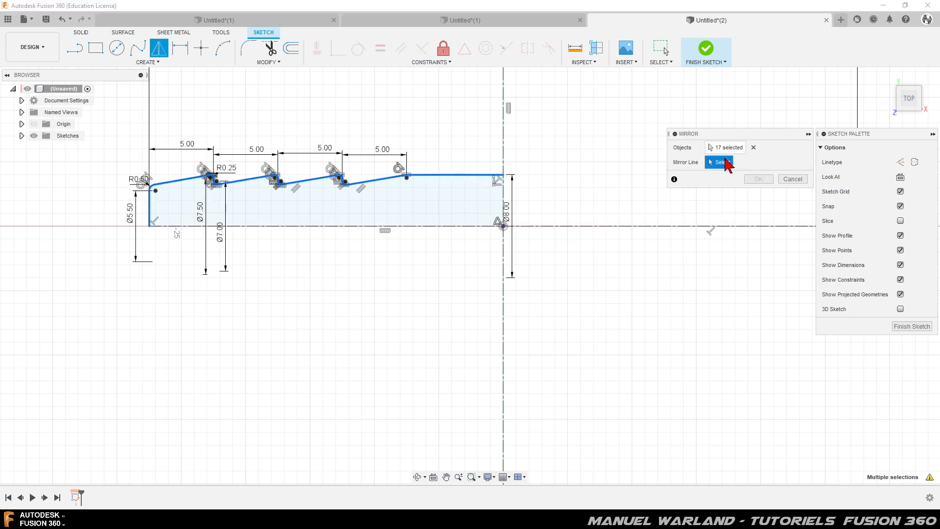
left_click(503, 139)
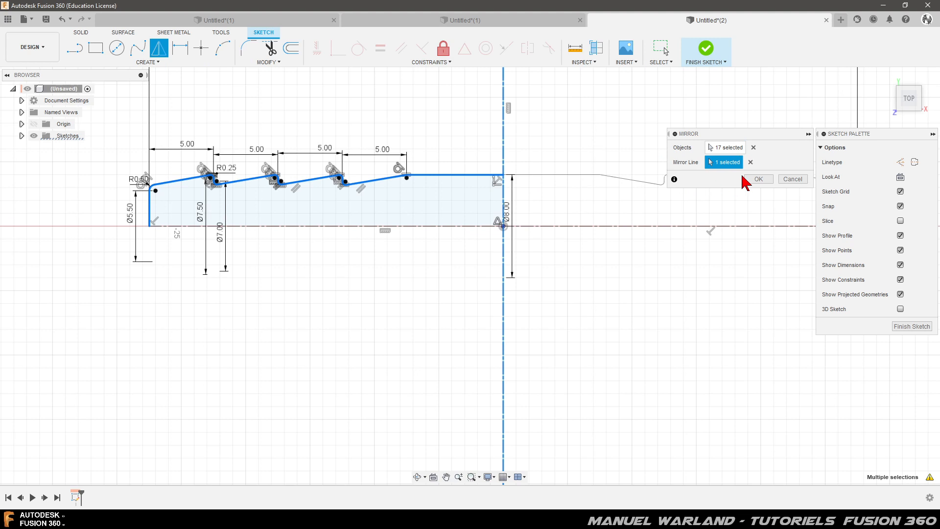
left_click(751, 179)
Check the original and mirrored profile regions by selecting both, and undo the mirror.
scroll(237, 307, "down", 3)
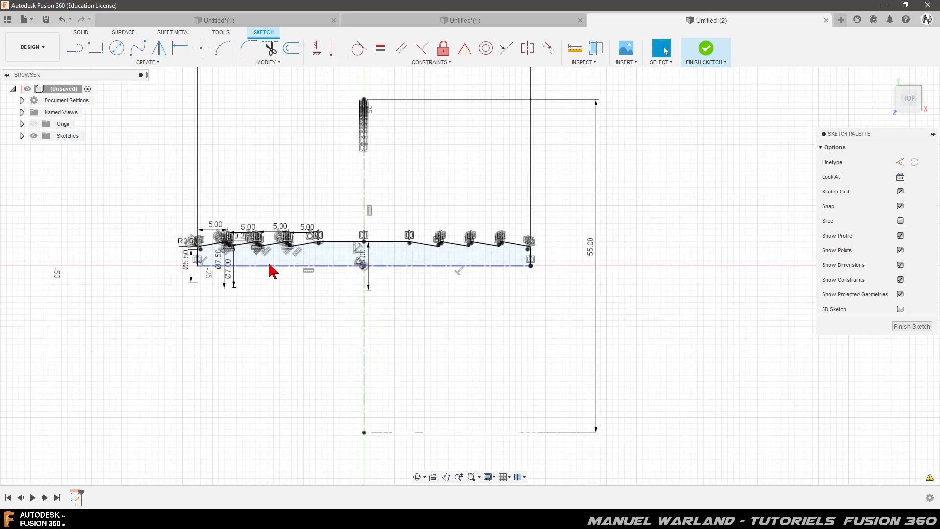
scroll(266, 314, "up", 2)
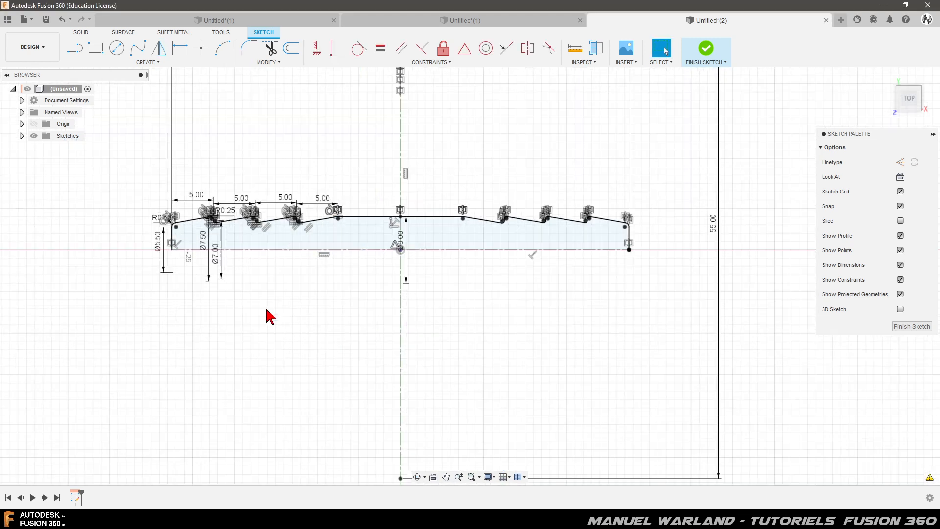
left_click(336, 247)
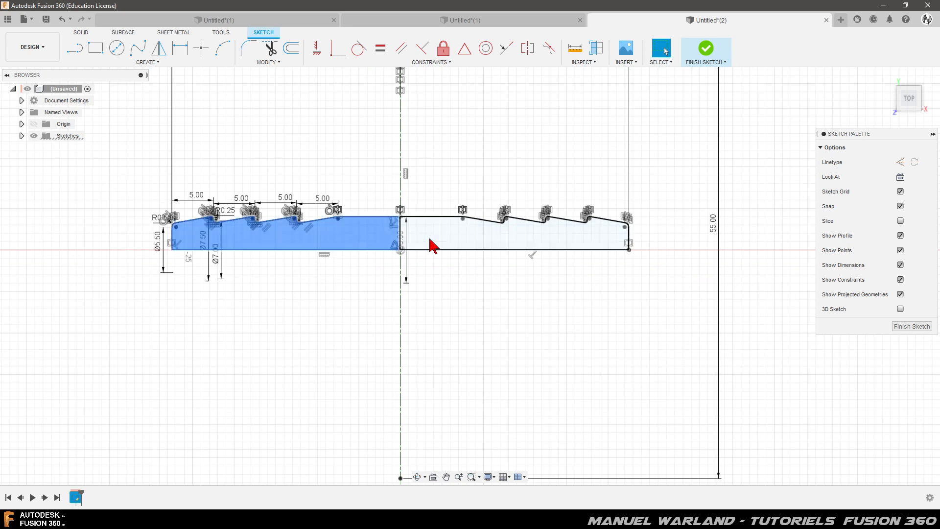
left_click(430, 245, "shift")
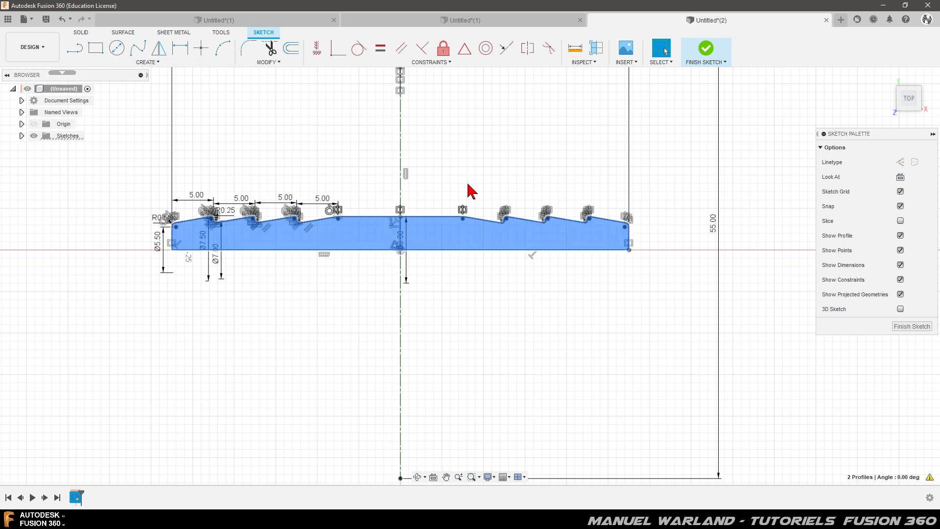
left_click(772, 226)
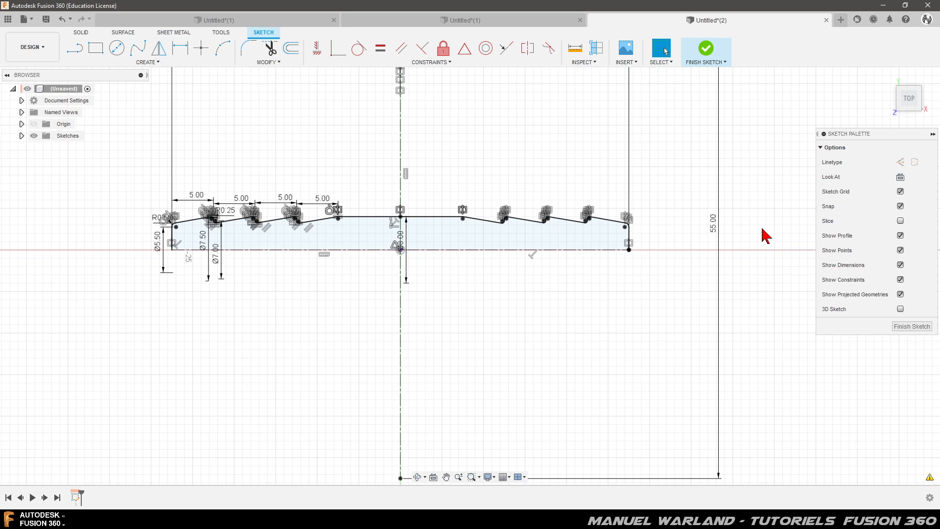
key("ctrl+z")
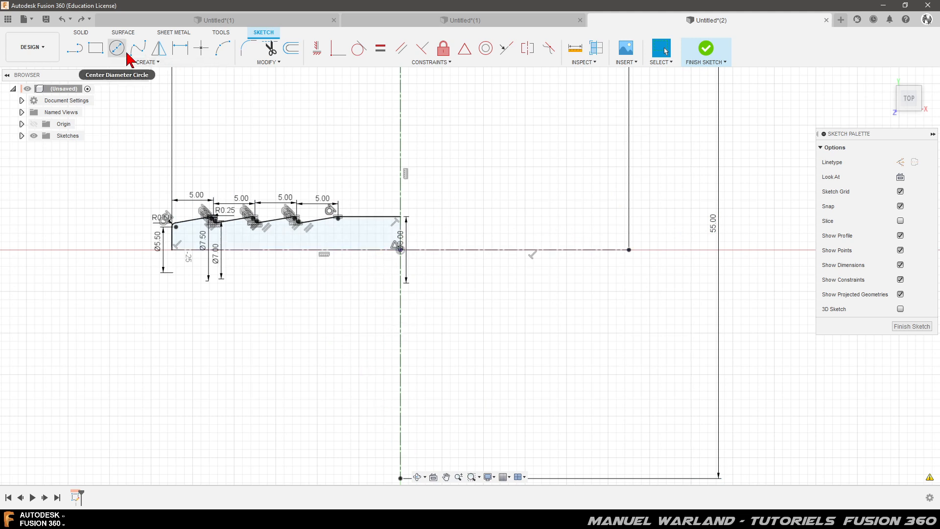
Set up a full circular pattern of the barbed profile curves, excluding the horizontal centerline, around the origin with a quantity of 4.
left_click(146, 63)
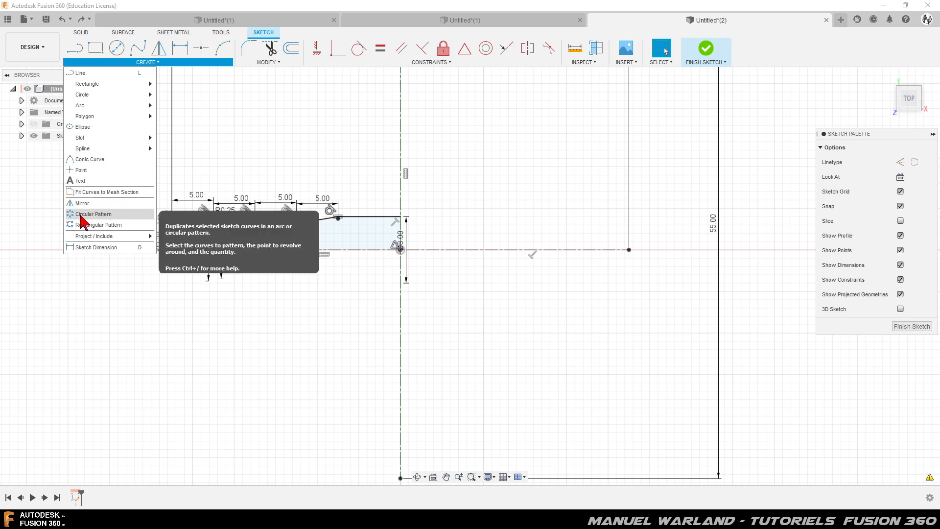
left_click(113, 215)
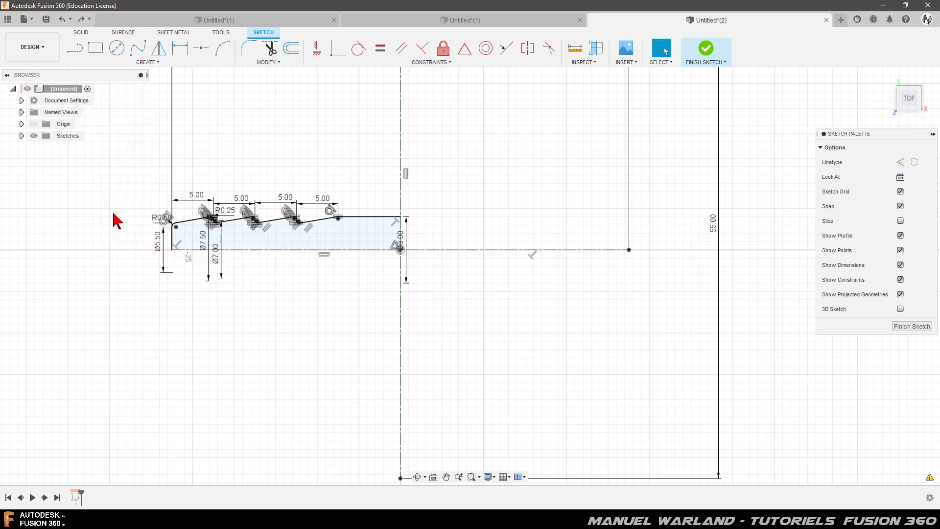
left_click(368, 224)
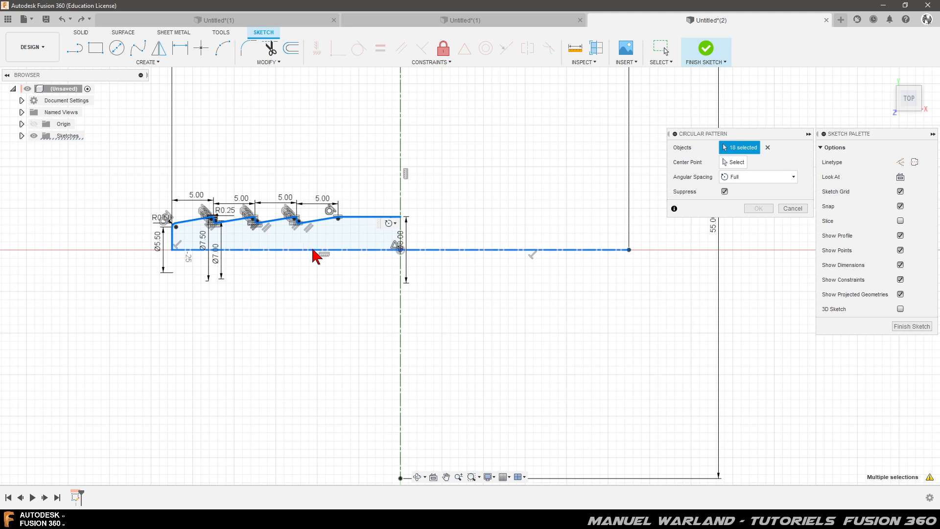
left_click(372, 250)
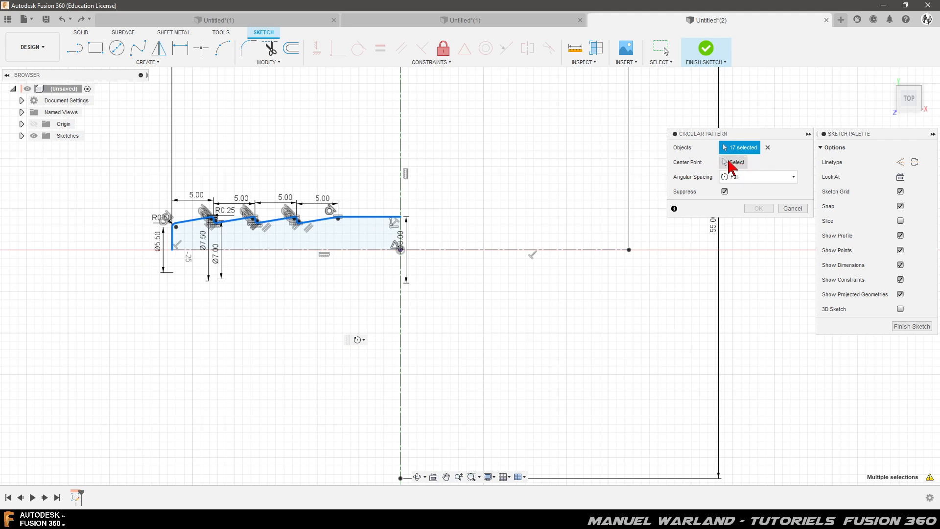
left_click(737, 162)
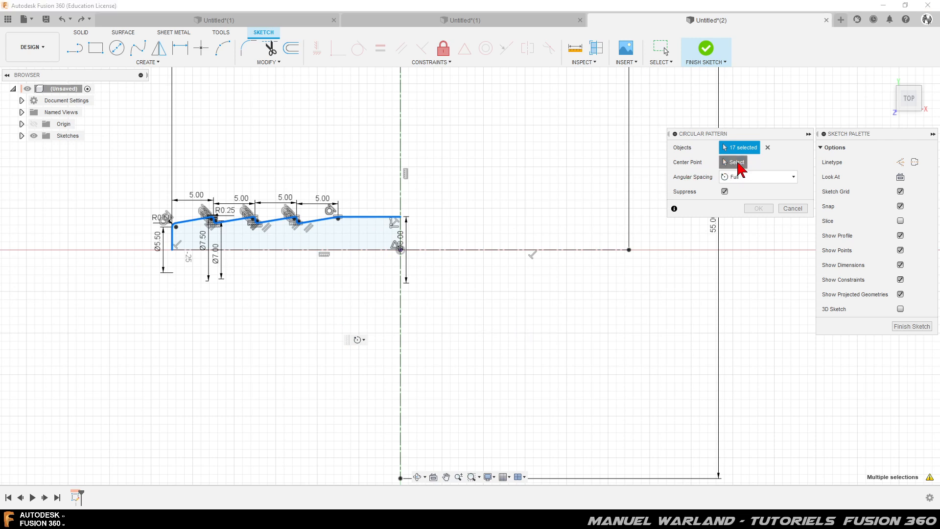
left_click(401, 251)
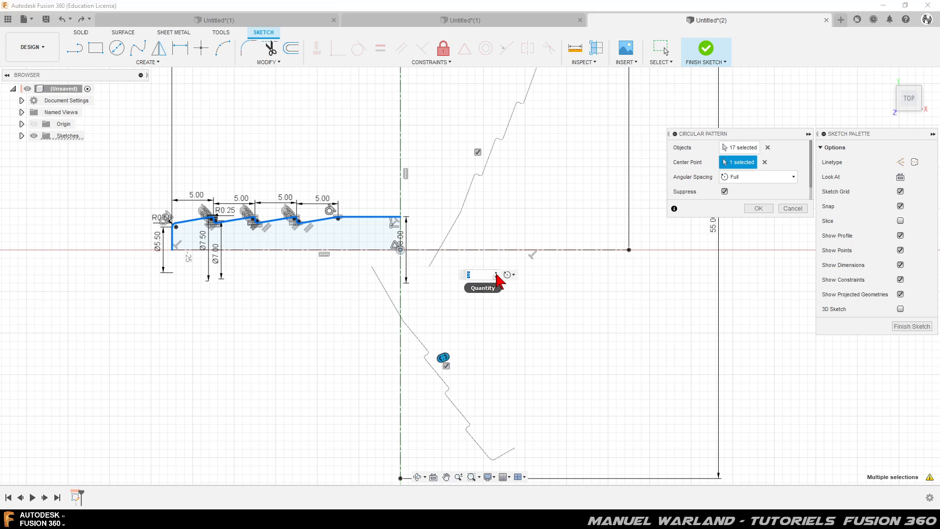
left_click(496, 274)
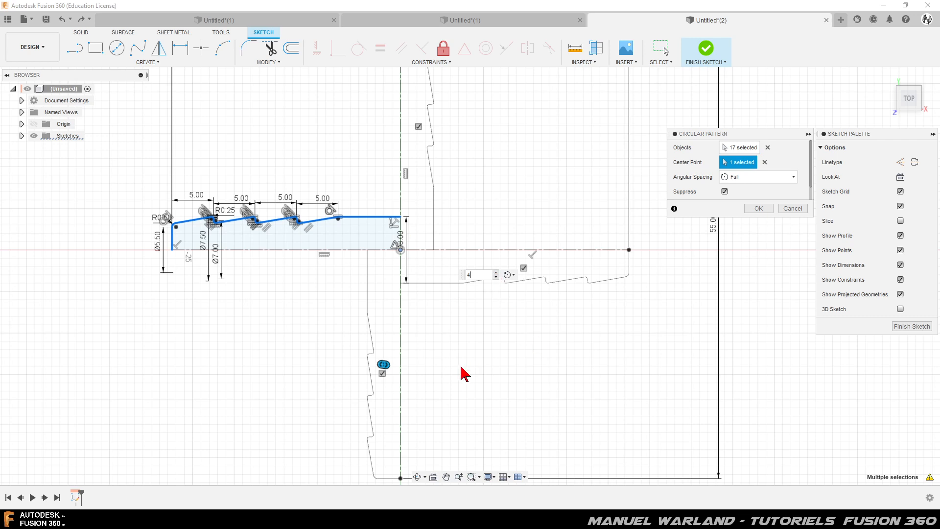
Suppress the pattern occurrence along the upper half of the vertical centerline and create the circular pattern.
scroll(460, 371, "down", 1)
scroll(458, 370, "down", 2)
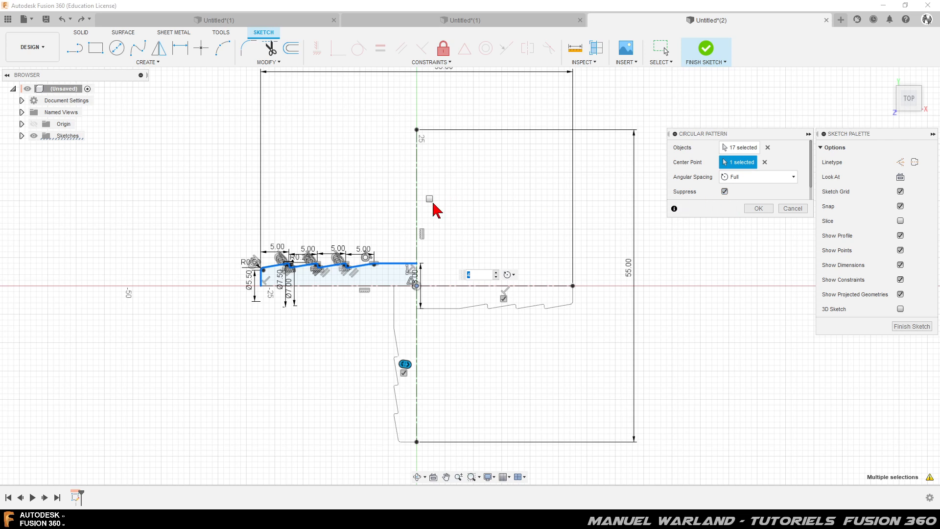
left_click(430, 200)
left_click(725, 191)
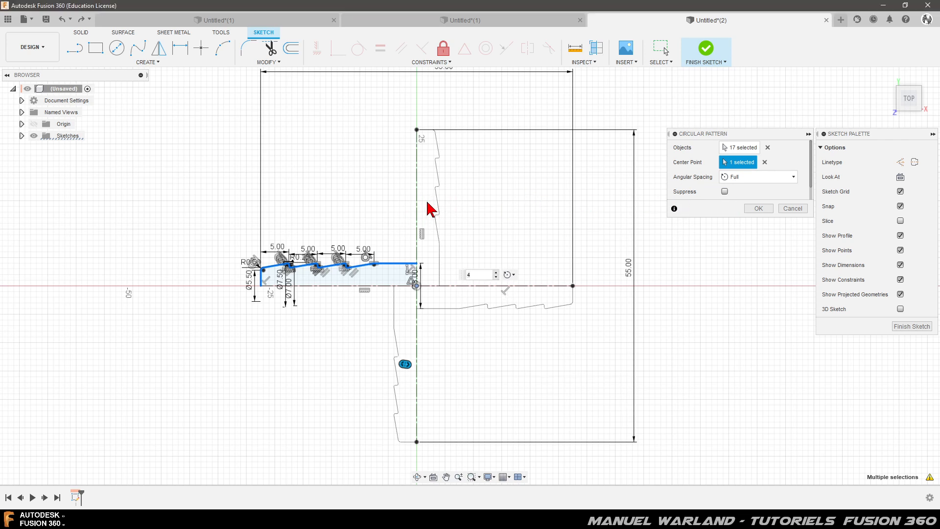
left_click(724, 191)
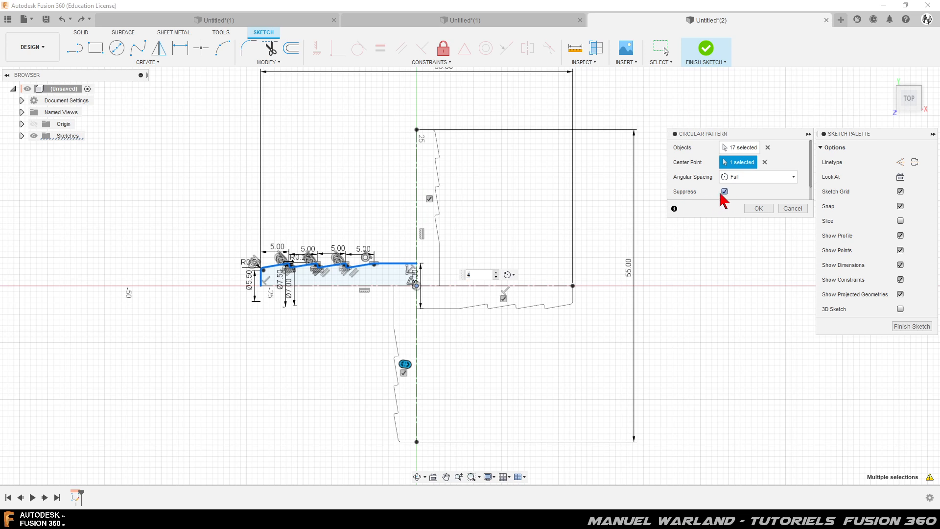
left_click(430, 200)
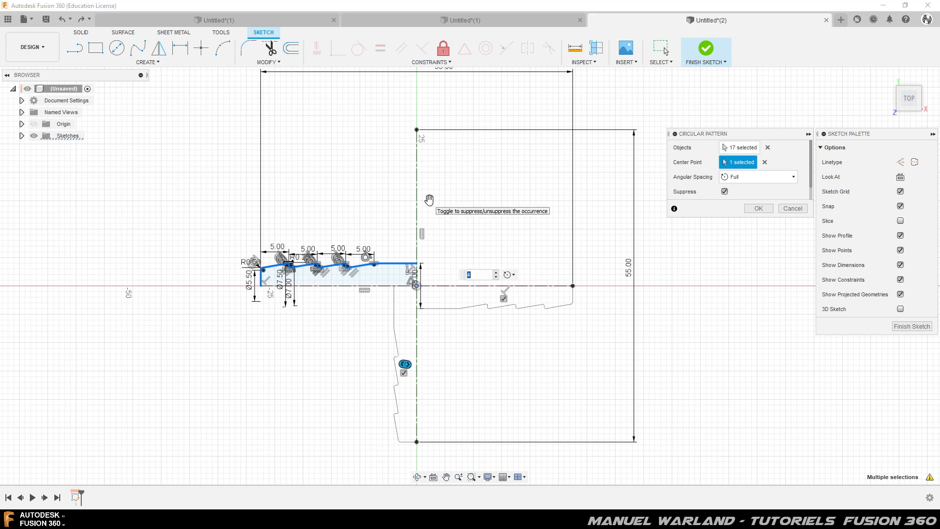
left_click(758, 208)
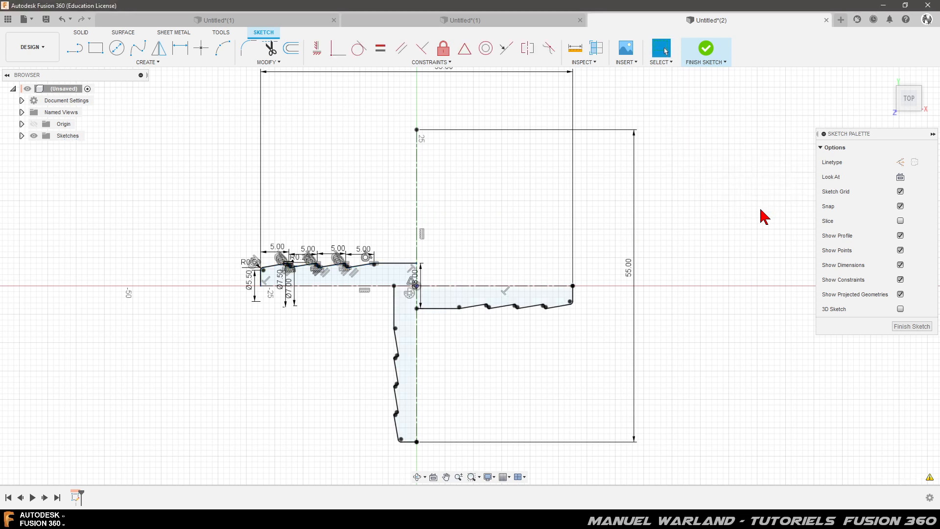
Check the horizontal and vertical patterned branches as closed profile regions by selecting each one.
left_click(420, 295)
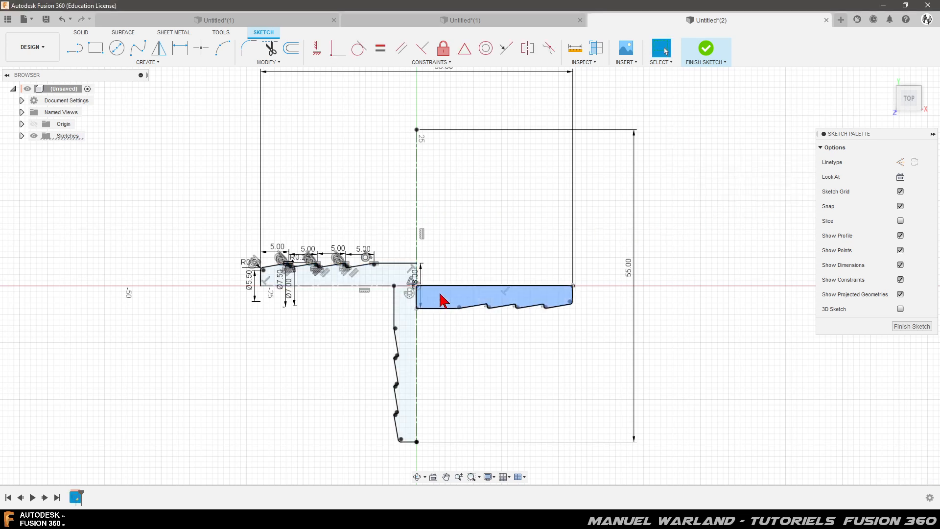
left_click(409, 308)
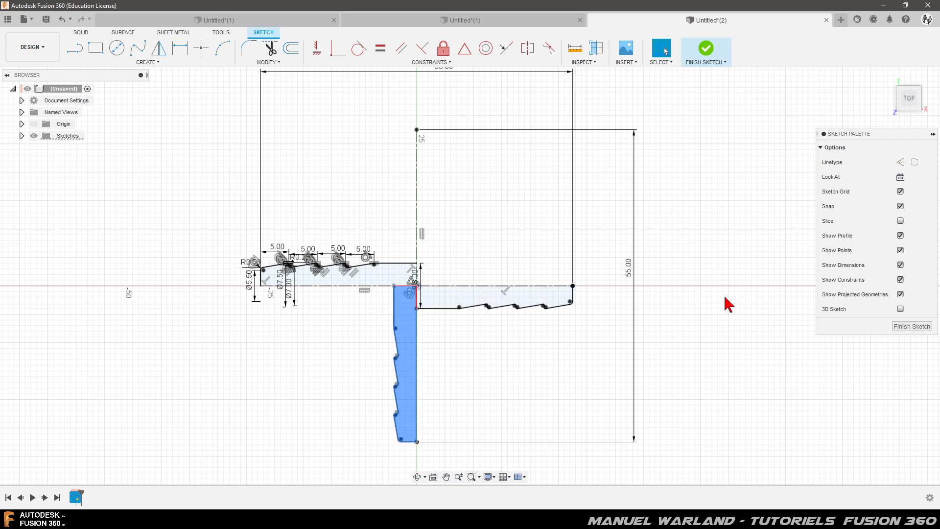
scroll(279, 380, "up", 5)
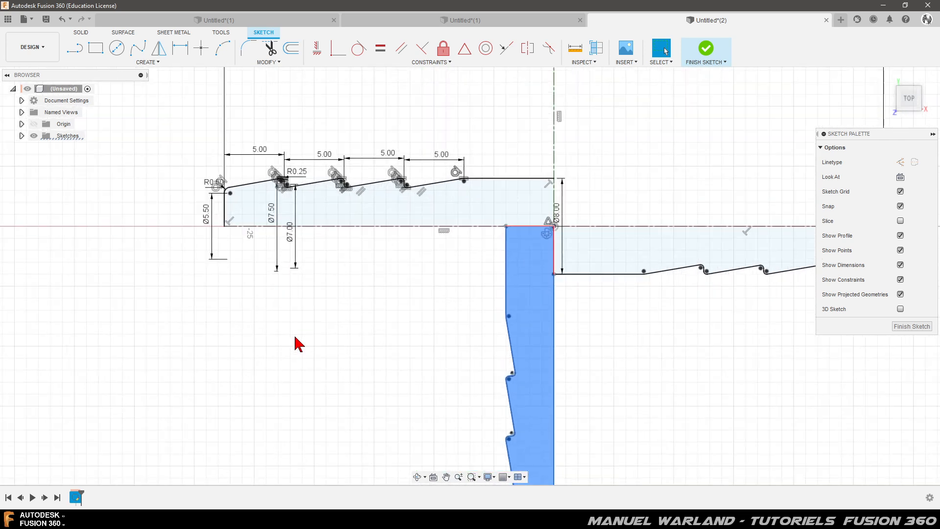
left_click(388, 333)
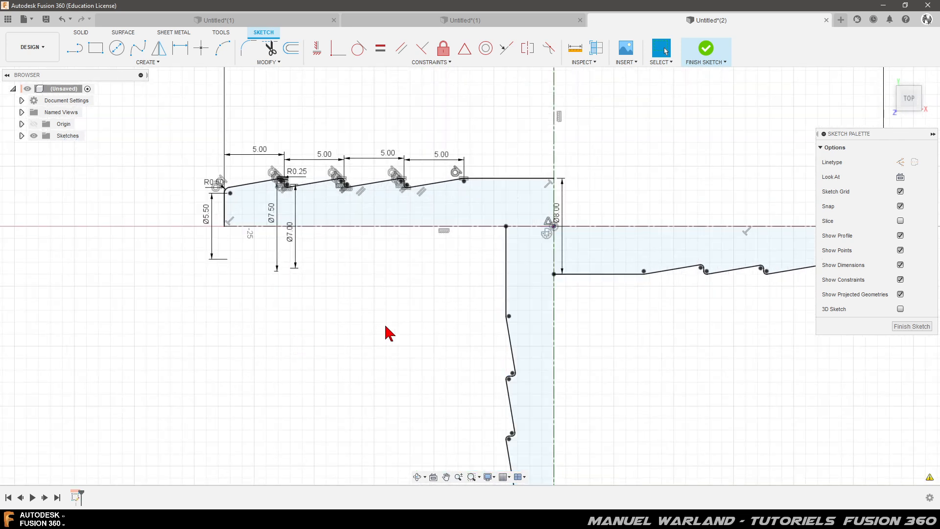
Finish the sketch and revolve the two horizontal branch profiles 360° around the horizontal centerline as a new body.
left_click(913, 327)
scroll(521, 206, "up", 5)
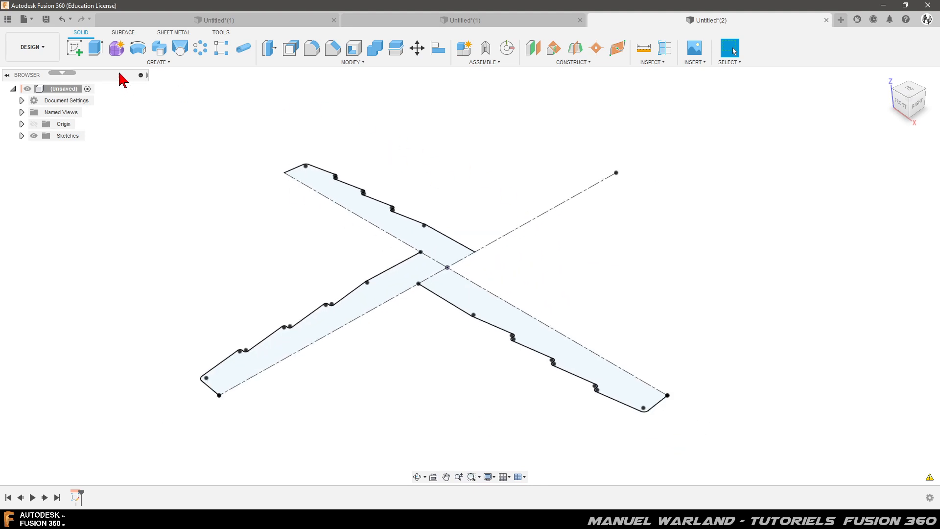
left_click(136, 49)
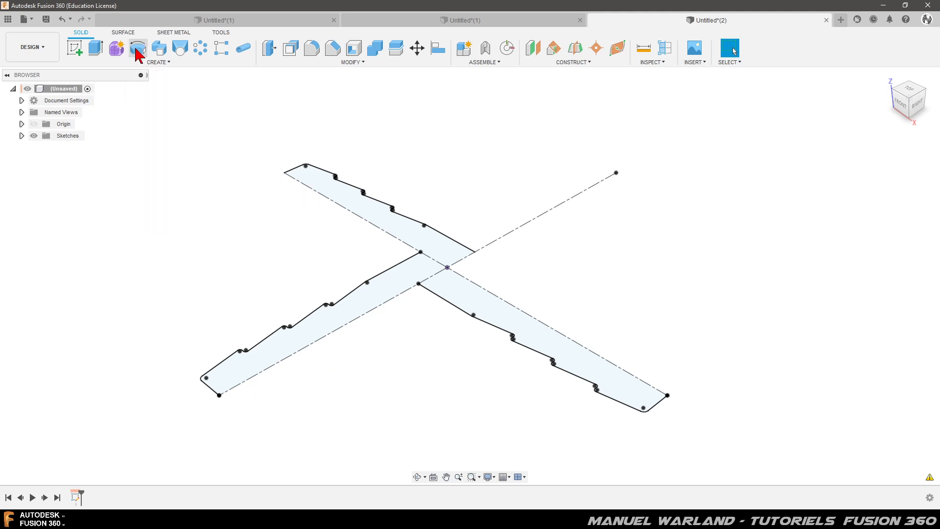
left_click(376, 212)
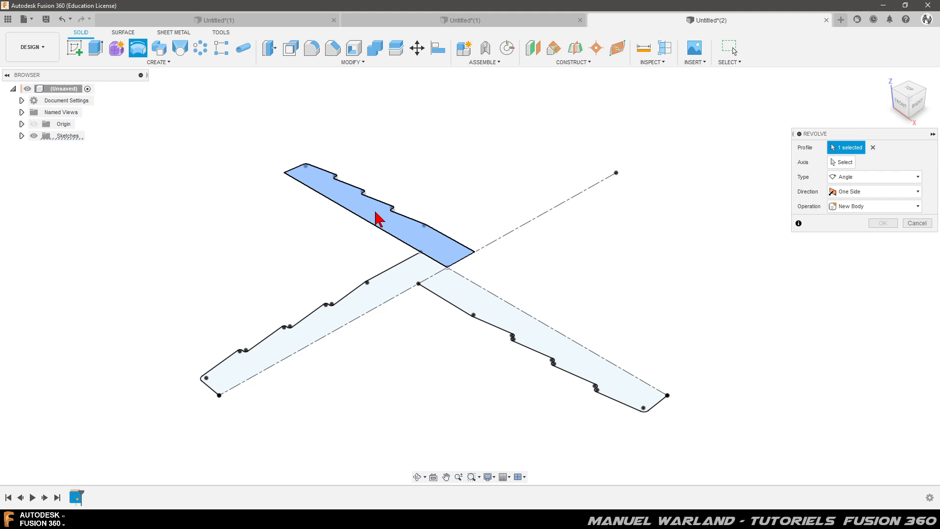
left_click(496, 311)
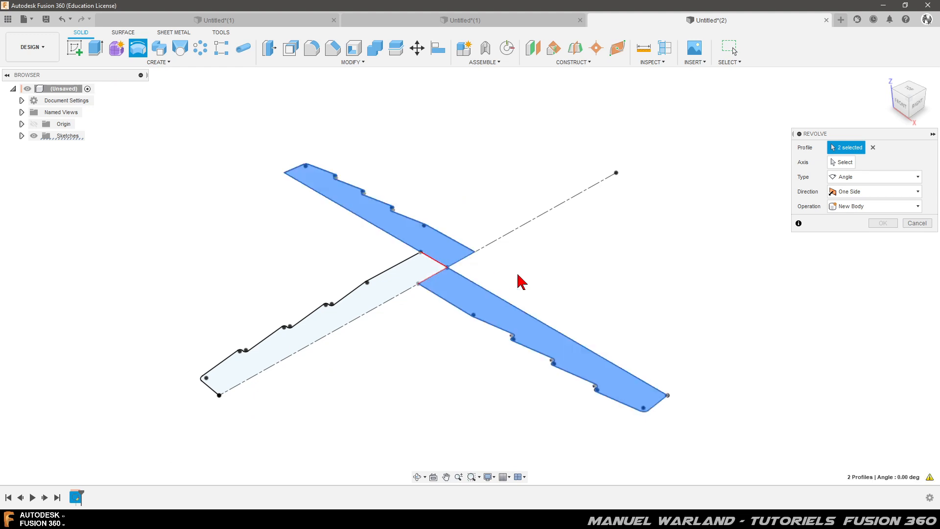
left_click(836, 164)
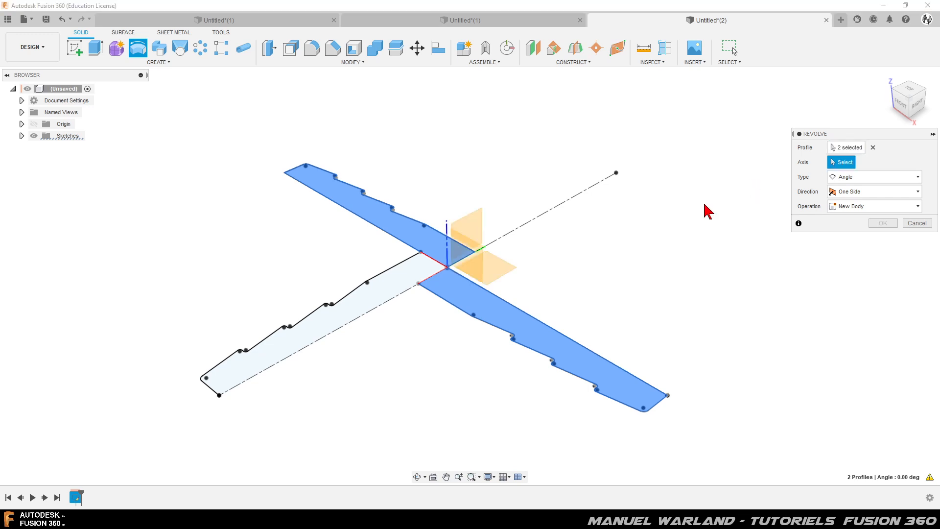
left_click(543, 326)
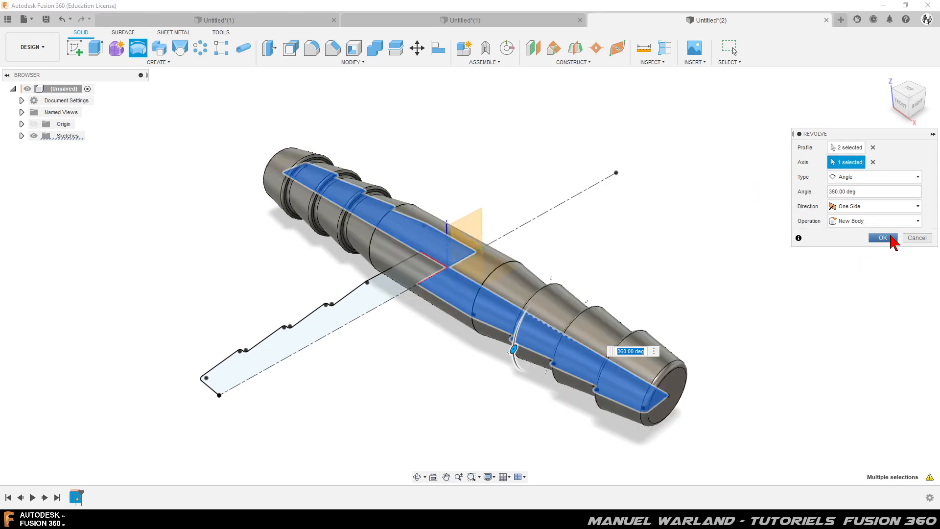
left_click(883, 238)
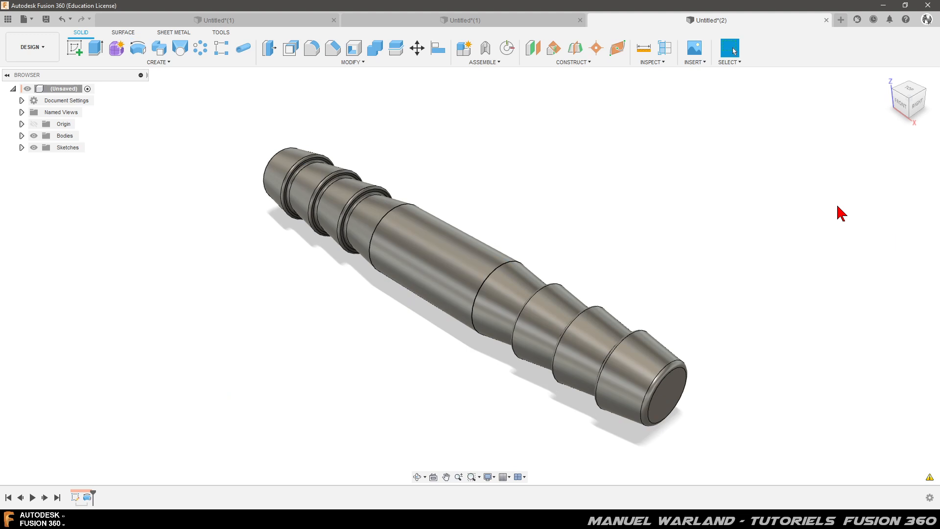
Redisplay Sketch1 and set up a 360° revolve of the remaining perpendicular branch profile around the vertical centerline.
left_click(22, 148)
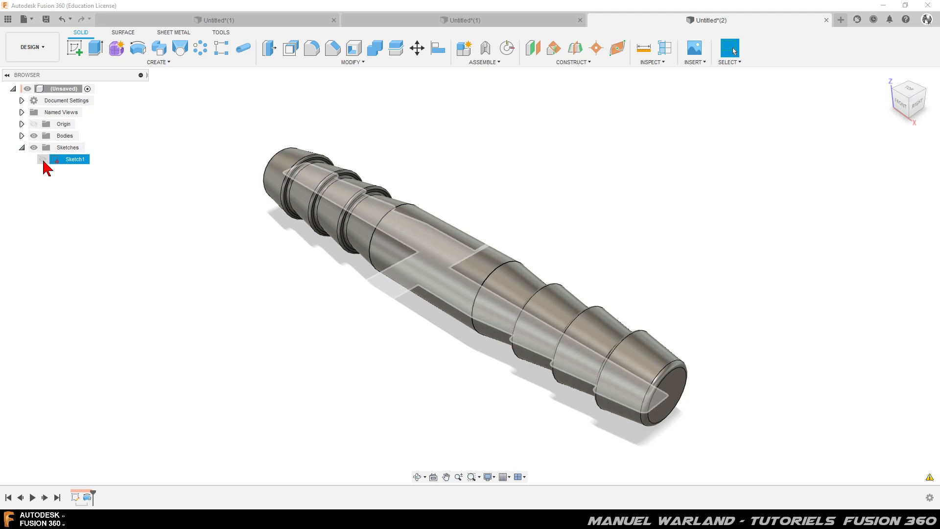
left_click(42, 159)
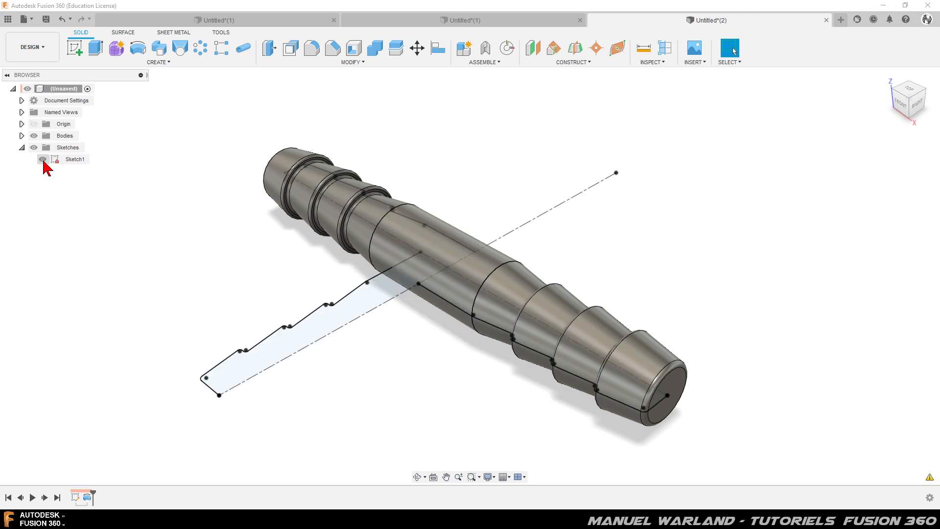
left_click(138, 50)
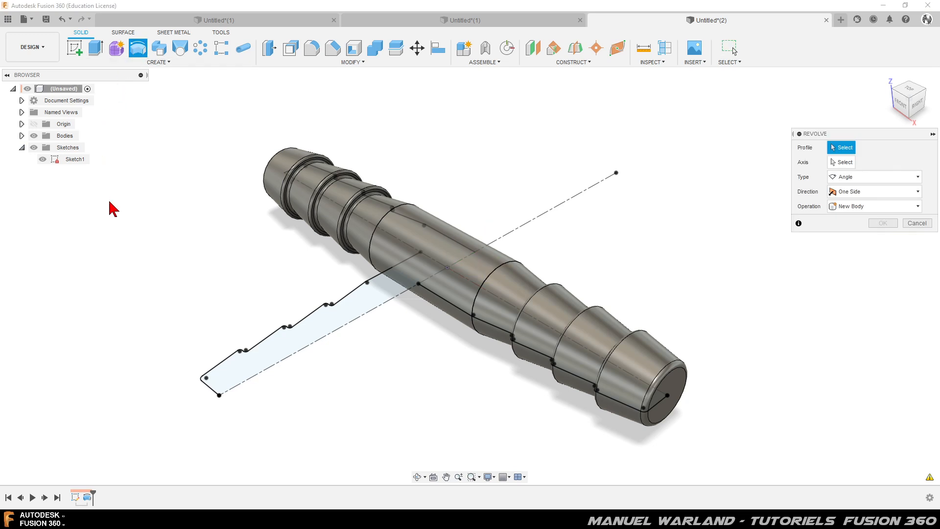
left_click(316, 318)
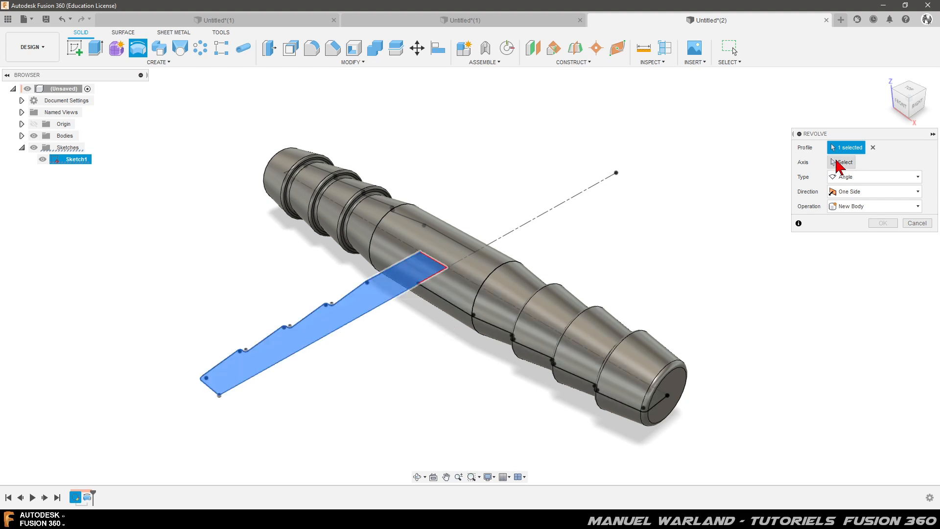
left_click(840, 163)
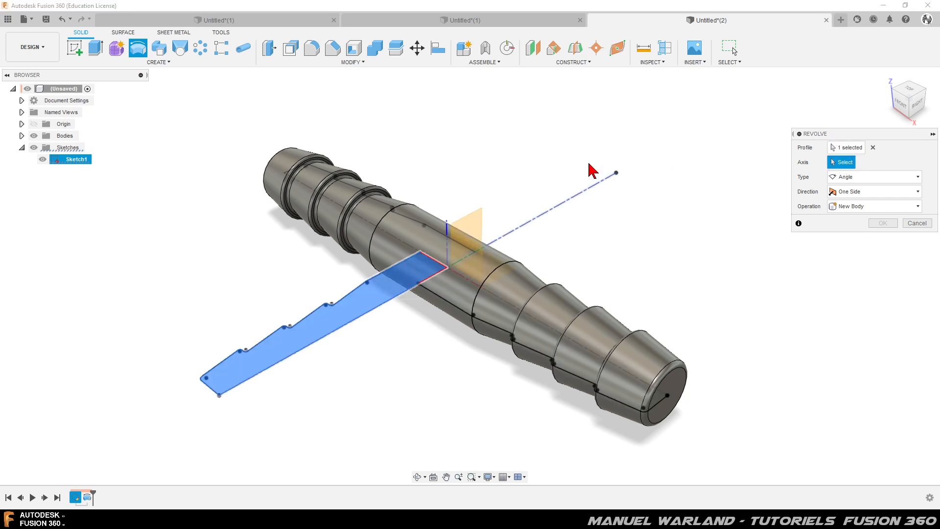
left_click(578, 202)
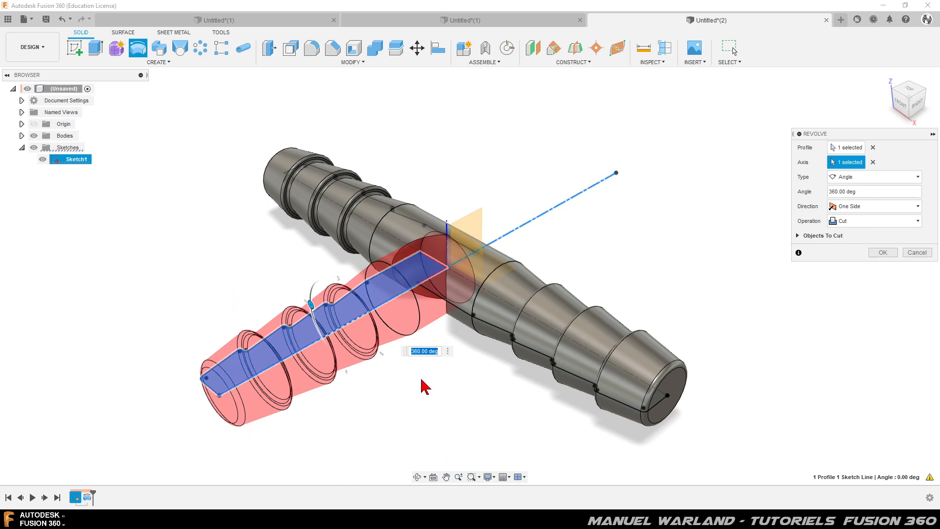
middle_click_drag(355, 419, 371, 447, "shift")
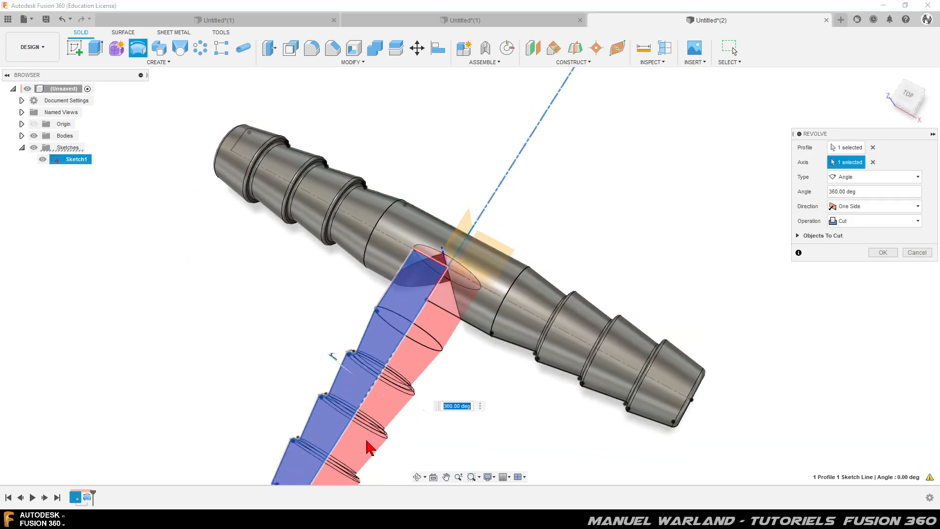
scroll(339, 152, "down", 2)
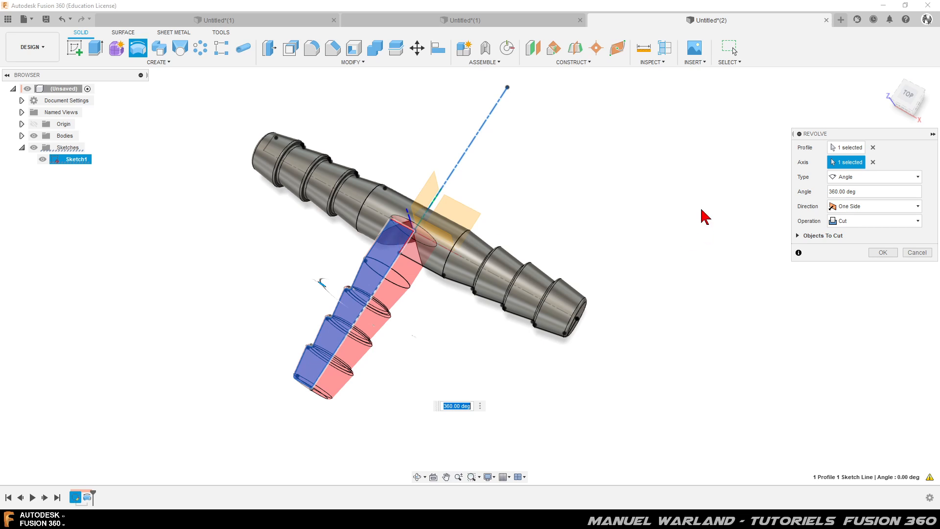
Create the perpendicular branch revolve with the Join operation, and hide Sketch1.
left_click(849, 220)
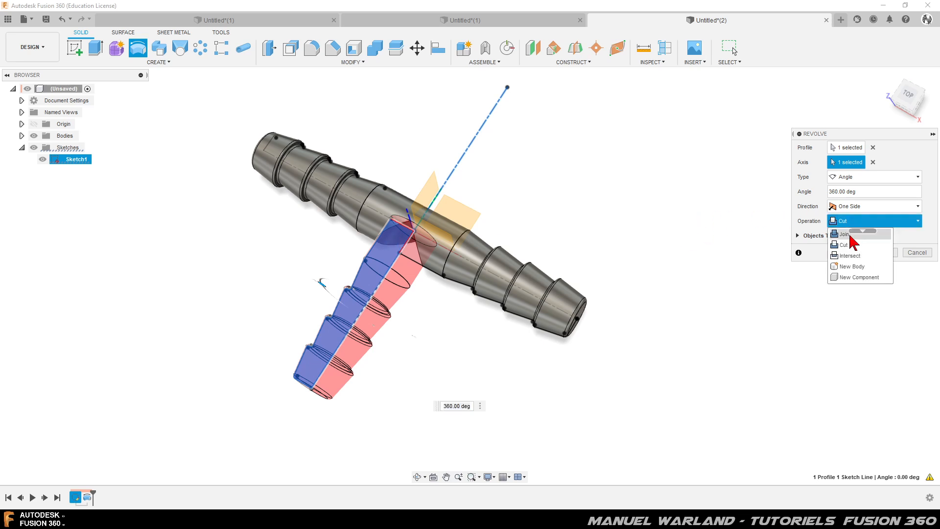
left_click(847, 235)
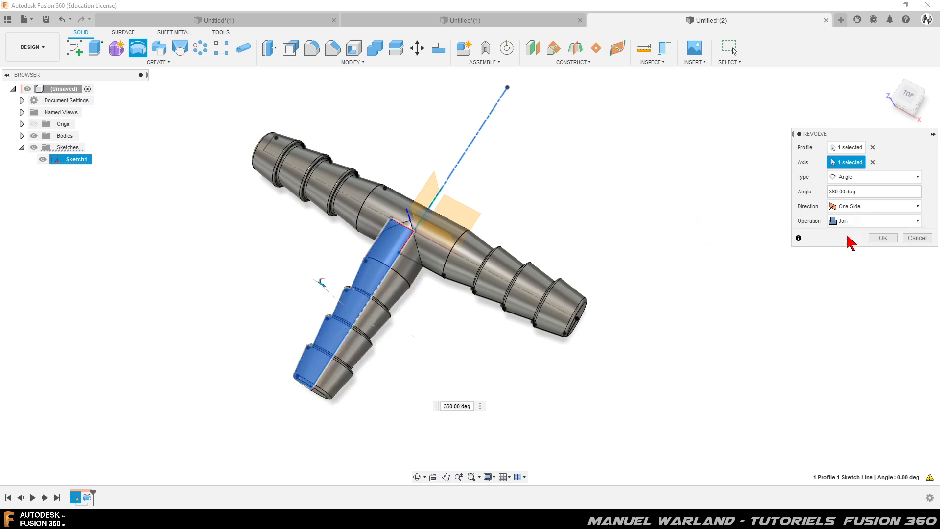
left_click(886, 239)
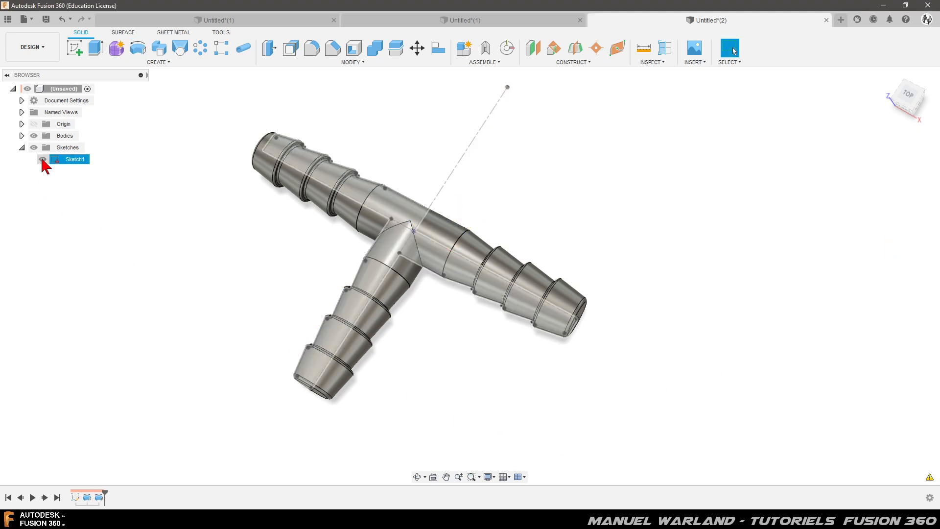
left_click(43, 159)
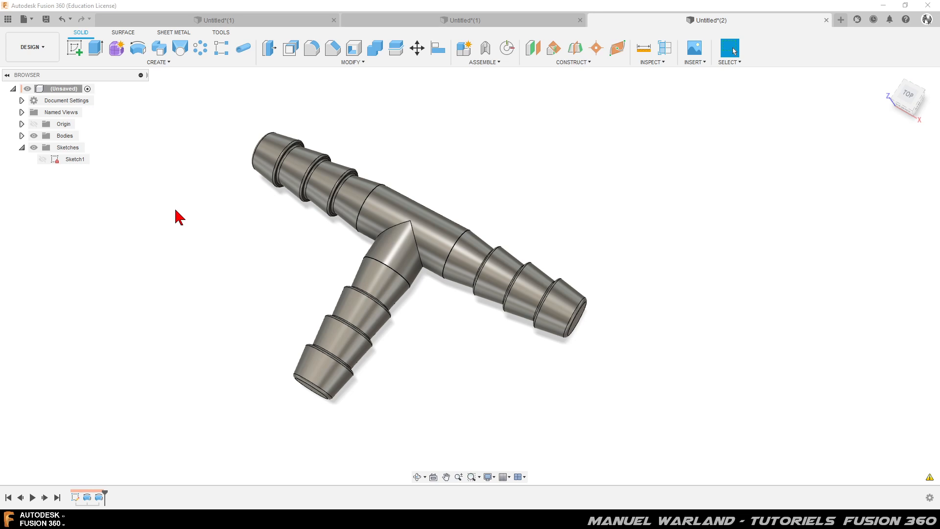
middle_click_drag(248, 292, 309, 311, "shift")
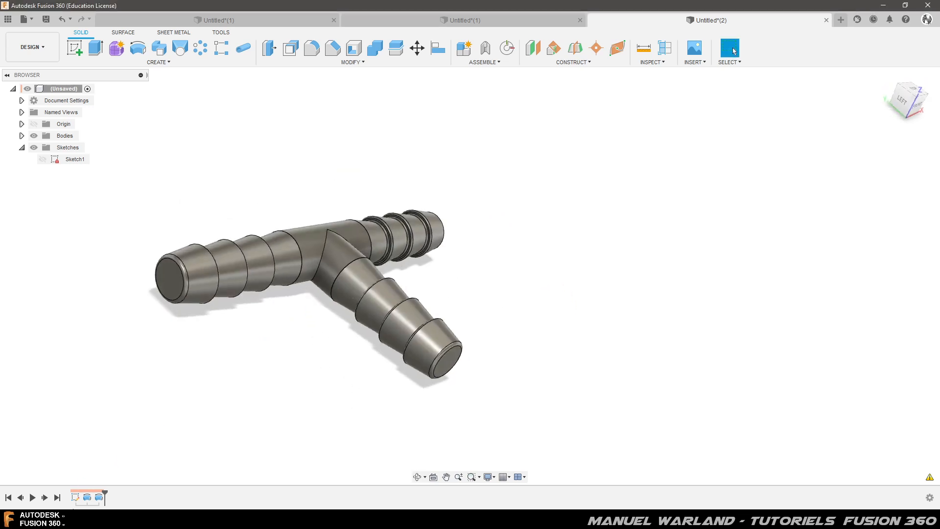
Reopen Sketch1 and draw a horizontal bore line through the original barbed profile, from its outer end edge to the vertical centerline.
double_click(75, 497)
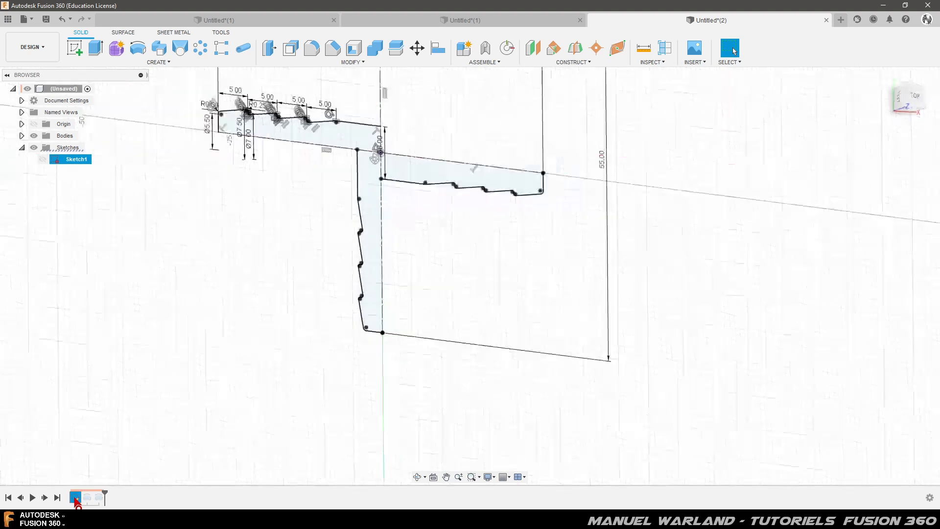
scroll(232, 92, "up", 3)
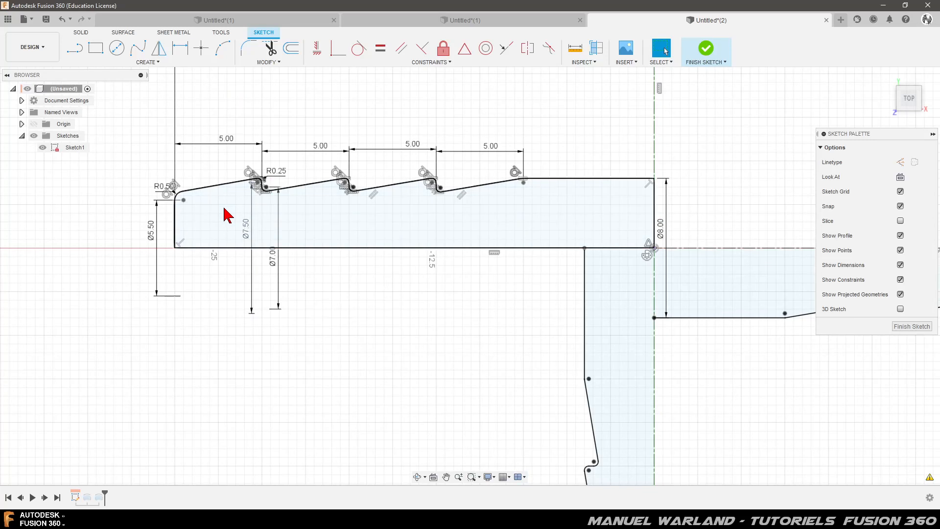
left_click(75, 49)
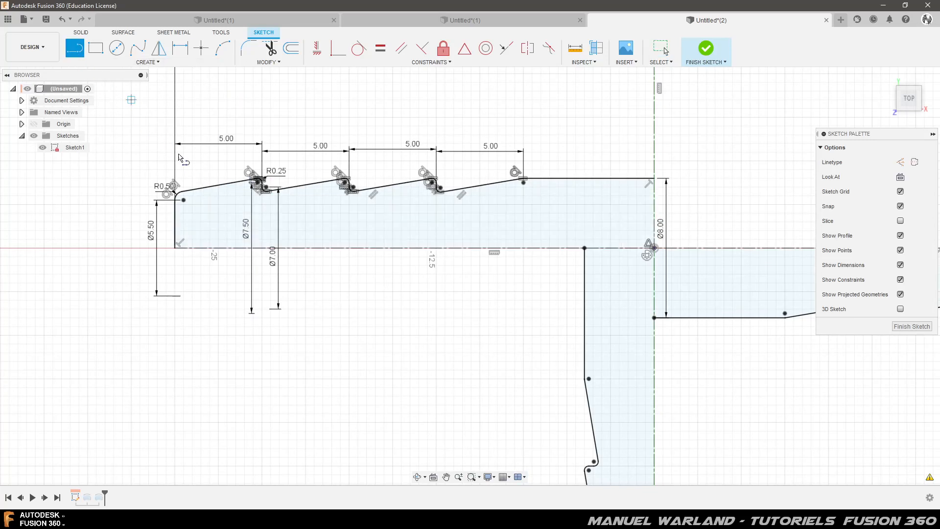
left_click(175, 205)
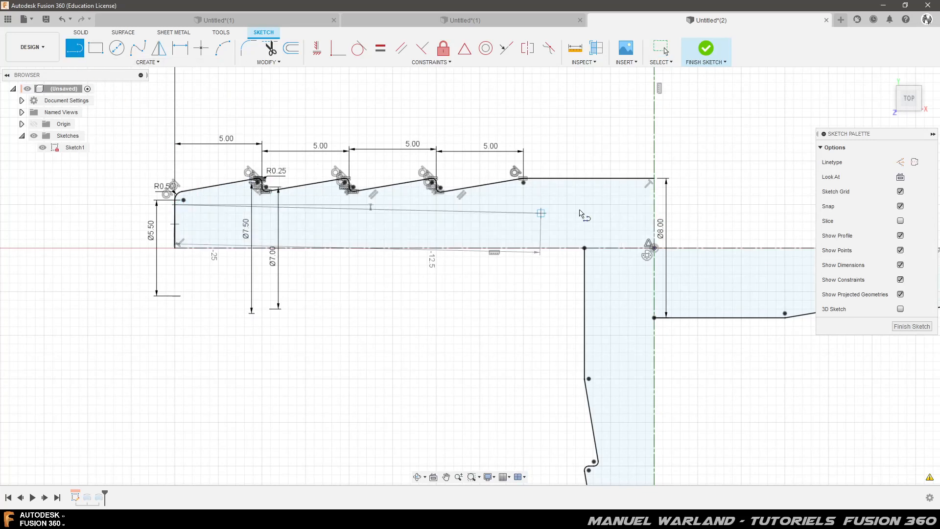
left_click(654, 205)
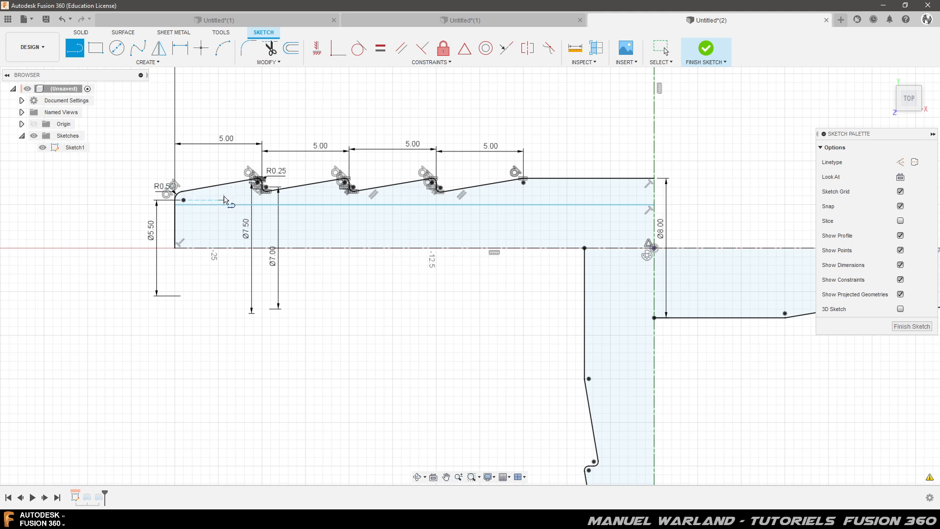
key("Escape")
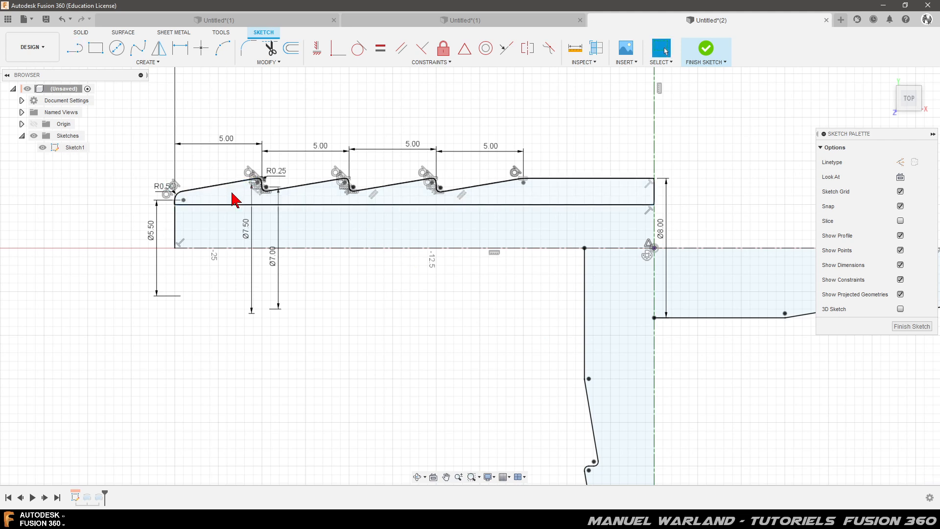
left_click(232, 195)
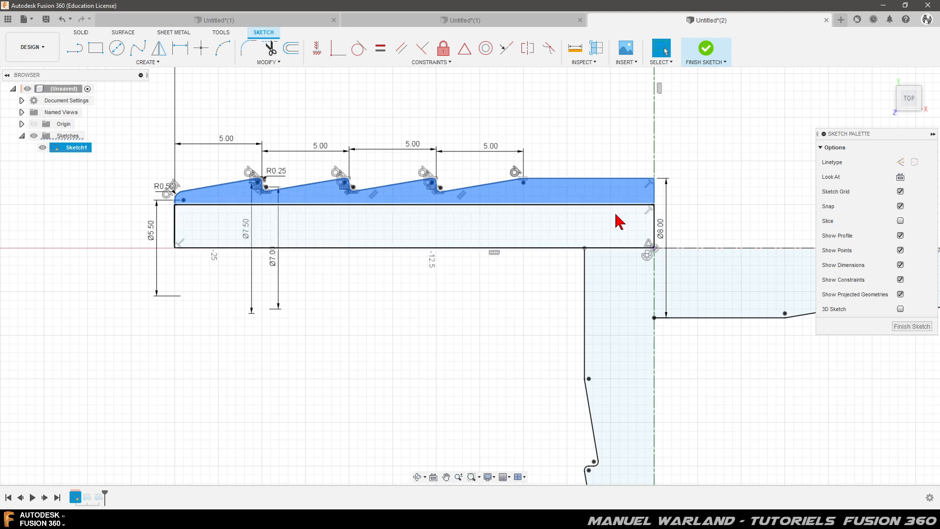
scroll(240, 234, "up", 8)
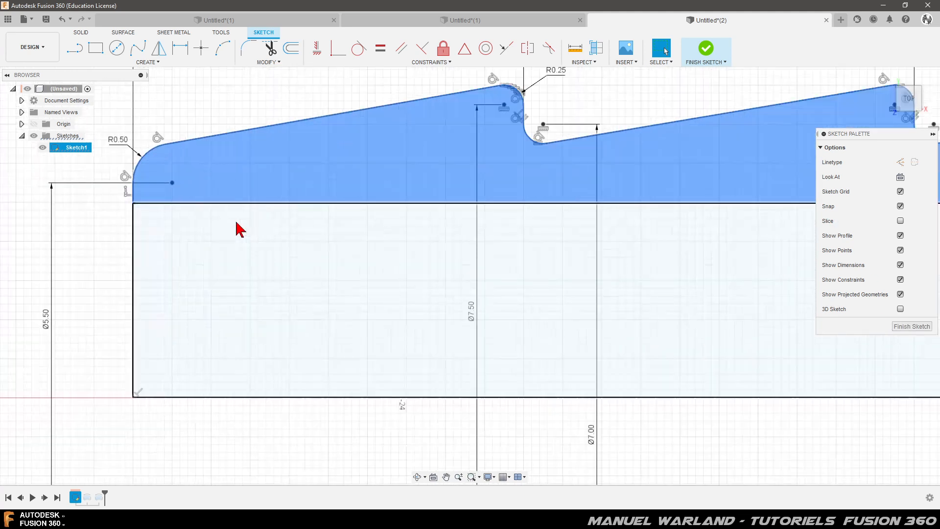
scroll(211, 206, "down", 8)
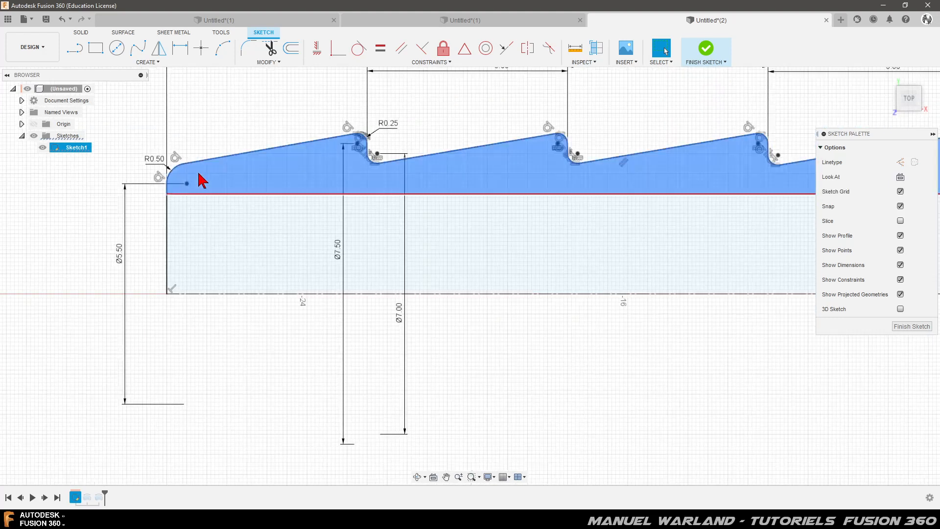
Circular-pattern the bore line around the sketch origin with quantity 4, suppress the upper instance, and finish the sketch.
left_click(146, 63)
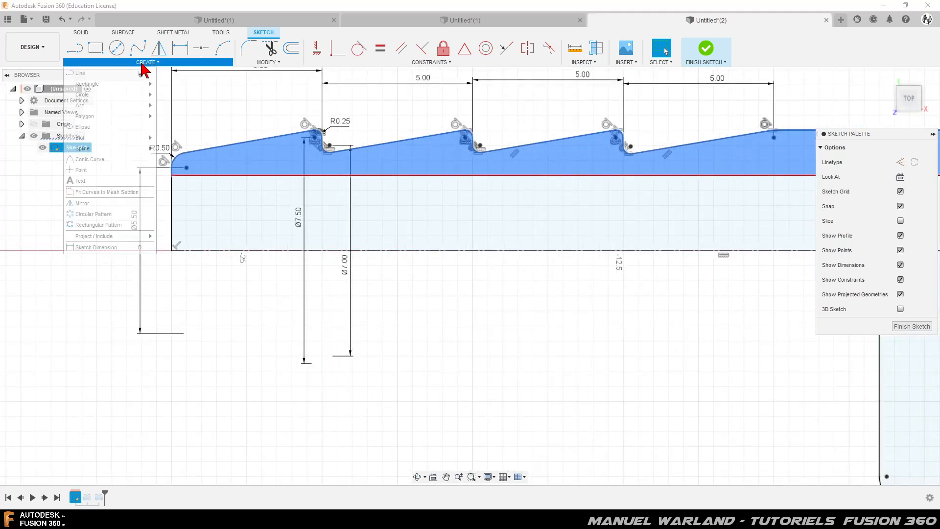
left_click(93, 214)
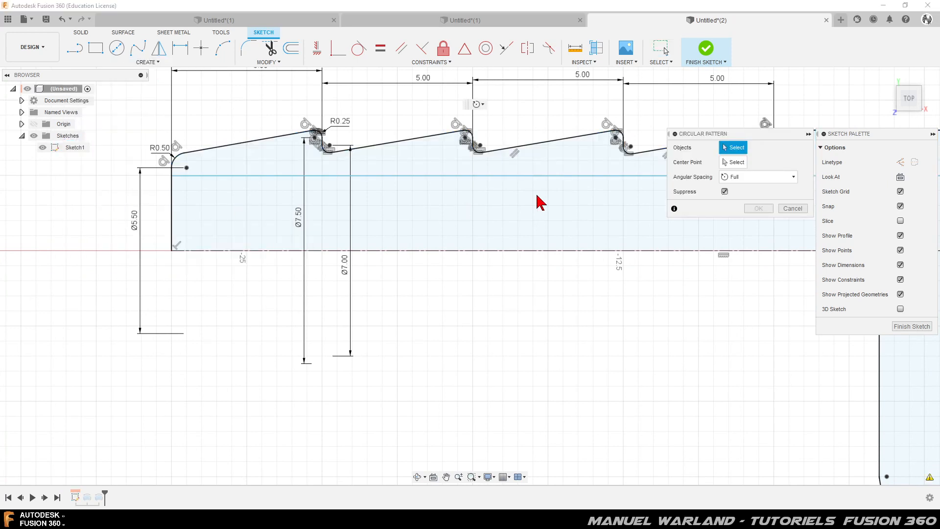
left_click(529, 175)
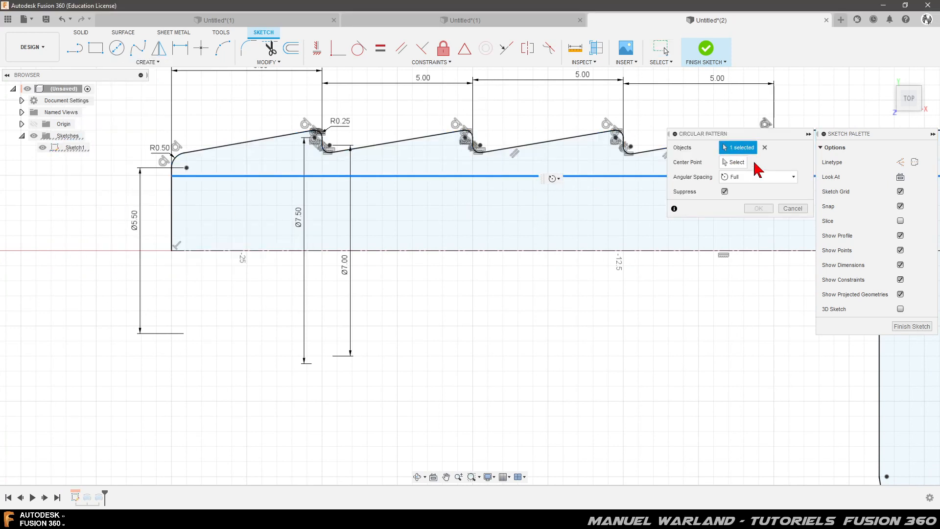
left_click(736, 161)
scroll(293, 180, "down", 3)
scroll(490, 201, "down", 3)
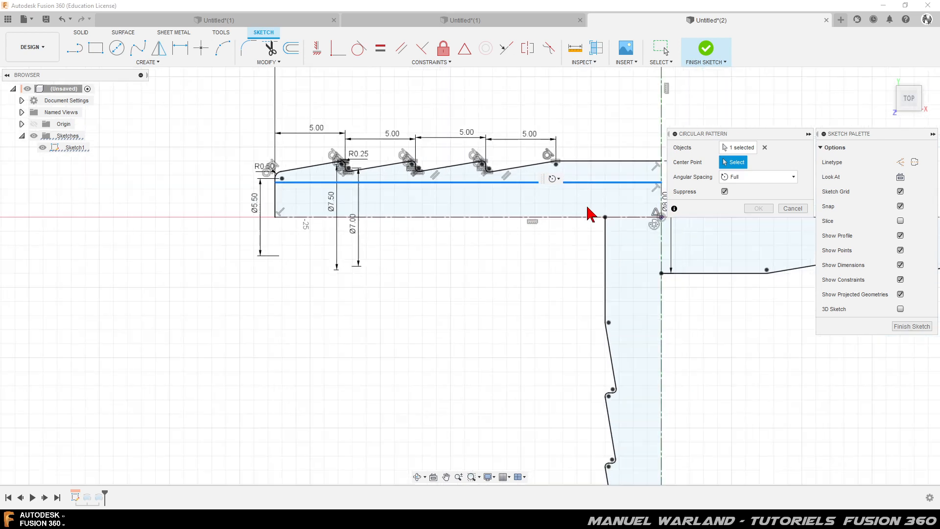
left_click(662, 217)
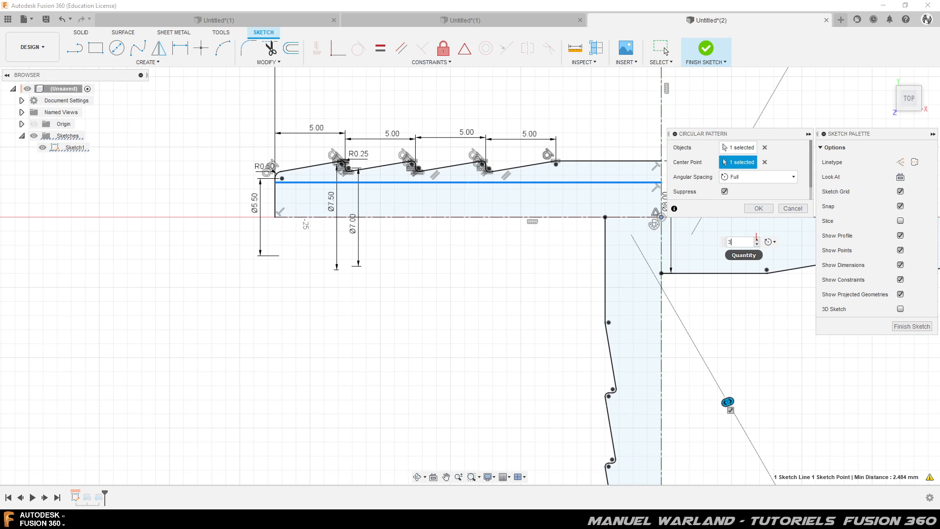
left_click(757, 239)
scroll(372, 335, "down", 2)
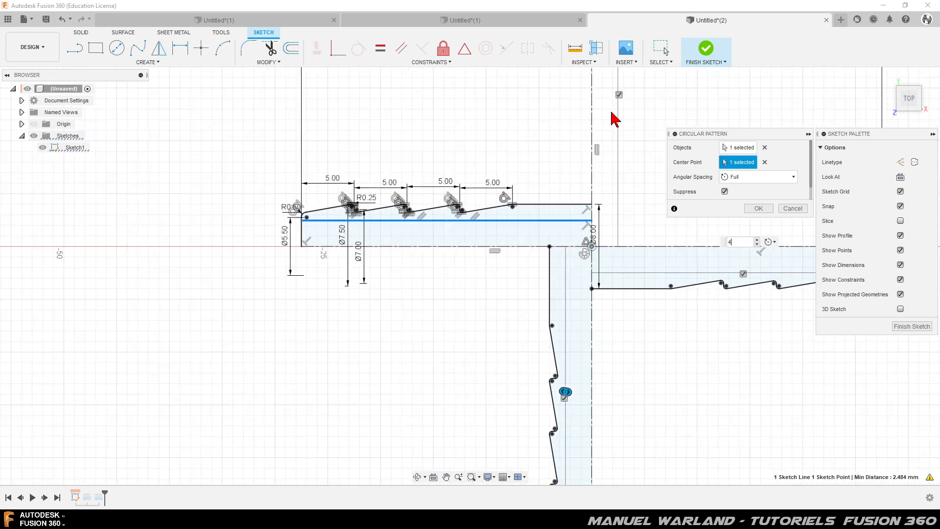
left_click(758, 208)
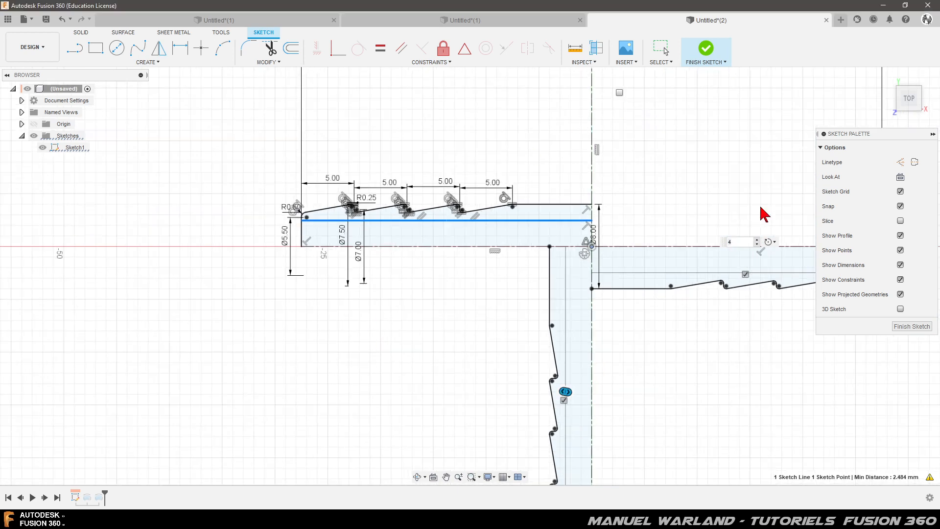
left_click(914, 327)
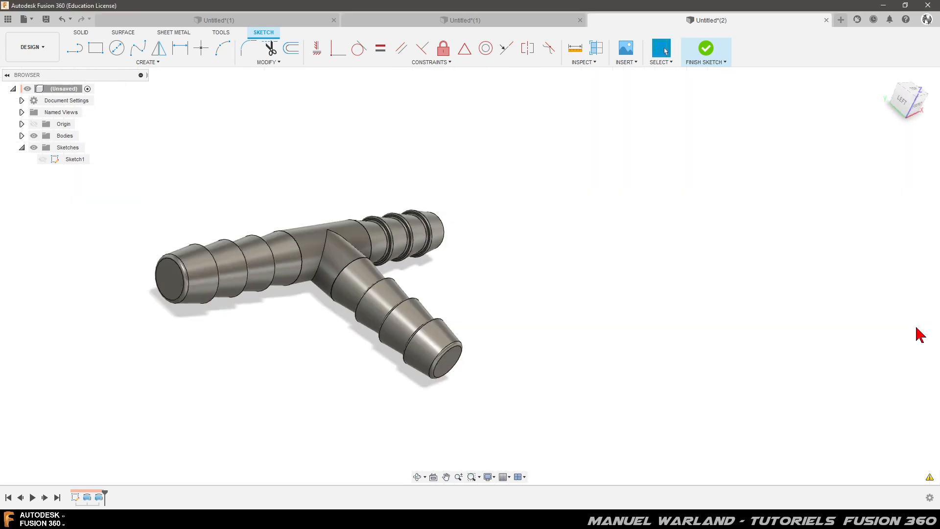
Roll the history back to just after Sketch1, delete all features after the marker, and show Sketch1.
left_click_drag(105, 490, 81, 496)
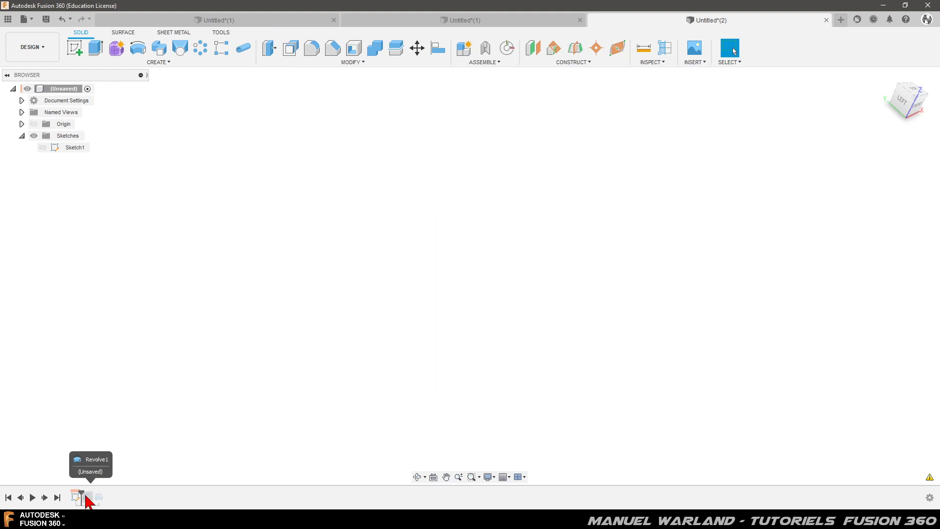
right_click(87, 497)
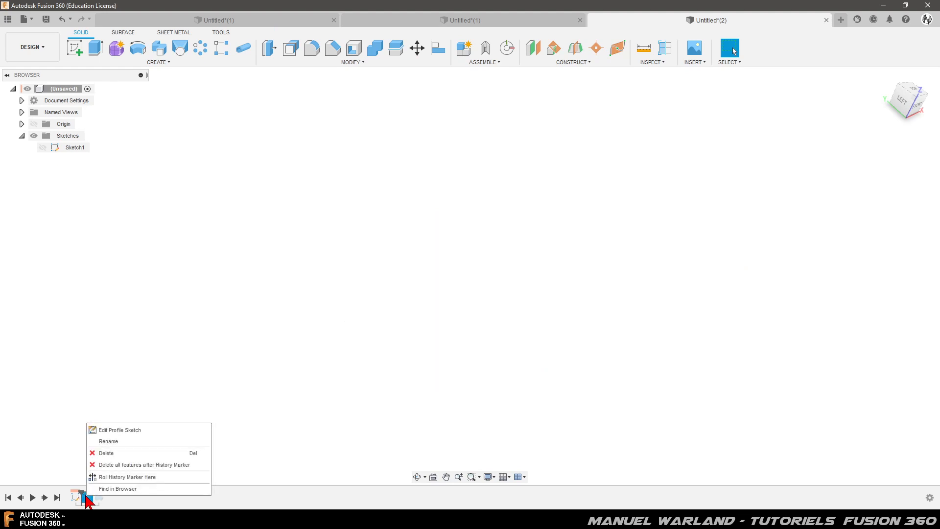
left_click(110, 465)
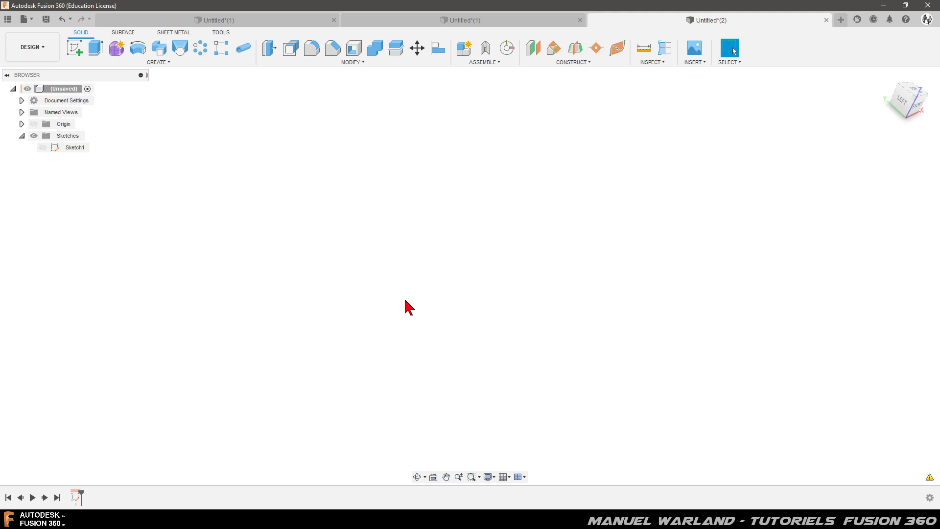
left_click(43, 148)
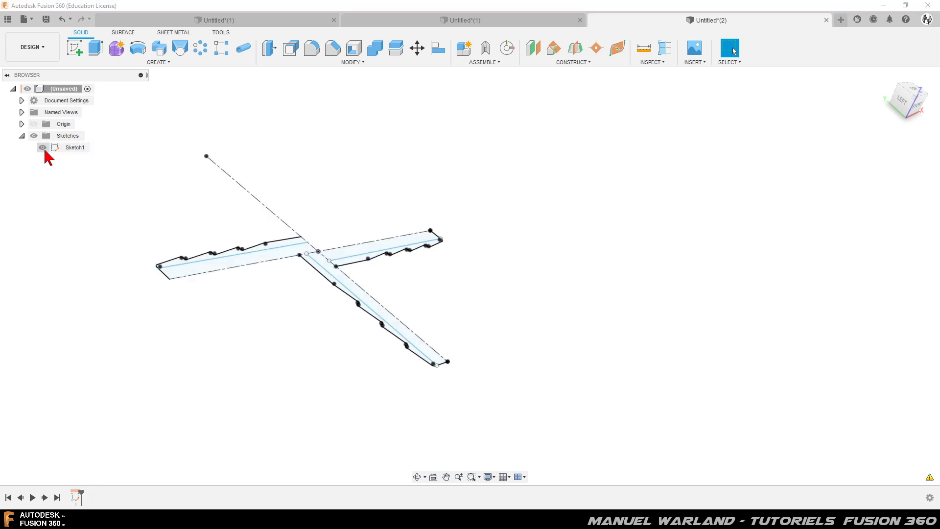
Revolve the two outer wall profiles of the horizontal branches 360° around the horizontal centerline as a new body.
middle_click_drag(533, 301, 458, 325, "shift")
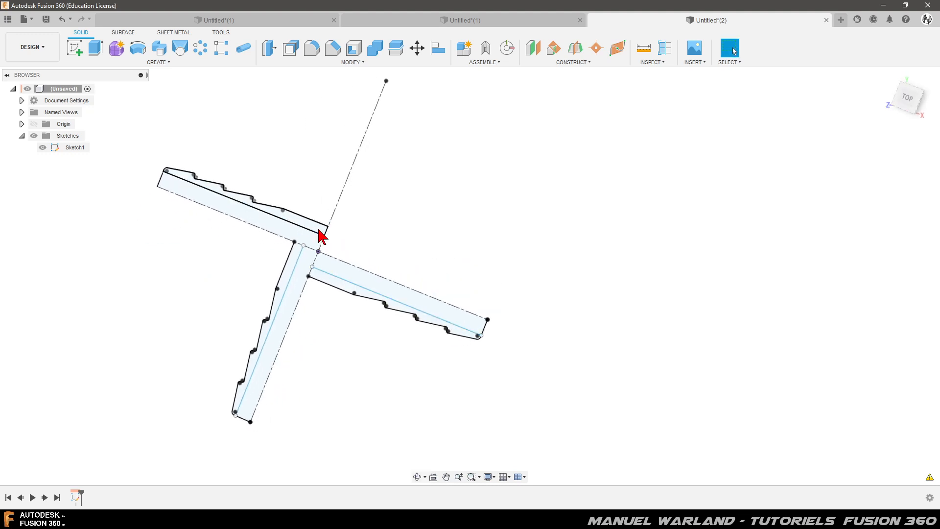
left_click(137, 49)
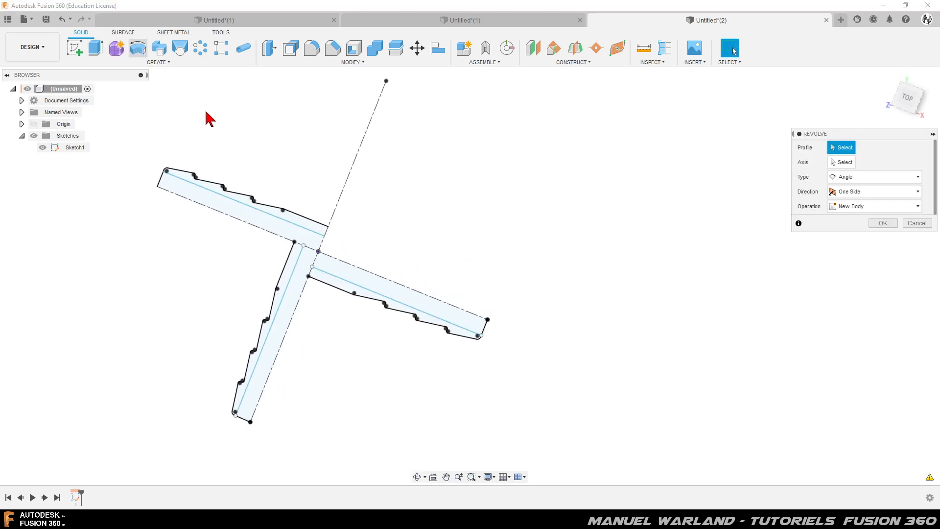
left_click(304, 224)
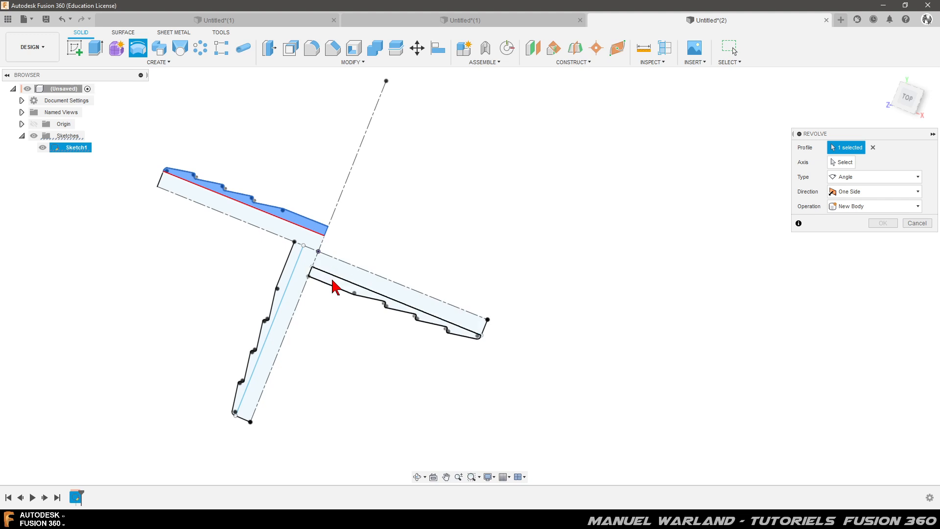
left_click(335, 286)
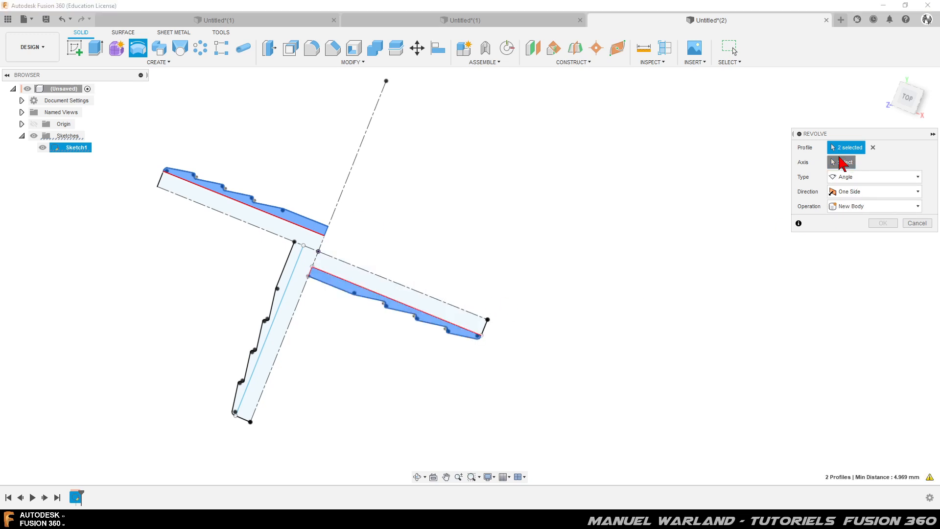
left_click(841, 162)
left_click(435, 293)
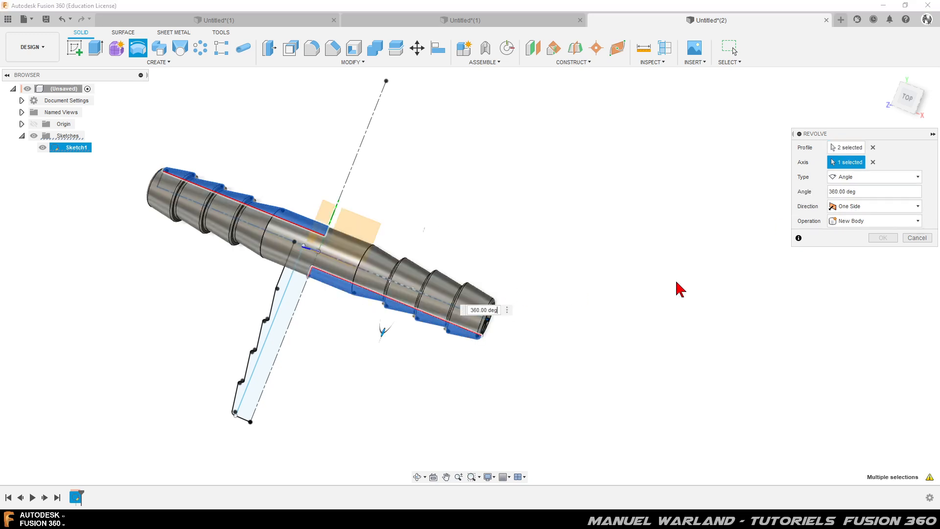
left_click(883, 237)
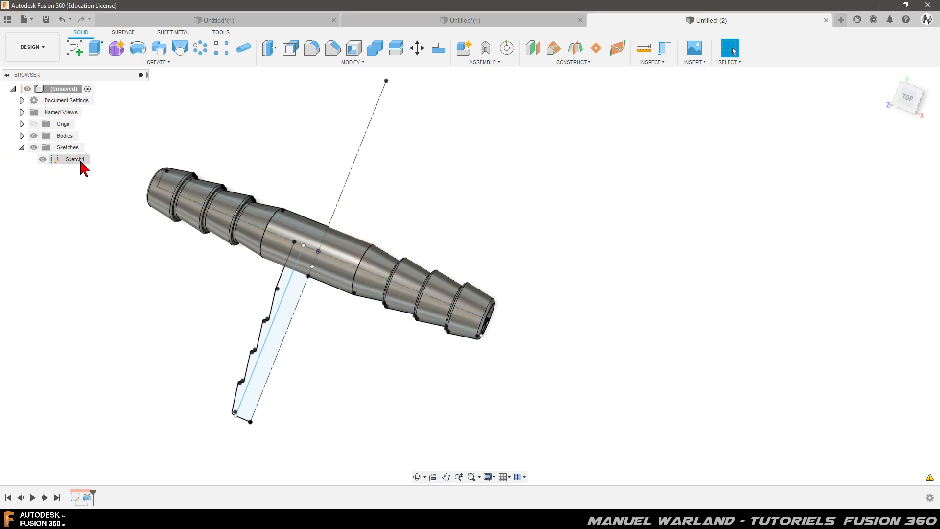
Revolve the perpendicular branch's outer wall profile 360° around the vertical centerline with the Join operation.
left_click(142, 51)
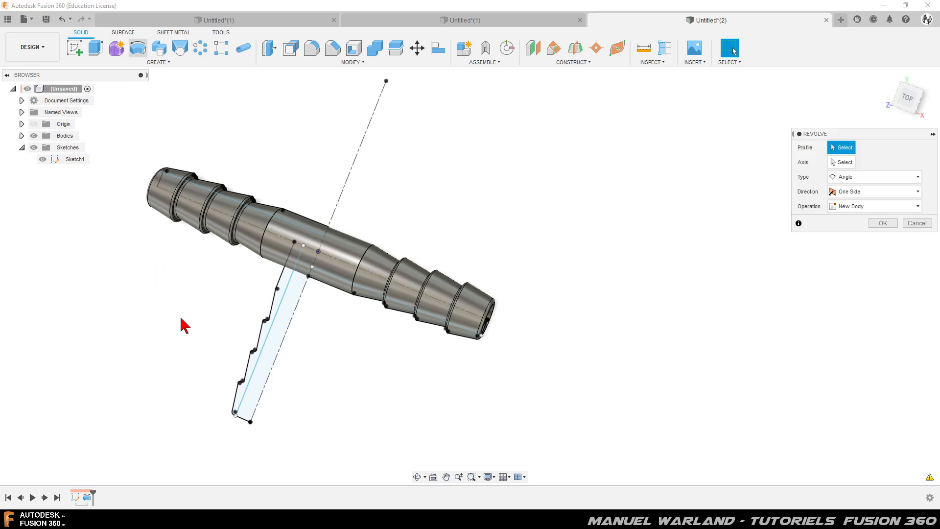
left_click(274, 296)
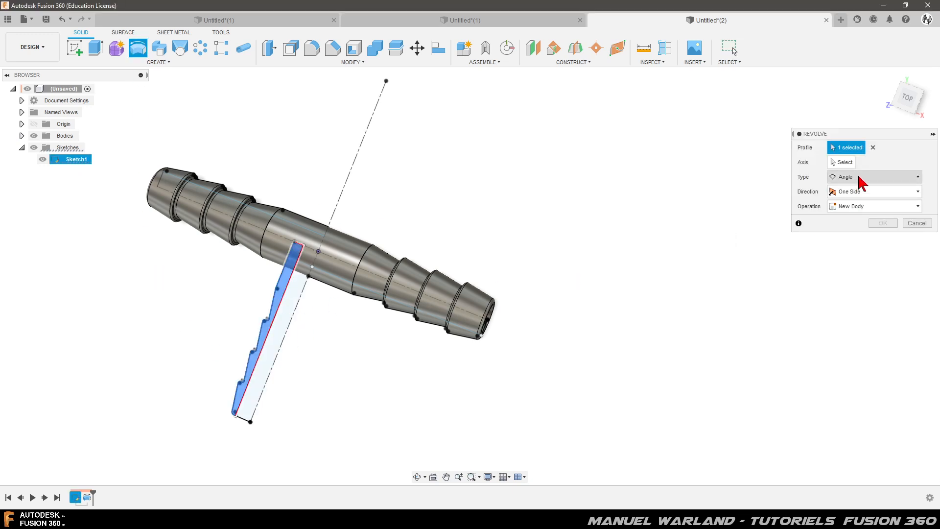
left_click(841, 162)
left_click(366, 139)
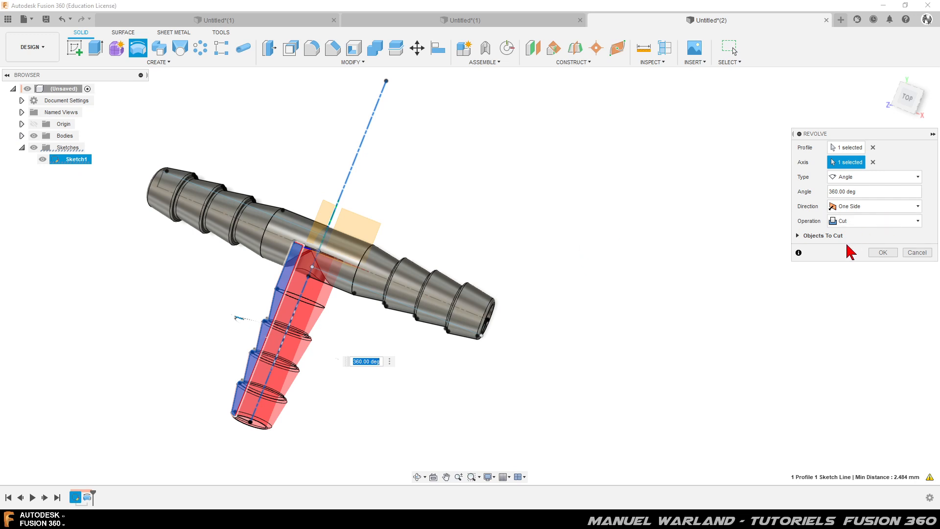
left_click(843, 220)
left_click(848, 238)
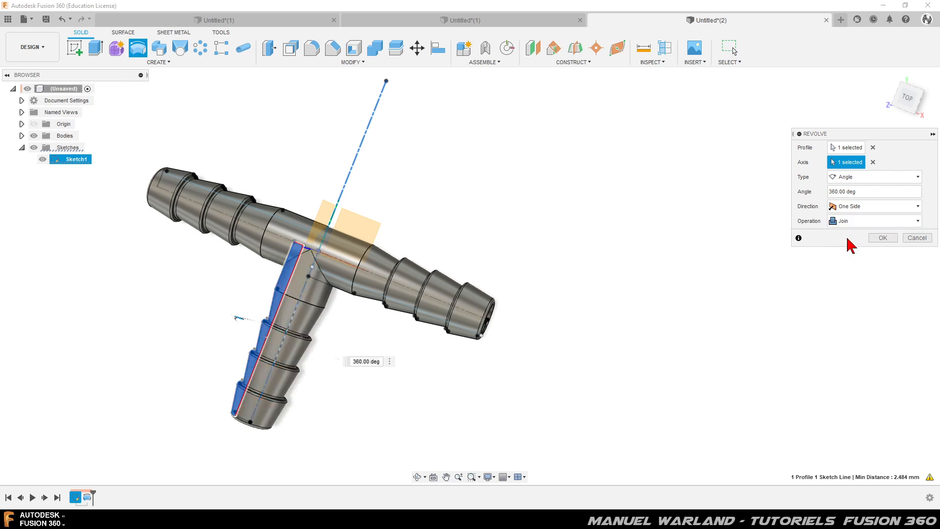
left_click(873, 239)
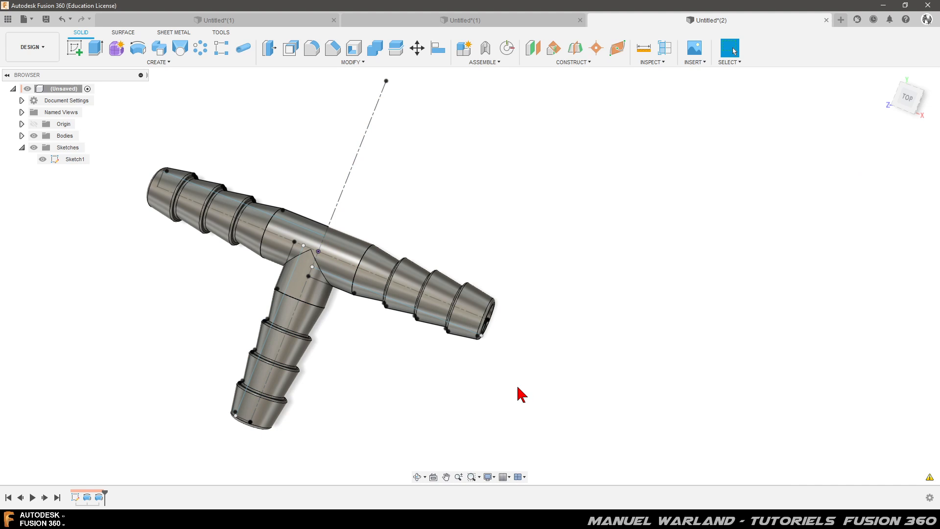
Create a section analysis on the sketch plane and examine the internal junction between the three branch bores.
middle_click_drag(519, 390, 511, 383, "shift")
middle_click_drag(531, 305, 470, 323, "shift")
middle_click_drag(287, 390, 386, 435, "shift")
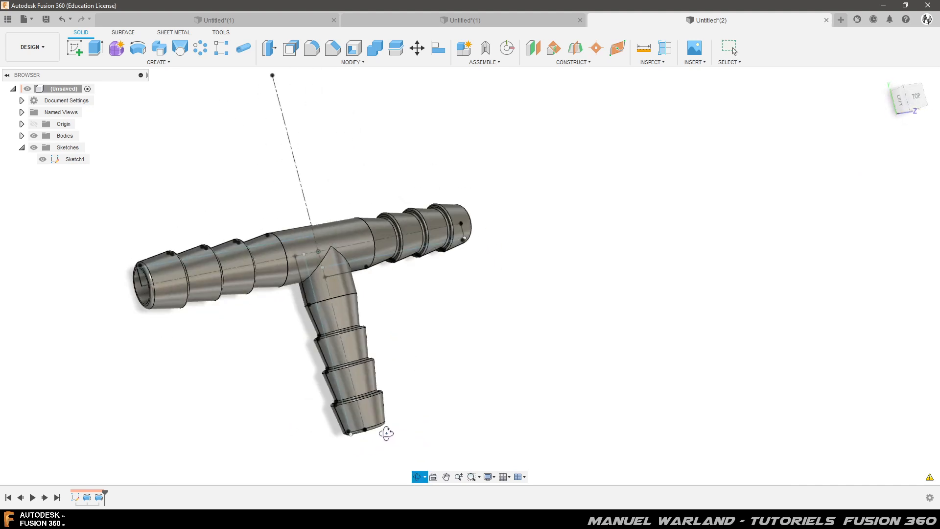
left_click(664, 48)
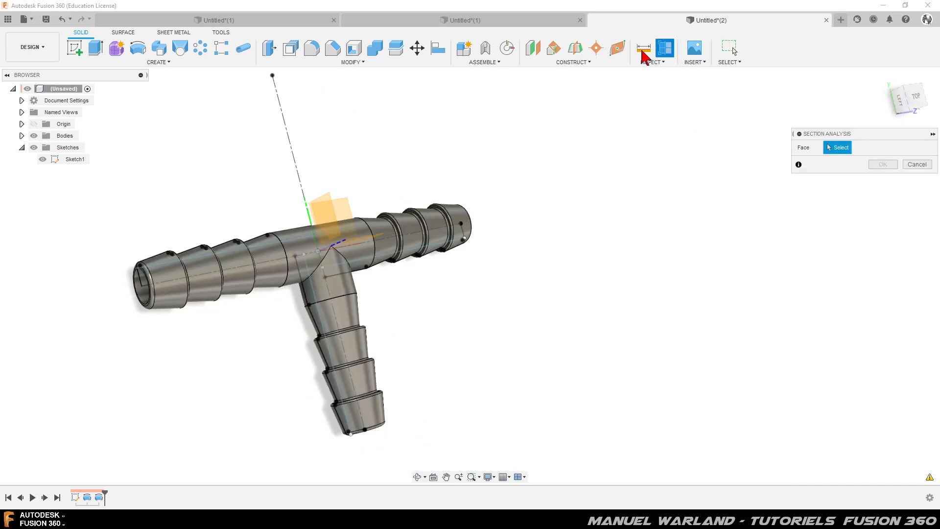
left_click(350, 206)
left_click(884, 236)
middle_click_drag(832, 240, 617, 300, "shift")
scroll(310, 325, "up", 6)
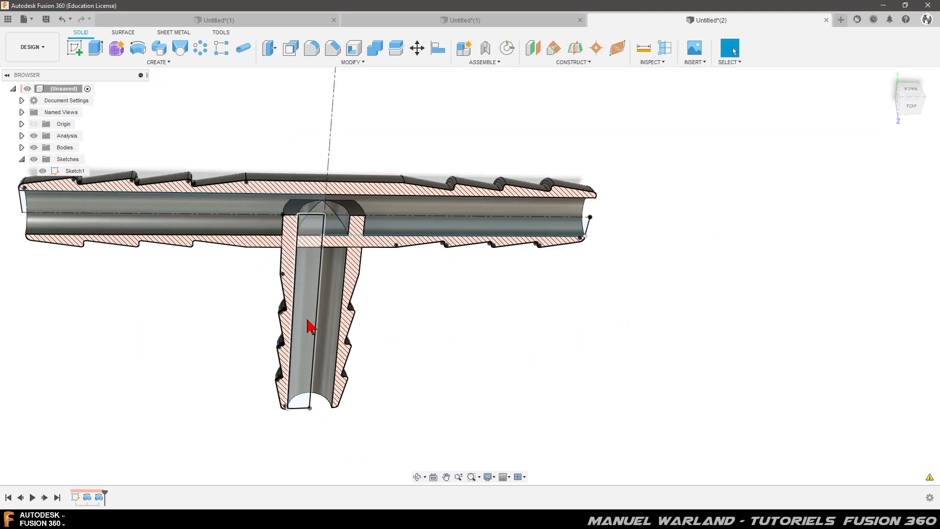
middle_click_drag(318, 252, 308, 176, "shift")
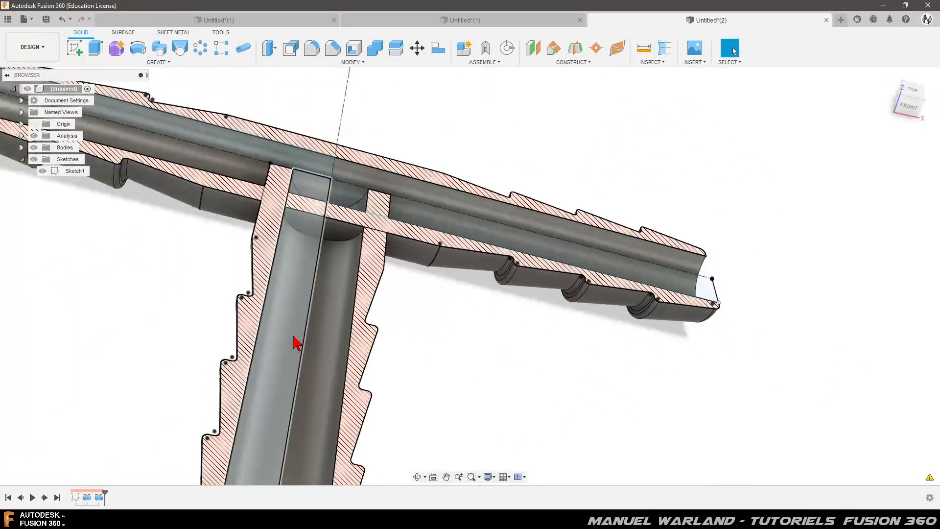
scroll(544, 133, "down", 2)
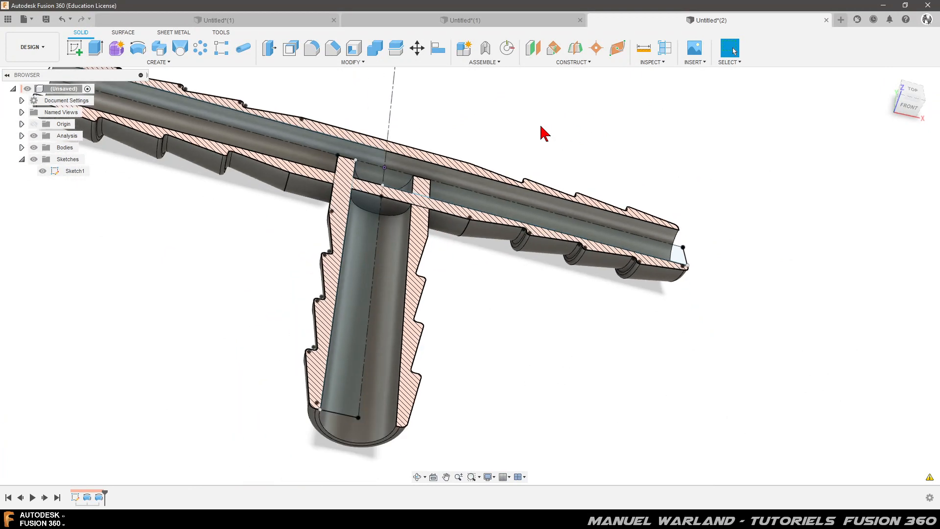
middle_click_drag(500, 273, 477, 283, "shift")
key("Escape")
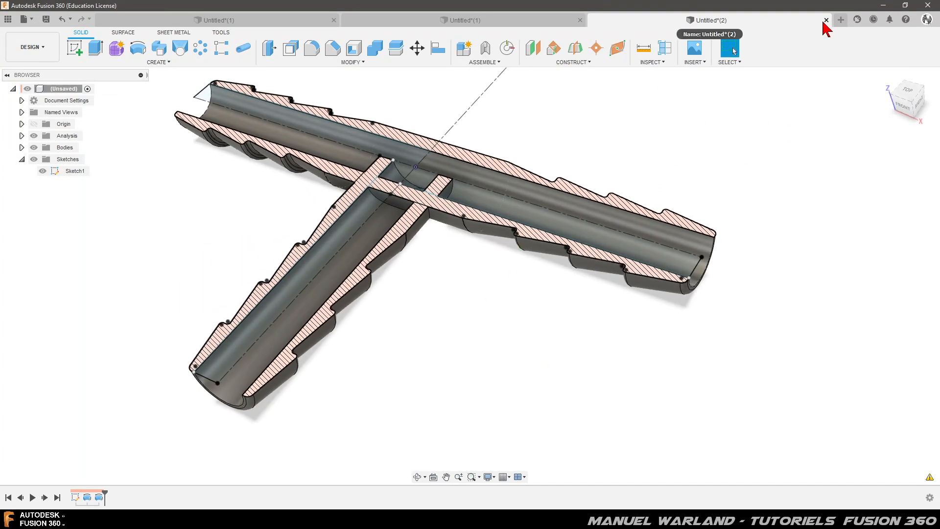
Undo the section analysis and both hollow branch revolves.
left_click(62, 20)
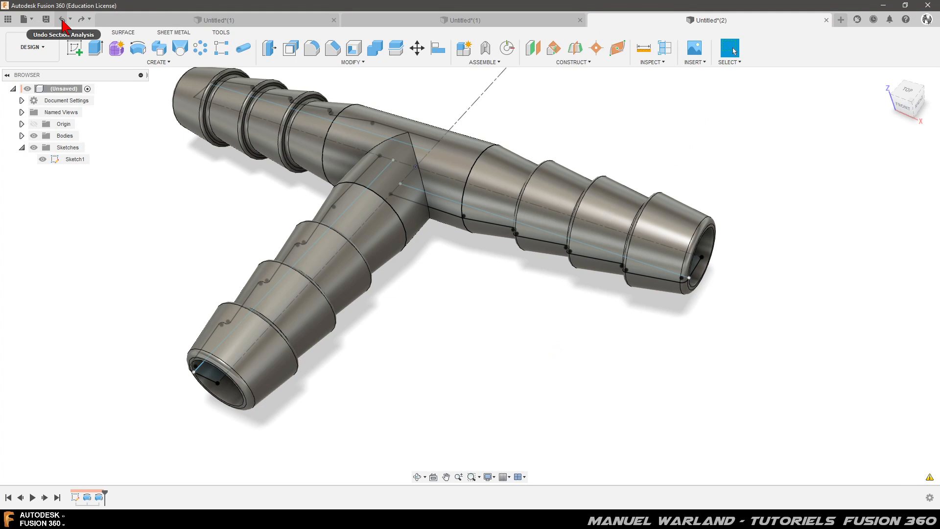
left_click(62, 20)
left_click(62, 20)
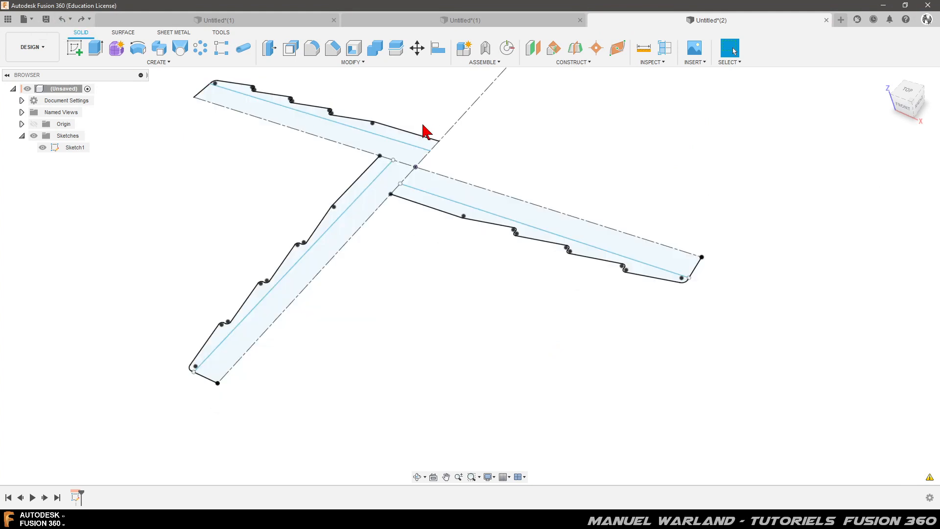
Reopen Sketch1, delete the bore line in each of the three branch profiles, and finish the sketch.
double_click(75, 497)
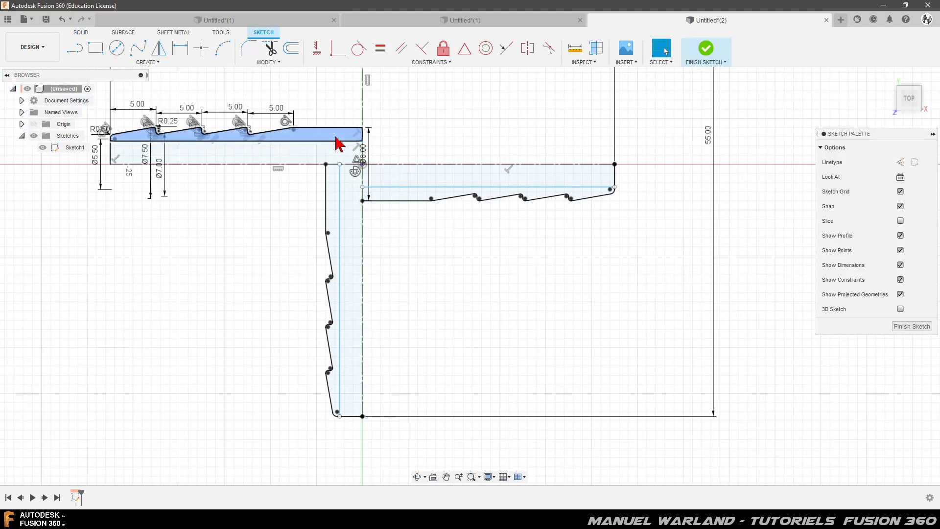
left_click(341, 142)
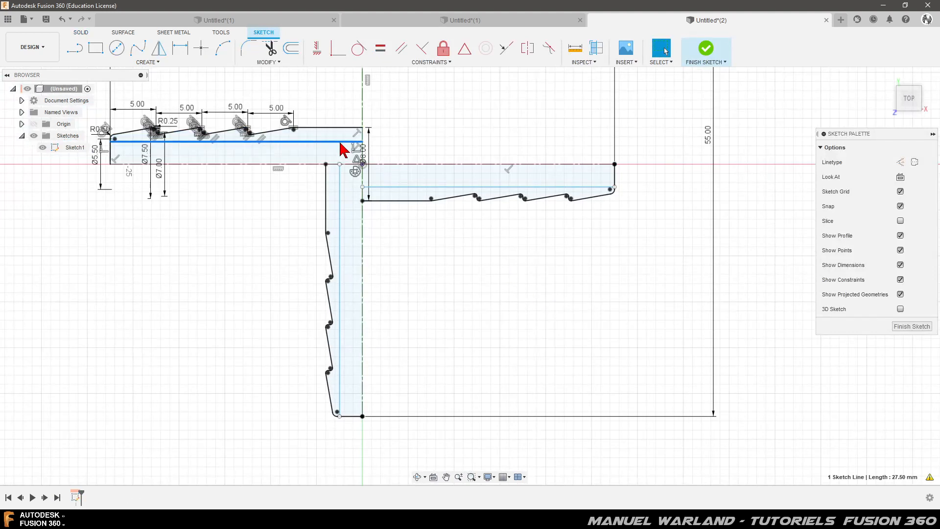
key("Delete")
left_click(395, 187)
key("Delete")
left_click(340, 196)
key("Delete")
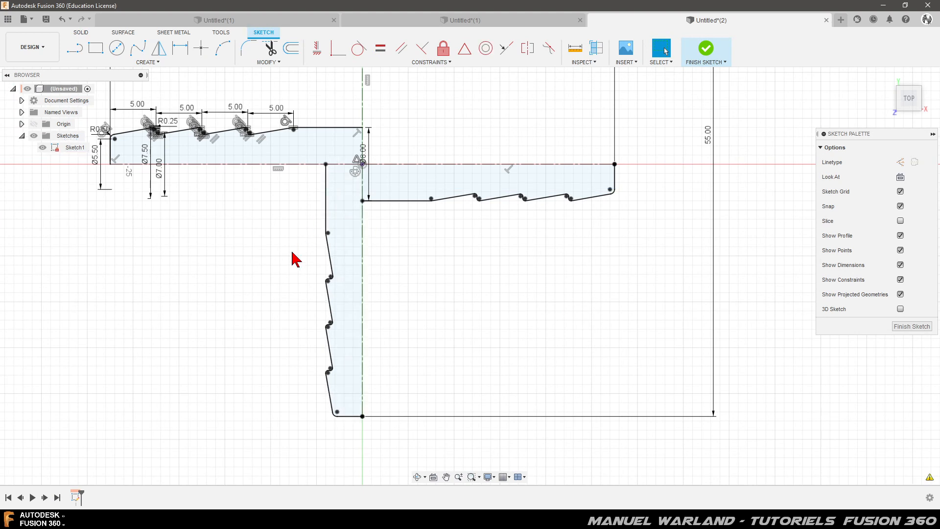
left_click(905, 322)
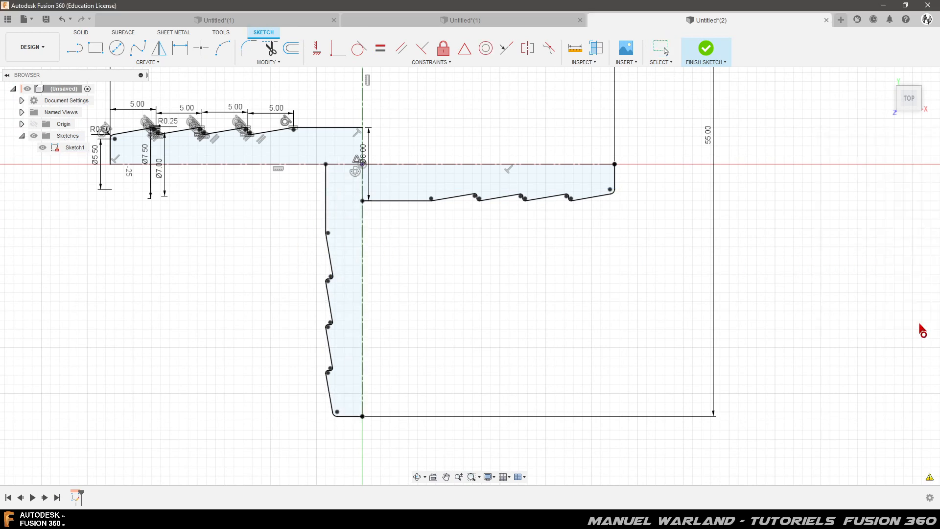
Revolve the two collinear branch profiles fully around the horizontal centerline as a new body.
left_click(138, 49)
left_click(374, 141)
left_click(421, 185)
left_click(842, 162)
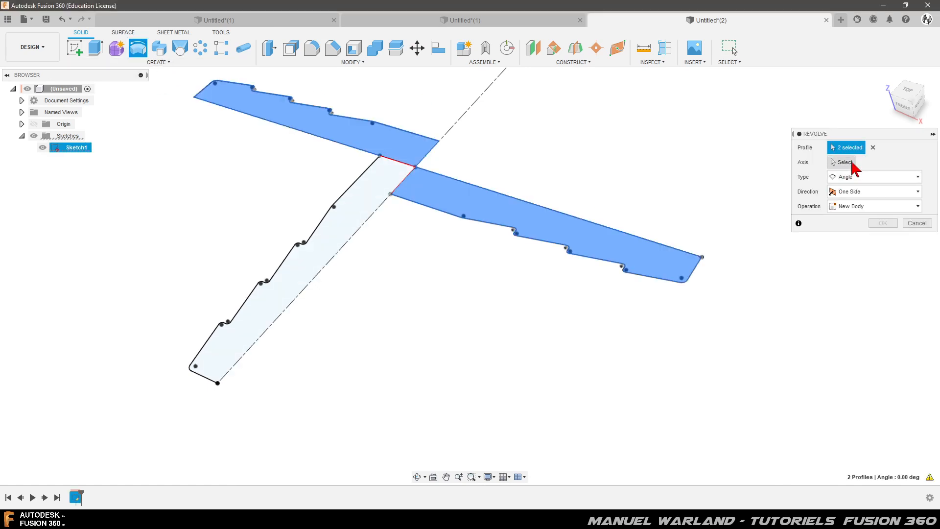
left_click(543, 208)
left_click(886, 238)
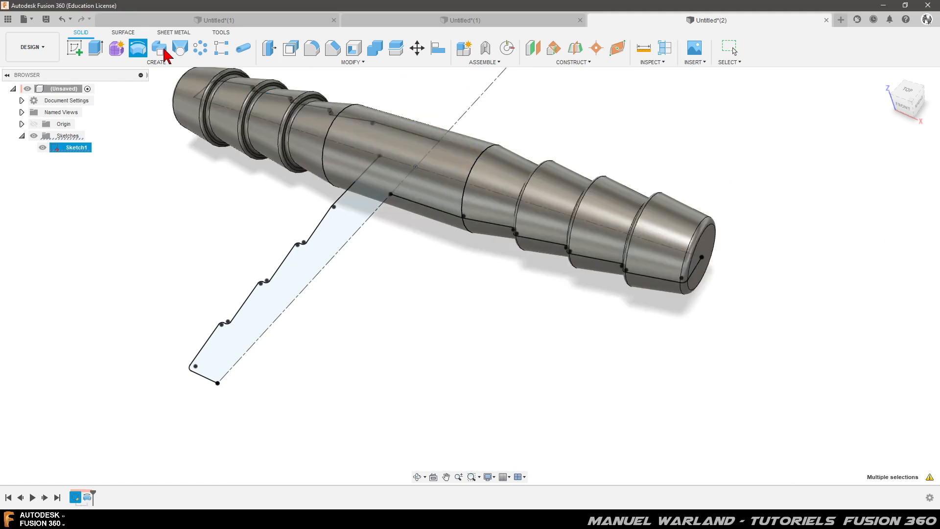
Revolve the perpendicular branch profile 360° around its centerline with the Join operation.
left_click(140, 50)
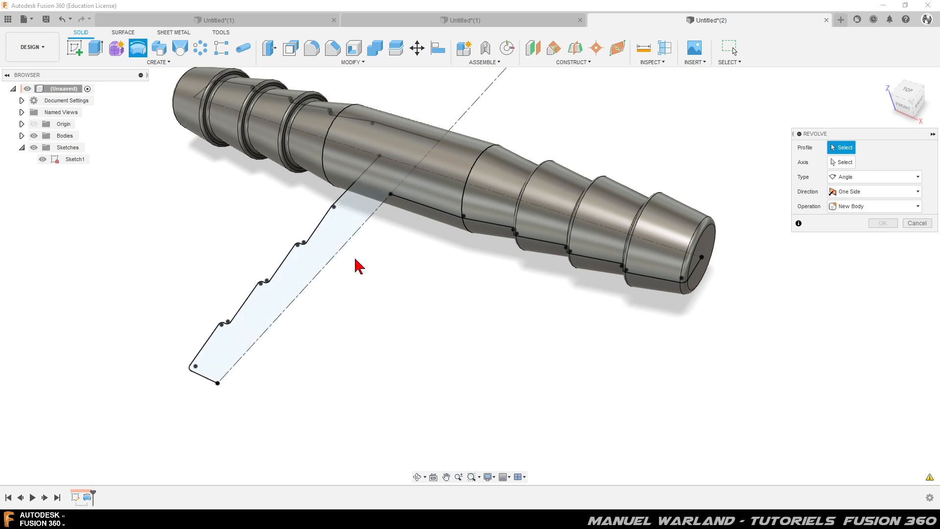
left_click(318, 252)
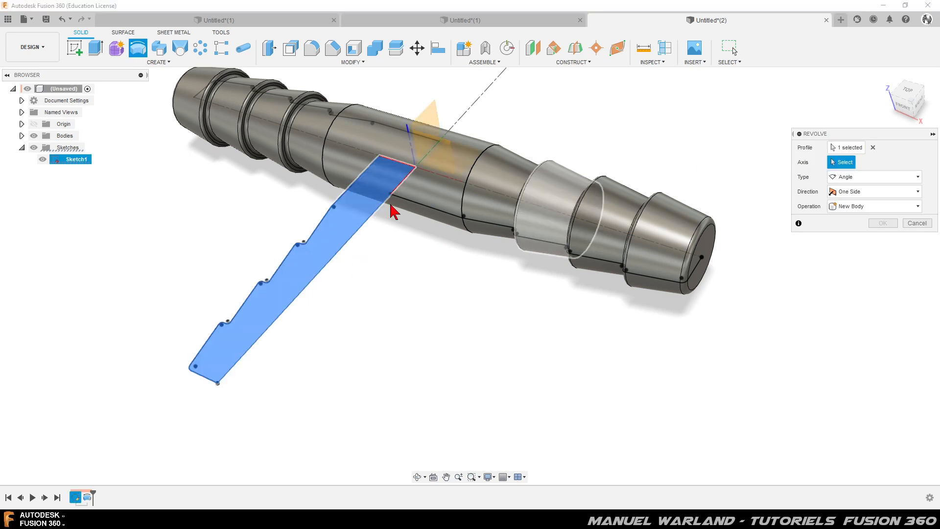
left_click(357, 230)
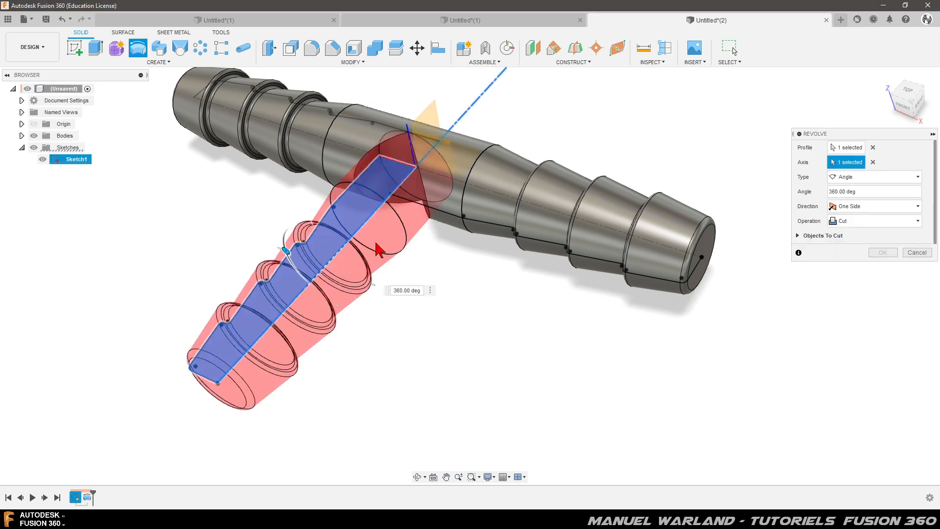
left_click(861, 221)
left_click(844, 231)
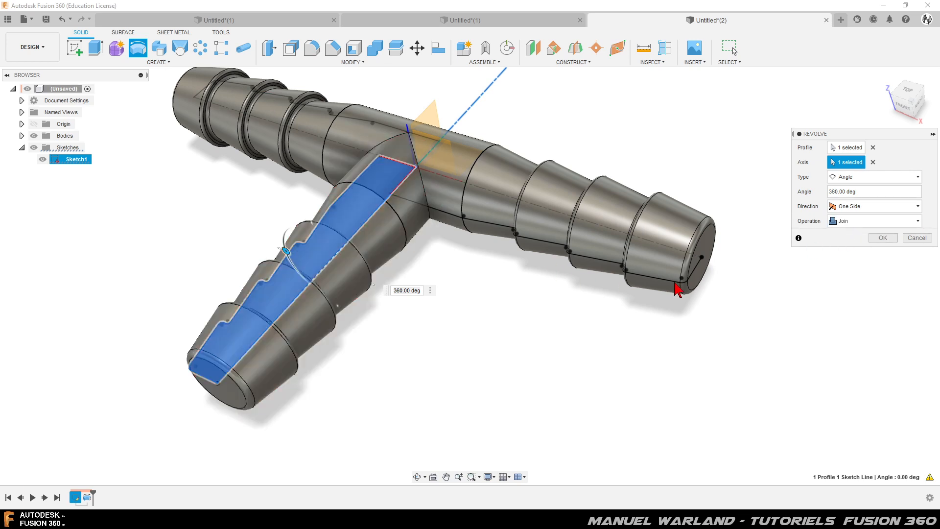
left_click(882, 238)
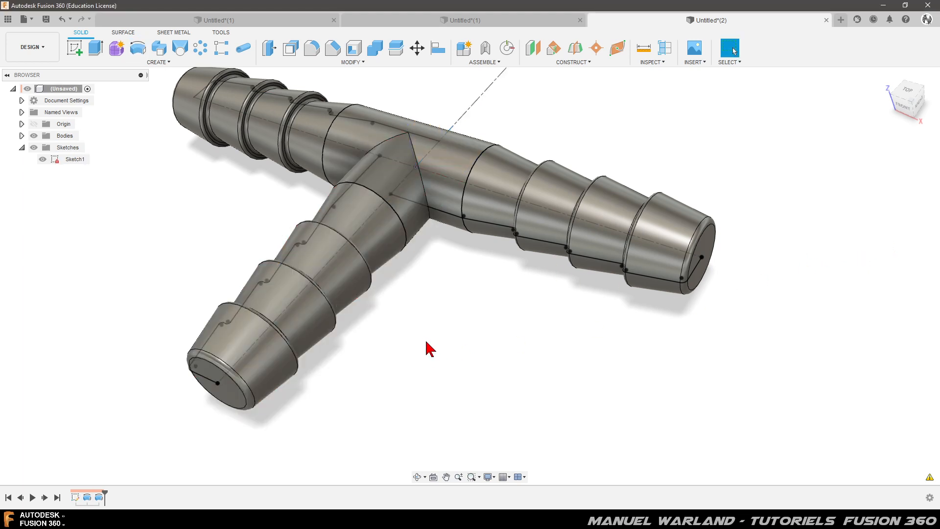
Hide Sketch1 so that only the solid T-shaped body is displayed.
middle_click_drag(410, 349, 369, 331, "shift")
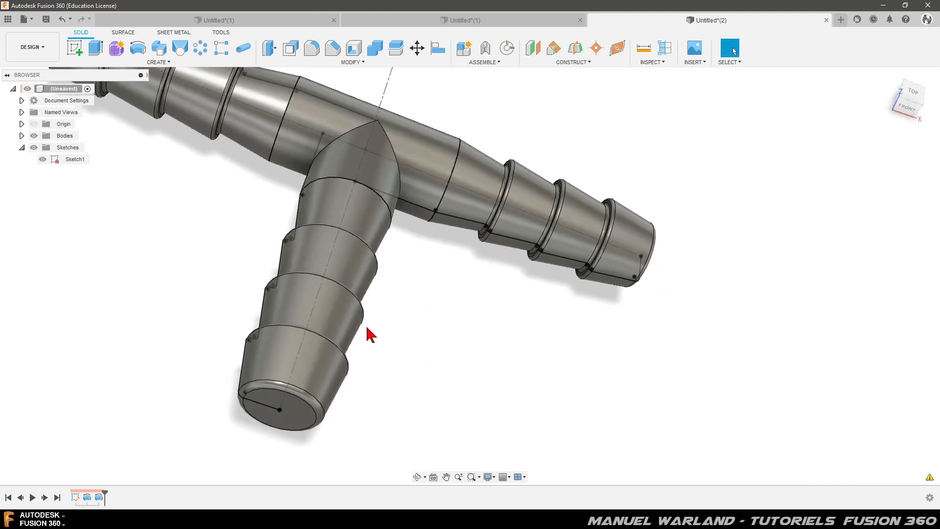
left_click(42, 159)
scroll(384, 267, "down", 5)
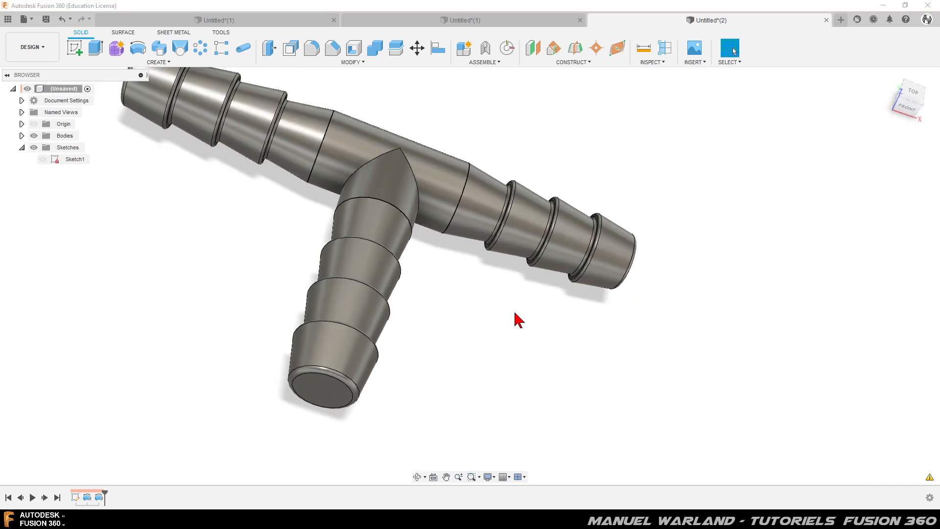
middle_click_drag(510, 319, 522, 361, "shift")
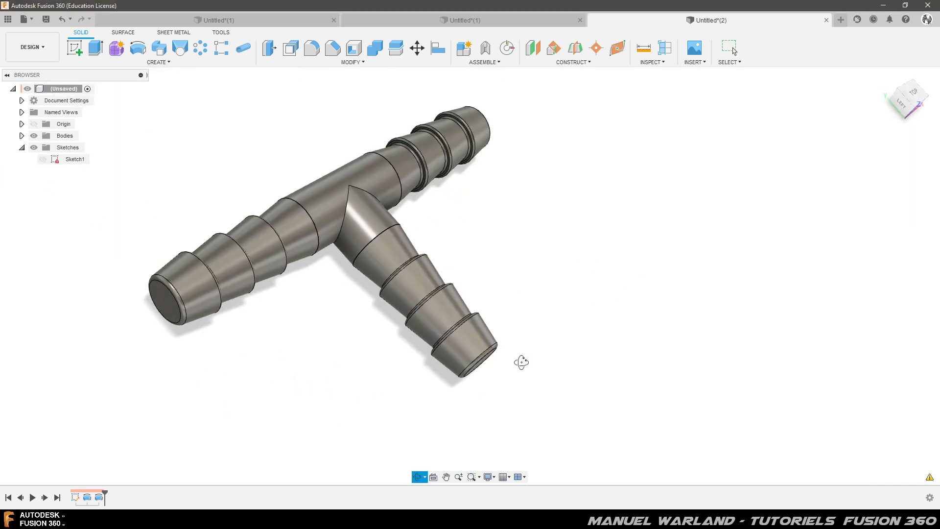
Extrude the end face of the straight run -60 mm as a Cut to bore through both collinear branches.
left_click(96, 51)
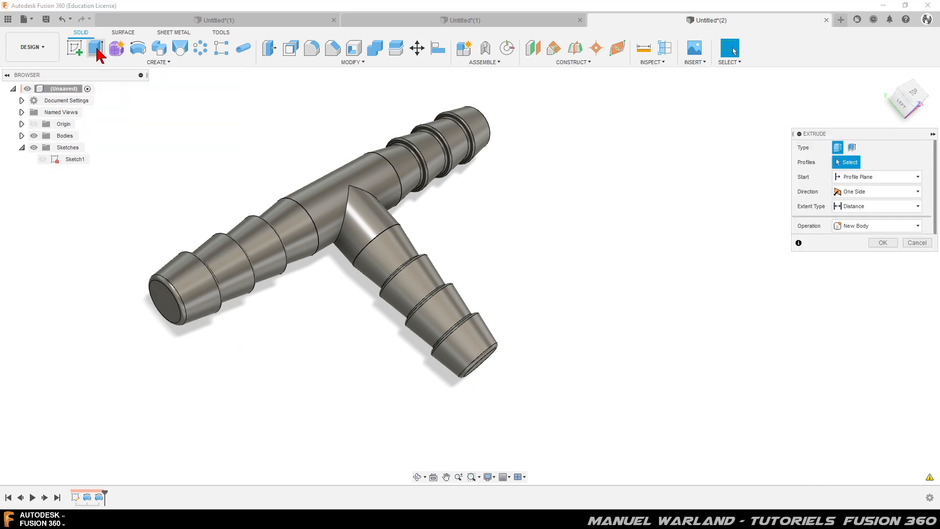
left_click(167, 308)
left_click_drag(155, 311, 498, 108)
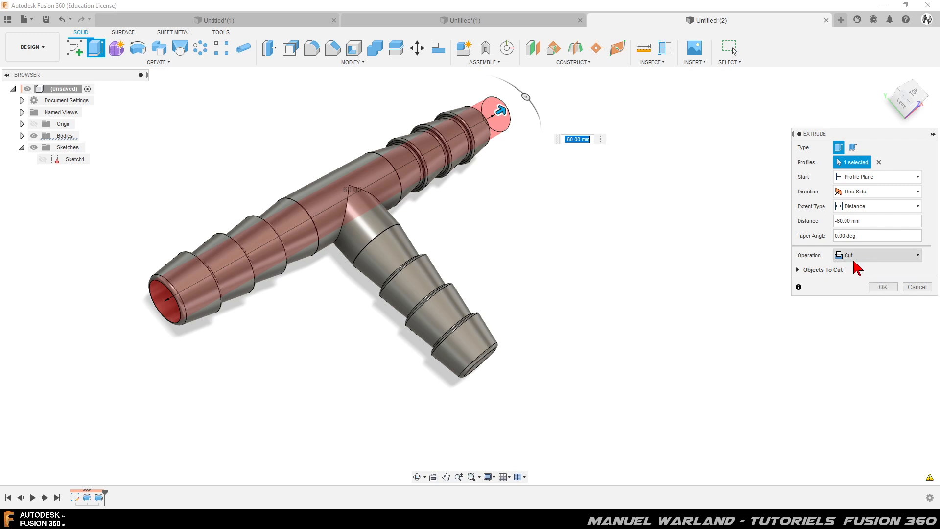
left_click(882, 287)
Extrude the perpendicular branch's end face -30 mm as a Cut reaching into the main bore.
middle_click_drag(637, 305, 568, 281, "shift")
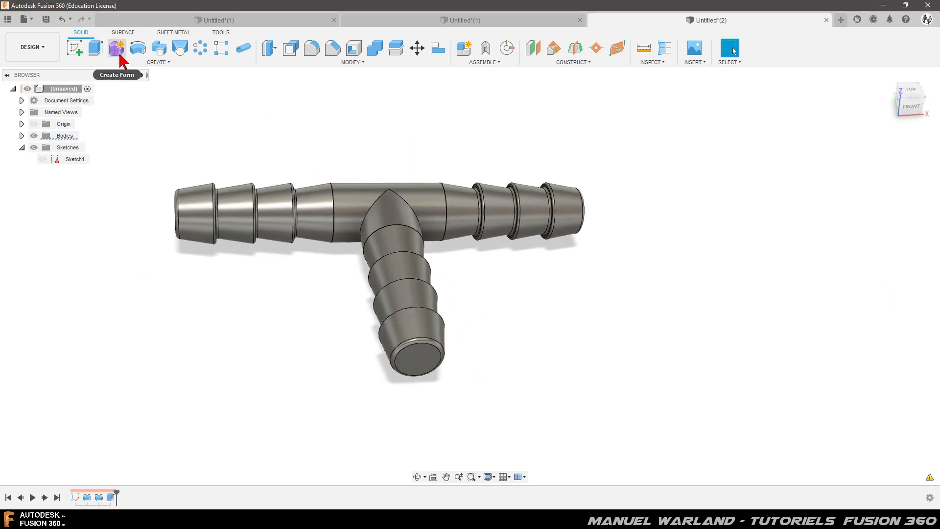
left_click(94, 49)
left_click(425, 365)
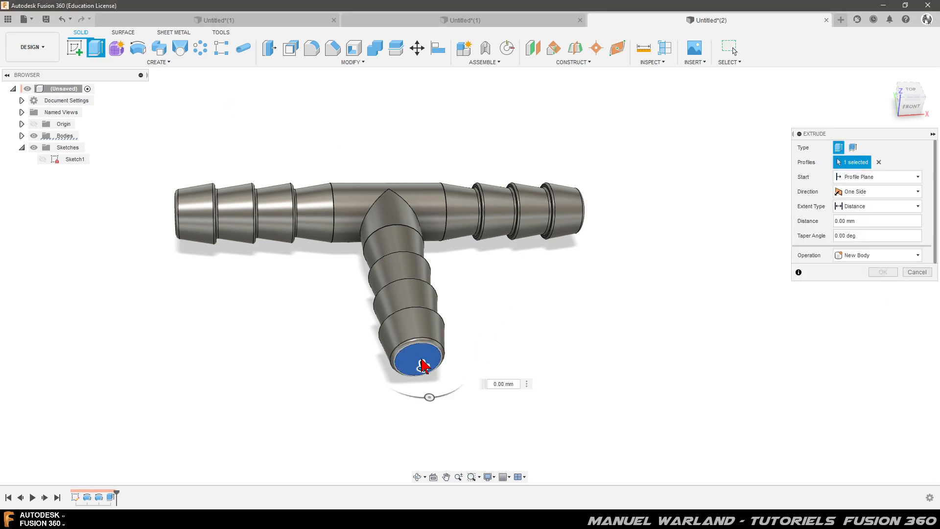
left_click_drag(422, 363, 388, 215)
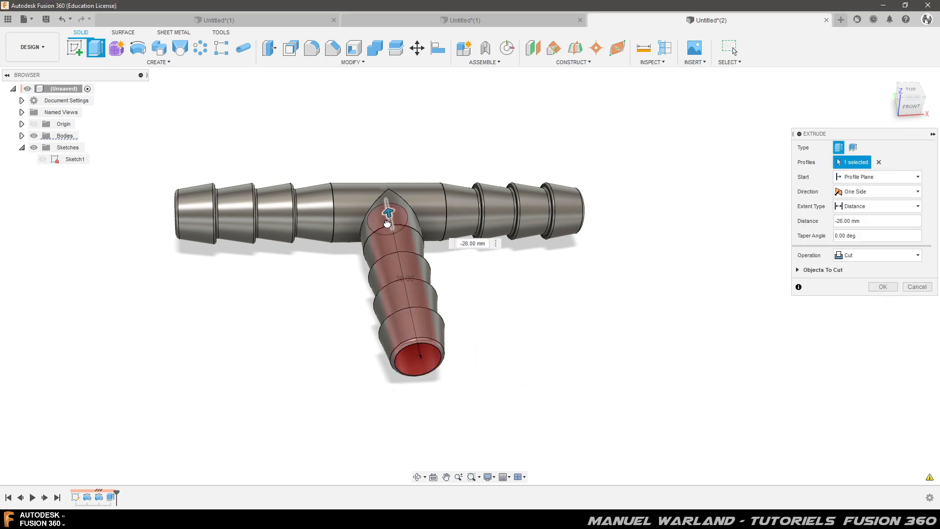
middle_click_drag(499, 319, 476, 353, "shift")
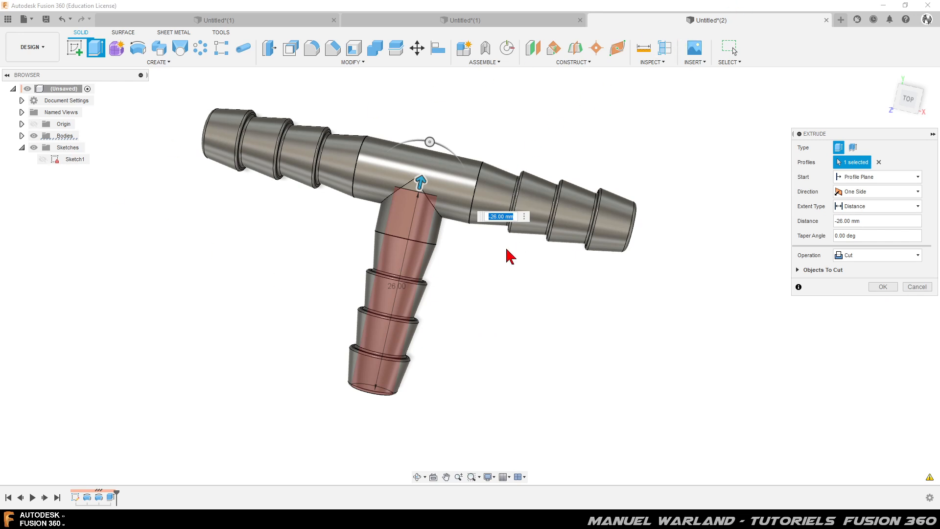
left_click_drag(420, 181, 430, 151)
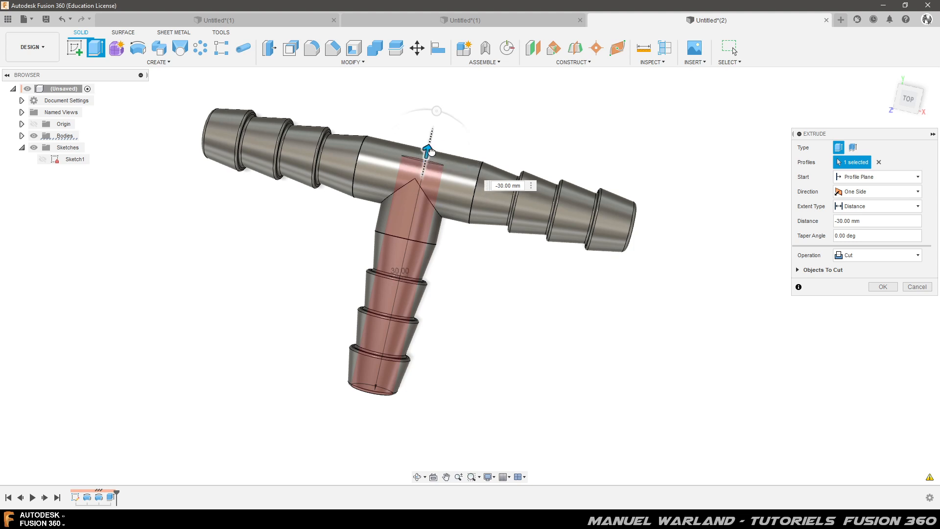
middle_click_drag(516, 324, 476, 304, "shift")
left_click(884, 287)
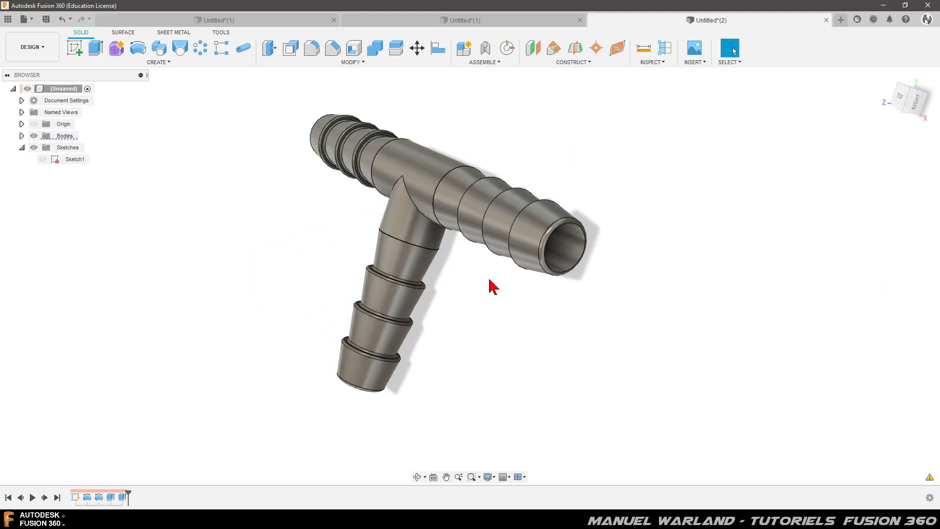
Create a section analysis on the sketch plane with 0 mm offset and examine the junction of the bores.
left_click(665, 49)
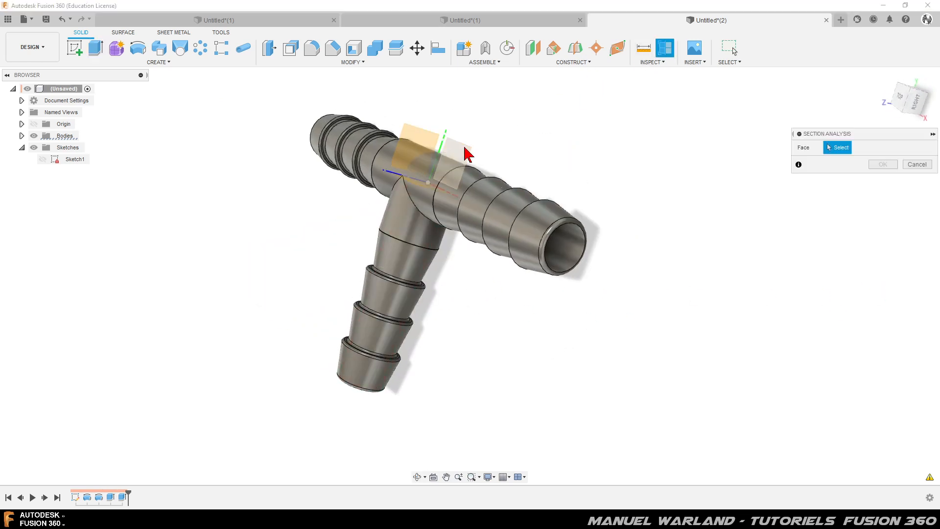
left_click(466, 152)
middle_click_drag(435, 325, 431, 290, "shift")
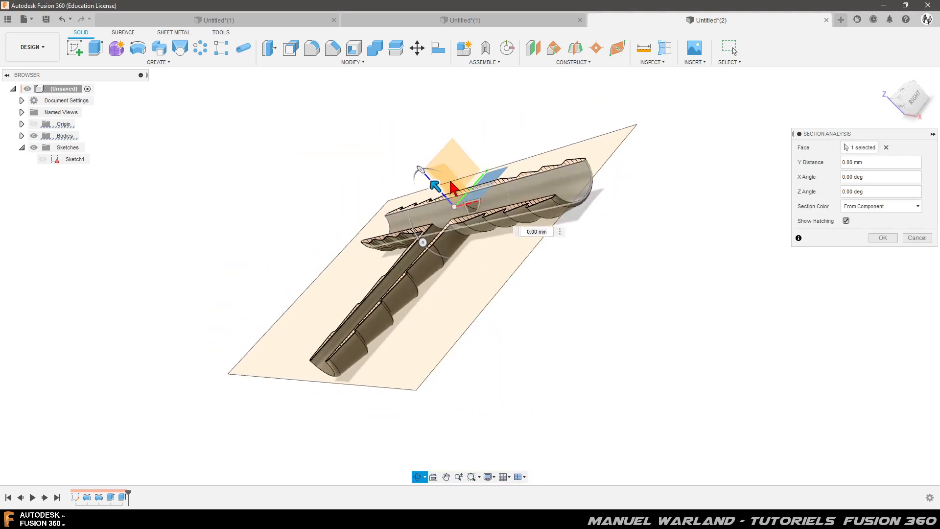
scroll(482, 244, "up", 5)
middle_click_drag(482, 247, 551, 208, "shift")
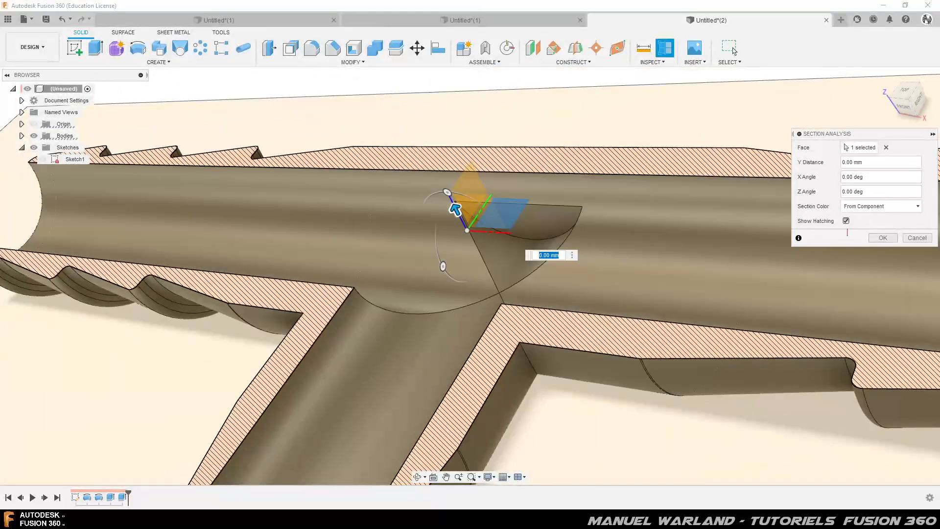
left_click(882, 238)
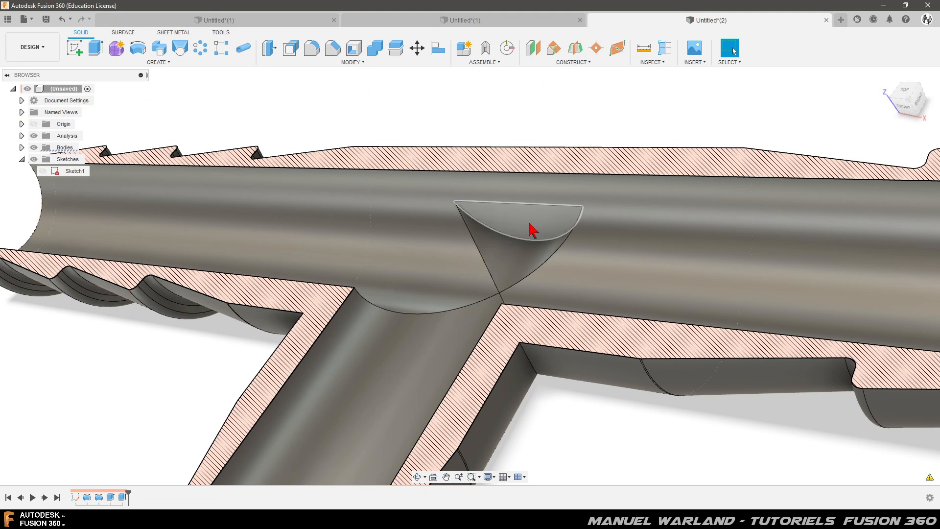
scroll(409, 141, "down", 5)
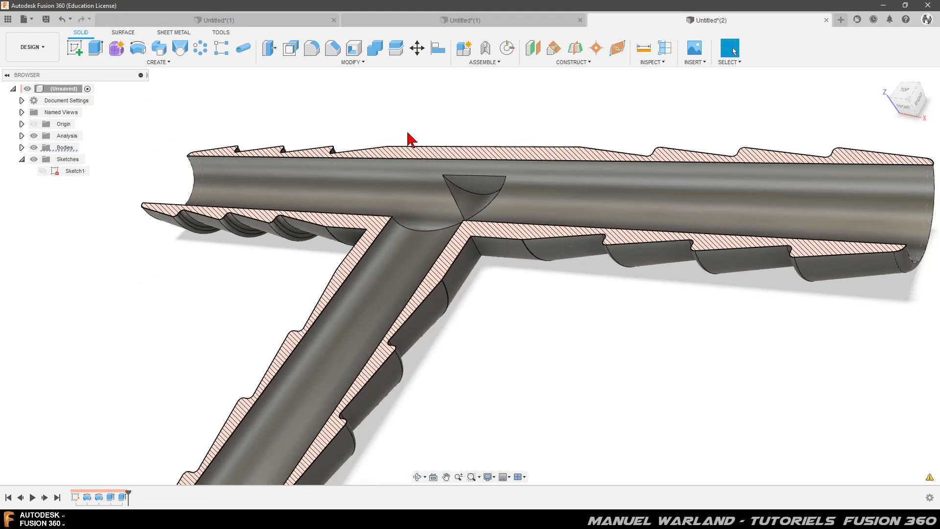
Edit the perpendicular branch's bore cut, setting its distance to -(55/2) mm so it ends at the main axis.
double_click(123, 496)
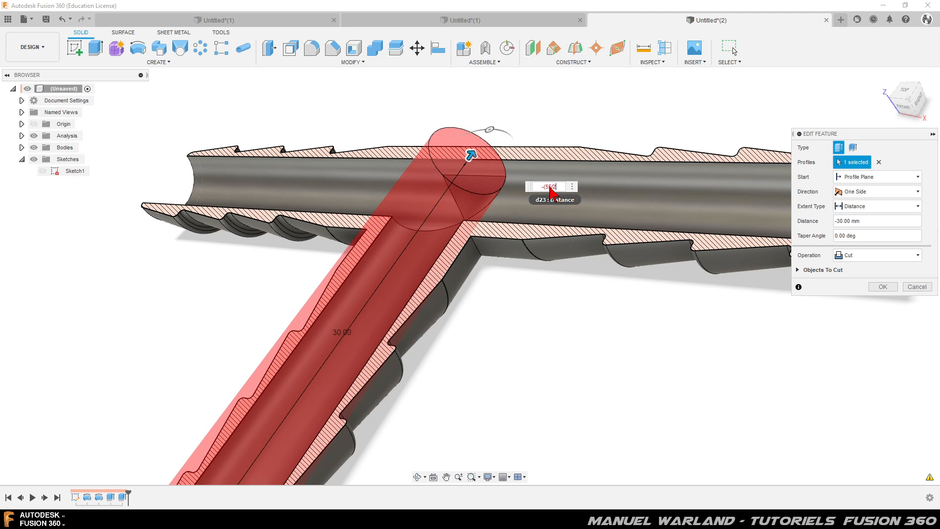
key("Return")
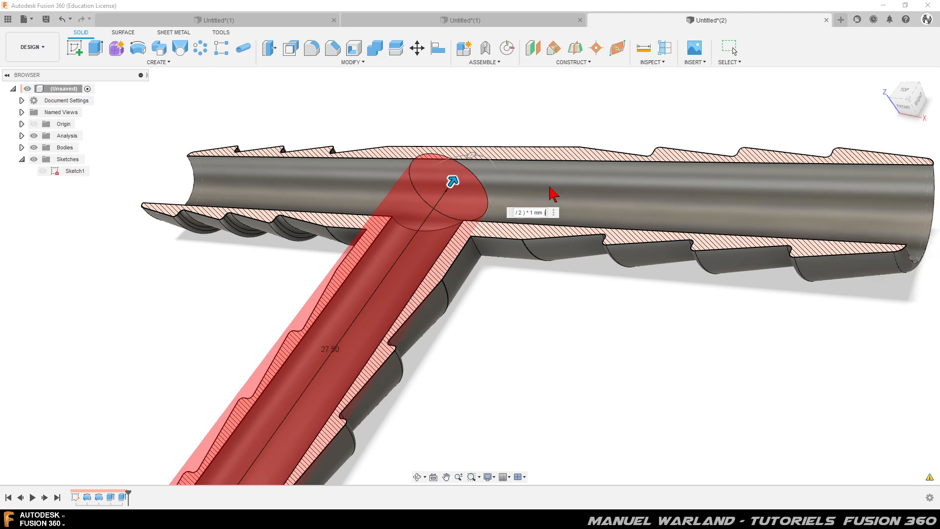
middle_click_drag(495, 268, 495, 304, "shift")
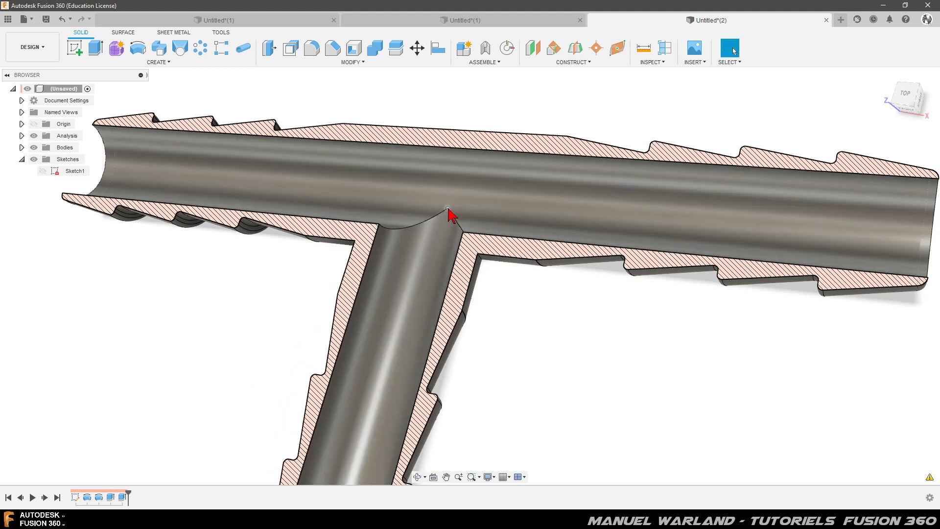
middle_click_drag(223, 321, 408, 166, "shift")
Fillet the two internal intersection edges between the perpendicular bore and the main bore with a 1 mm radius.
middle_click_drag(254, 331, 183, 296, "shift")
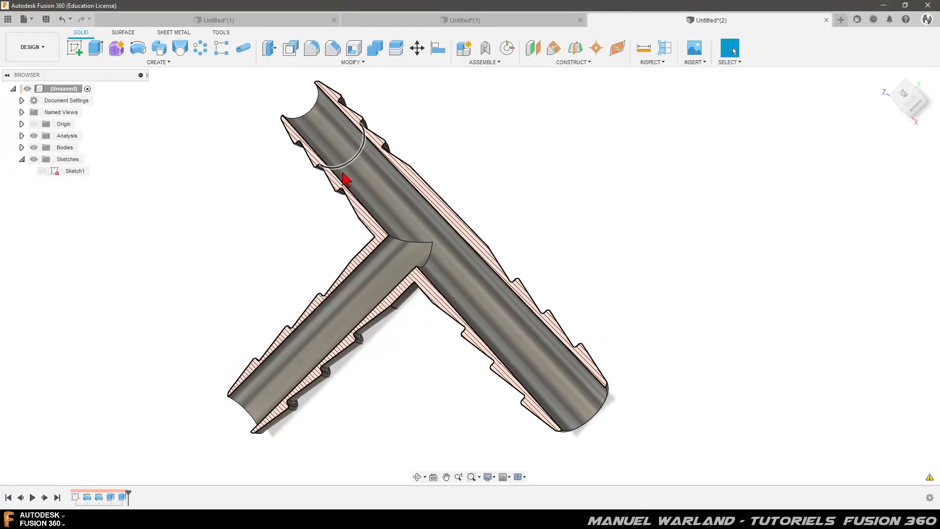
scroll(345, 179, "up", 3)
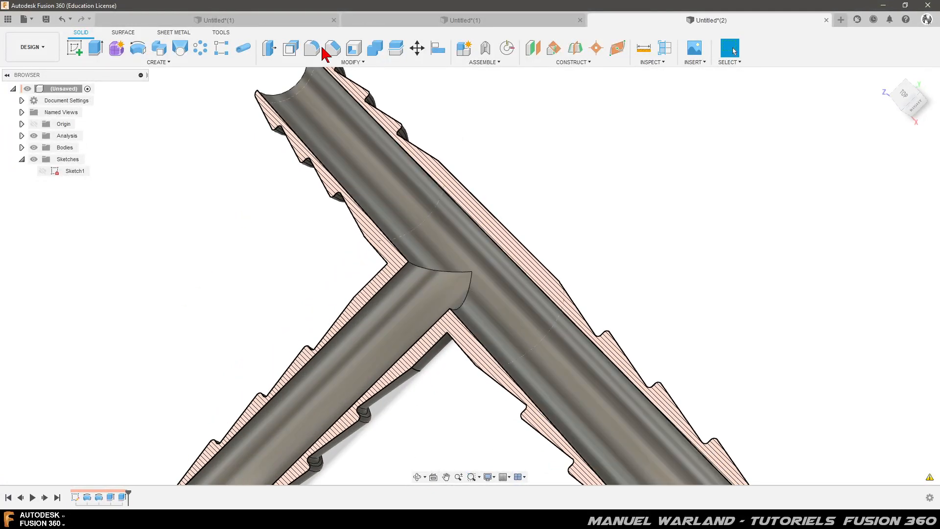
left_click(312, 49)
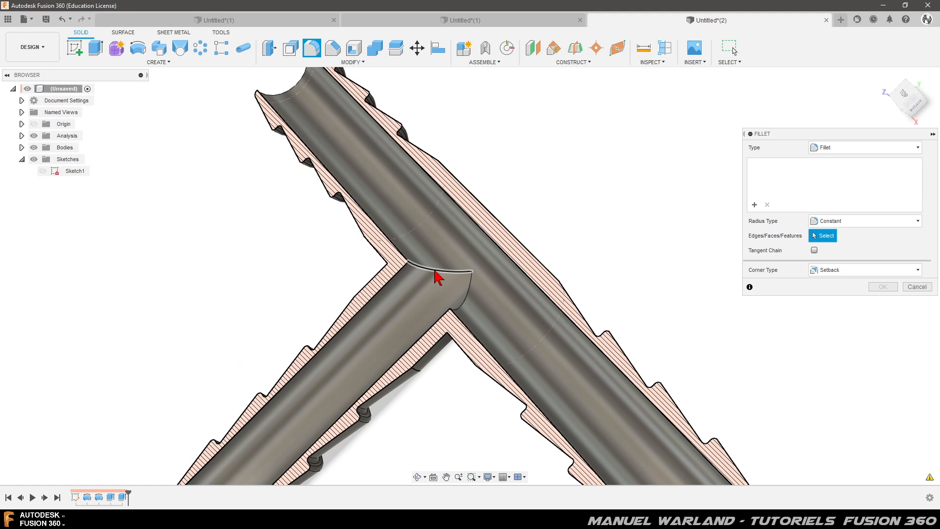
left_click(436, 270)
left_click(465, 303)
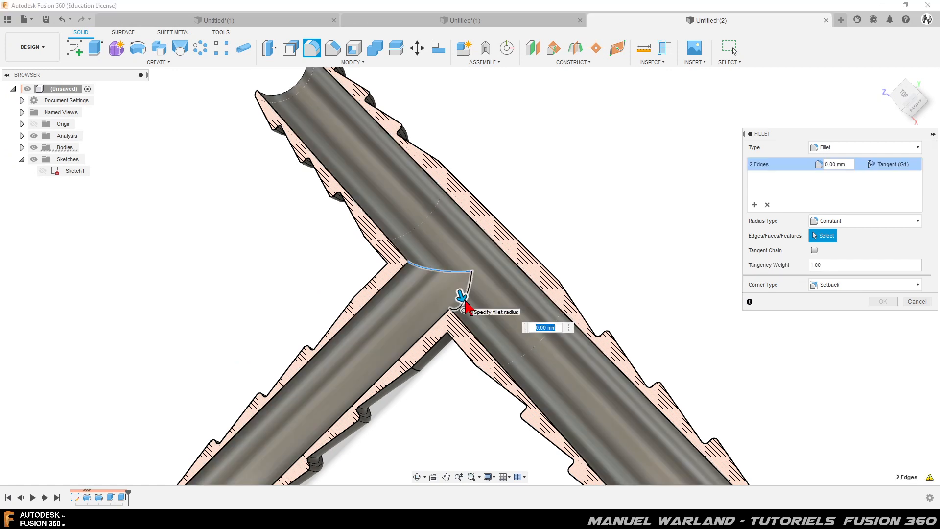
type("1")
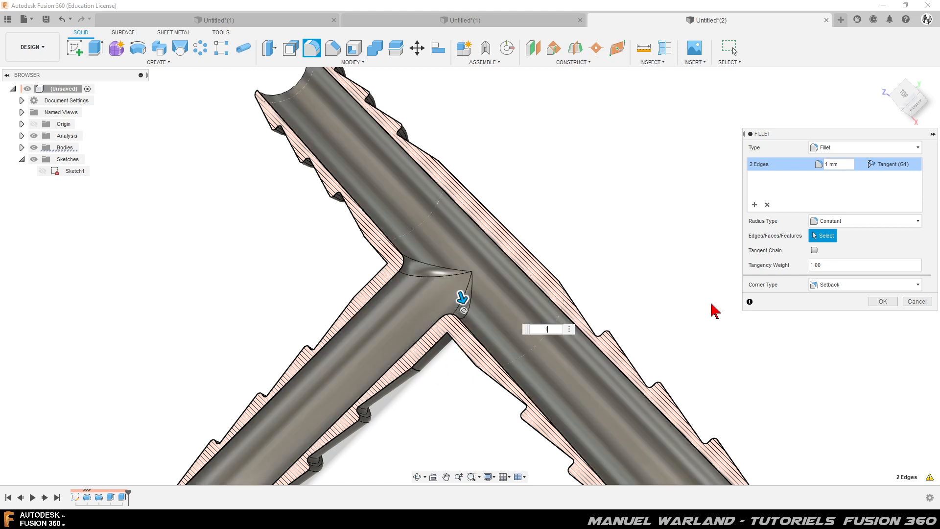
left_click(883, 301)
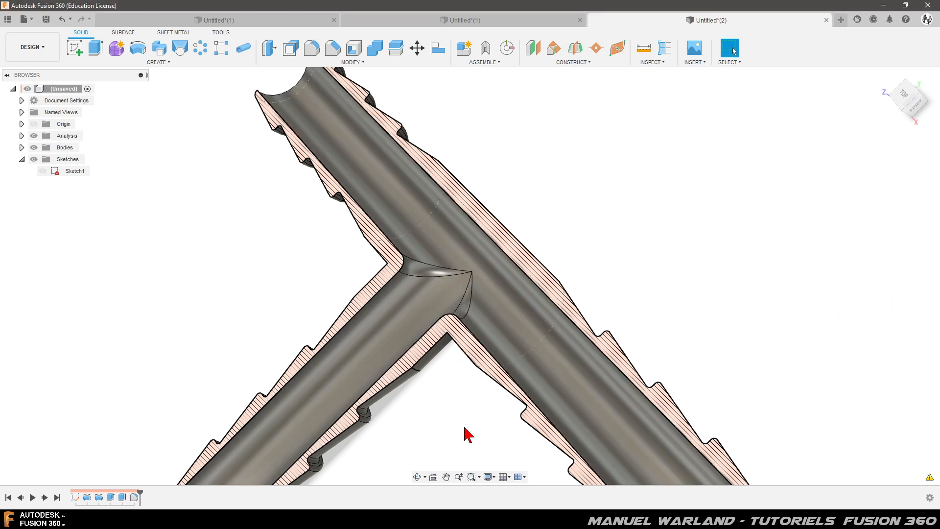
Fillet the two outer edges where the perpendicular branch meets the main tube with a 1 mm radius.
middle_click_drag(462, 421, 462, 379, "shift")
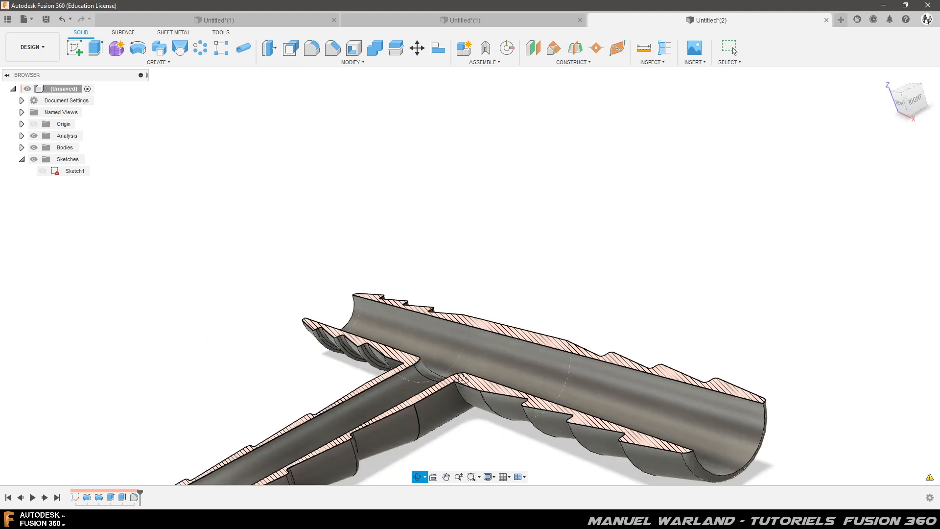
left_click(312, 48)
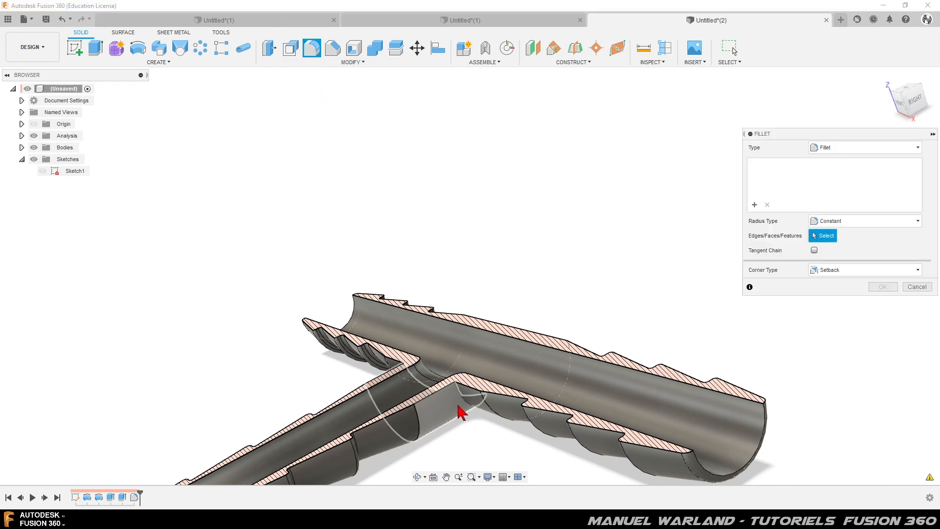
left_click(458, 396)
middle_click_drag(346, 399, 335, 391, "shift")
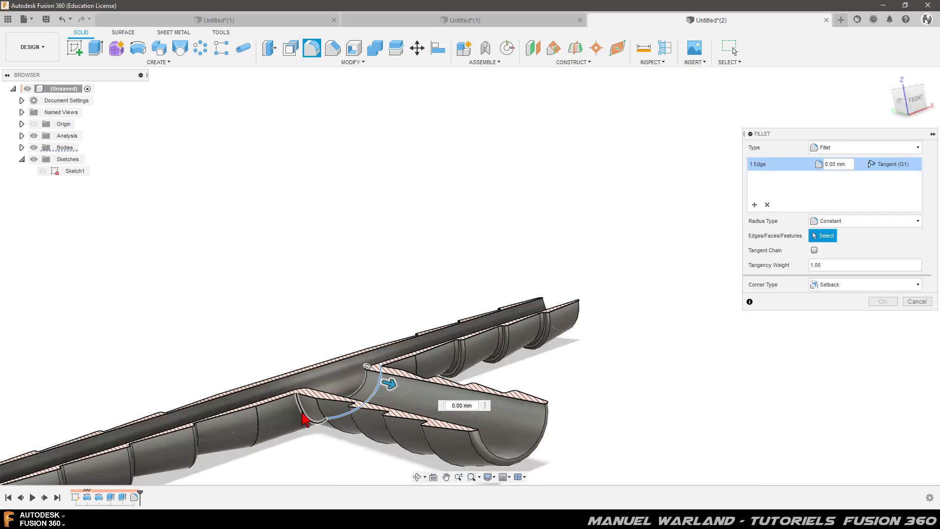
left_click(304, 419)
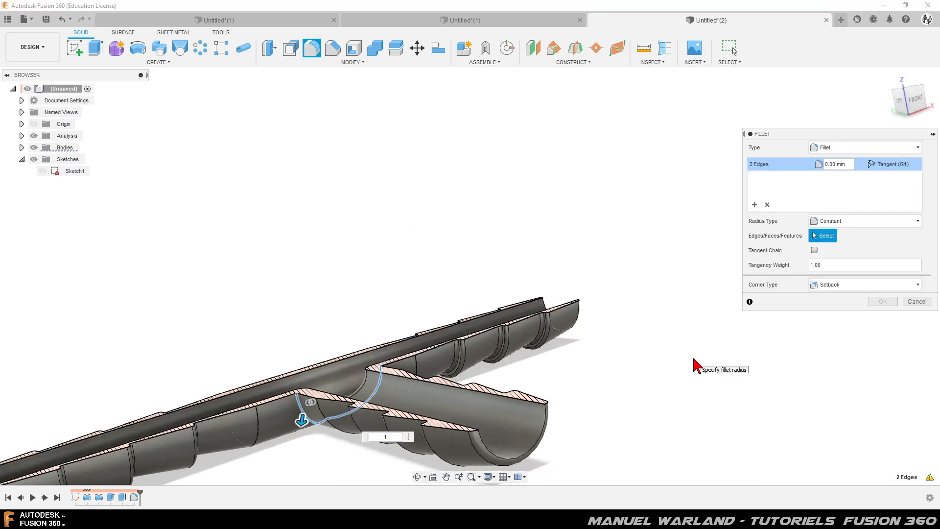
type("1")
key("Return")
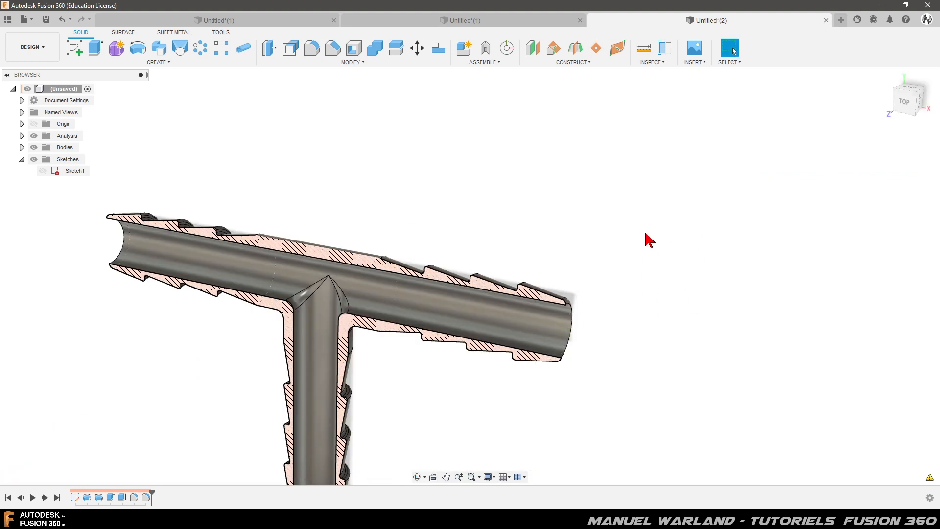
Hide the section analysis and examine the whole connector from several angles.
scroll(694, 161, "down", 2)
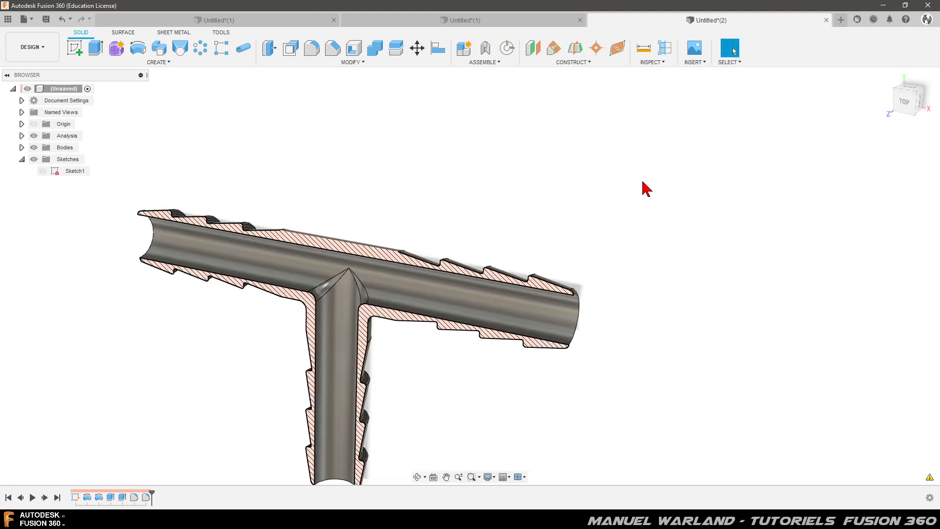
scroll(625, 220, "down", 3)
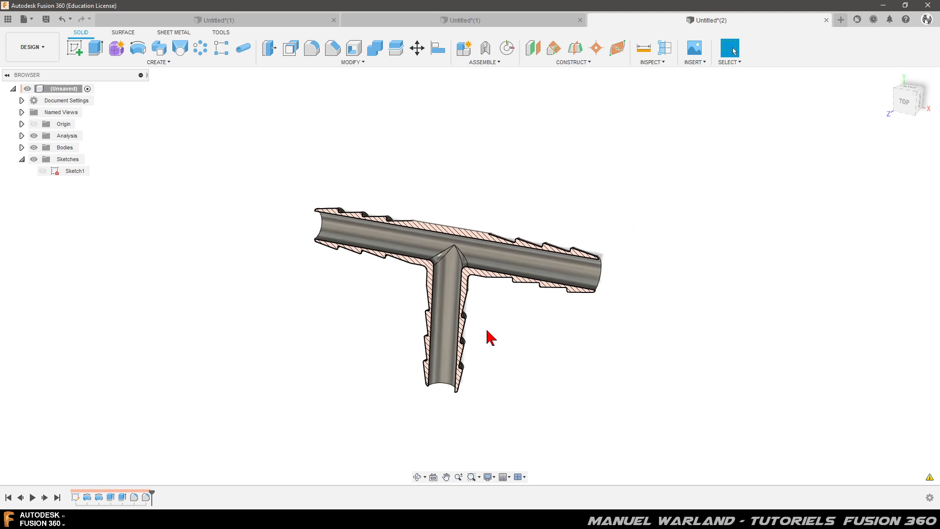
scroll(465, 311, "up", 5)
middle_click_drag(440, 319, 436, 294, "shift")
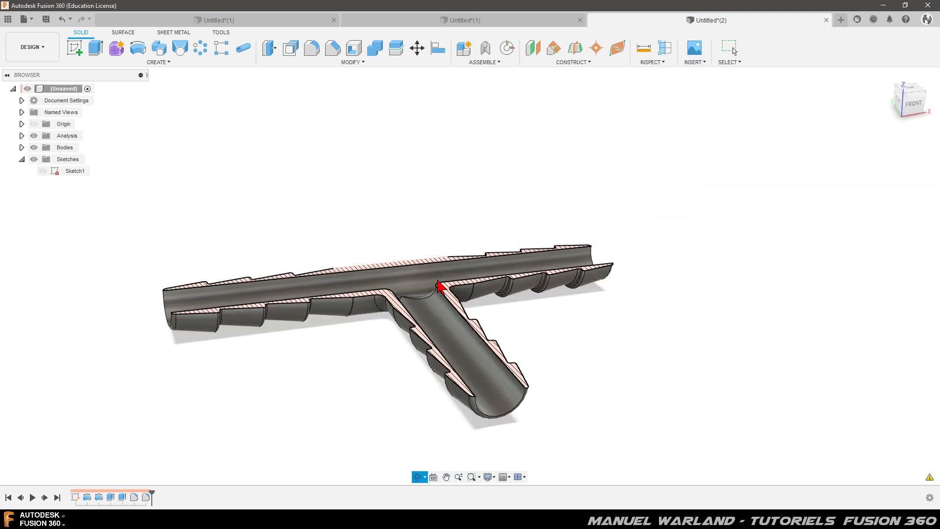
left_click(733, 50)
left_click(33, 136)
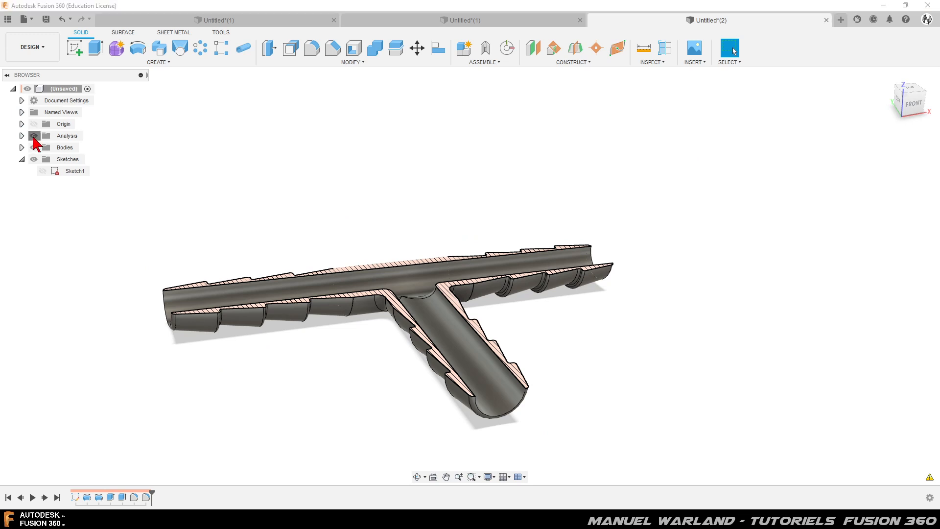
middle_click_drag(304, 310, 288, 372, "shift")
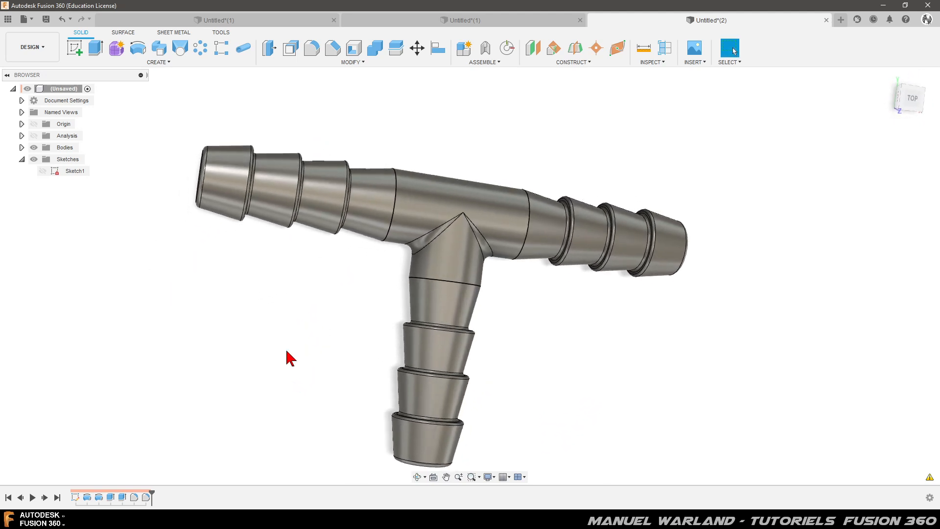
middle_click_drag(316, 223, 264, 251, "shift")
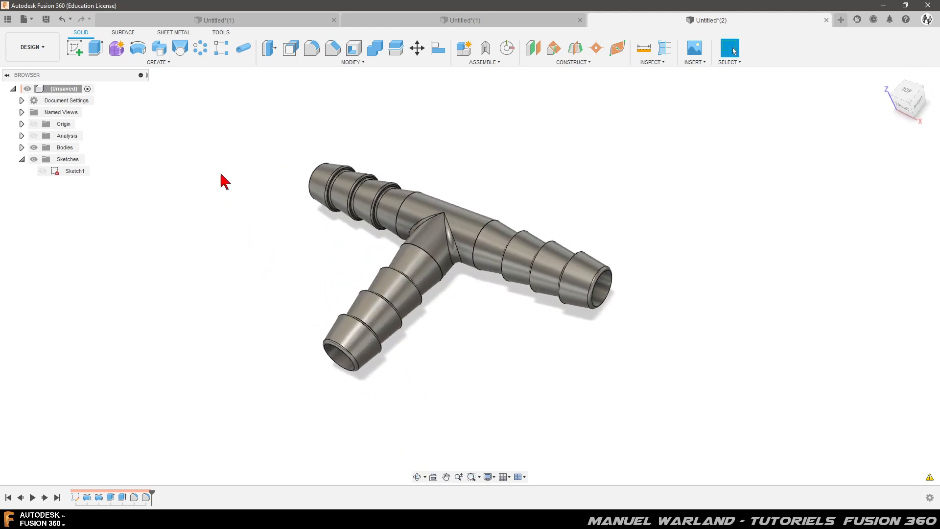
scroll(213, 160, "up", 2)
scroll(284, 388, "up", 2)
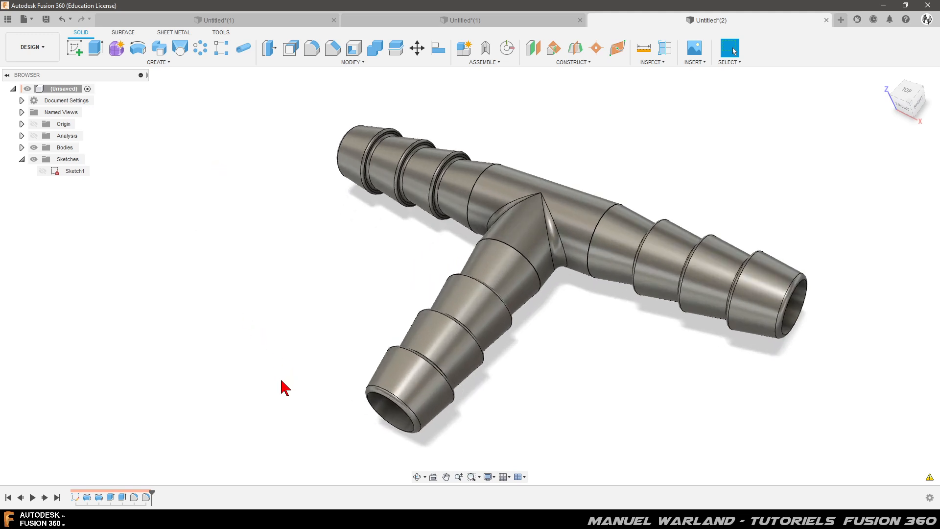